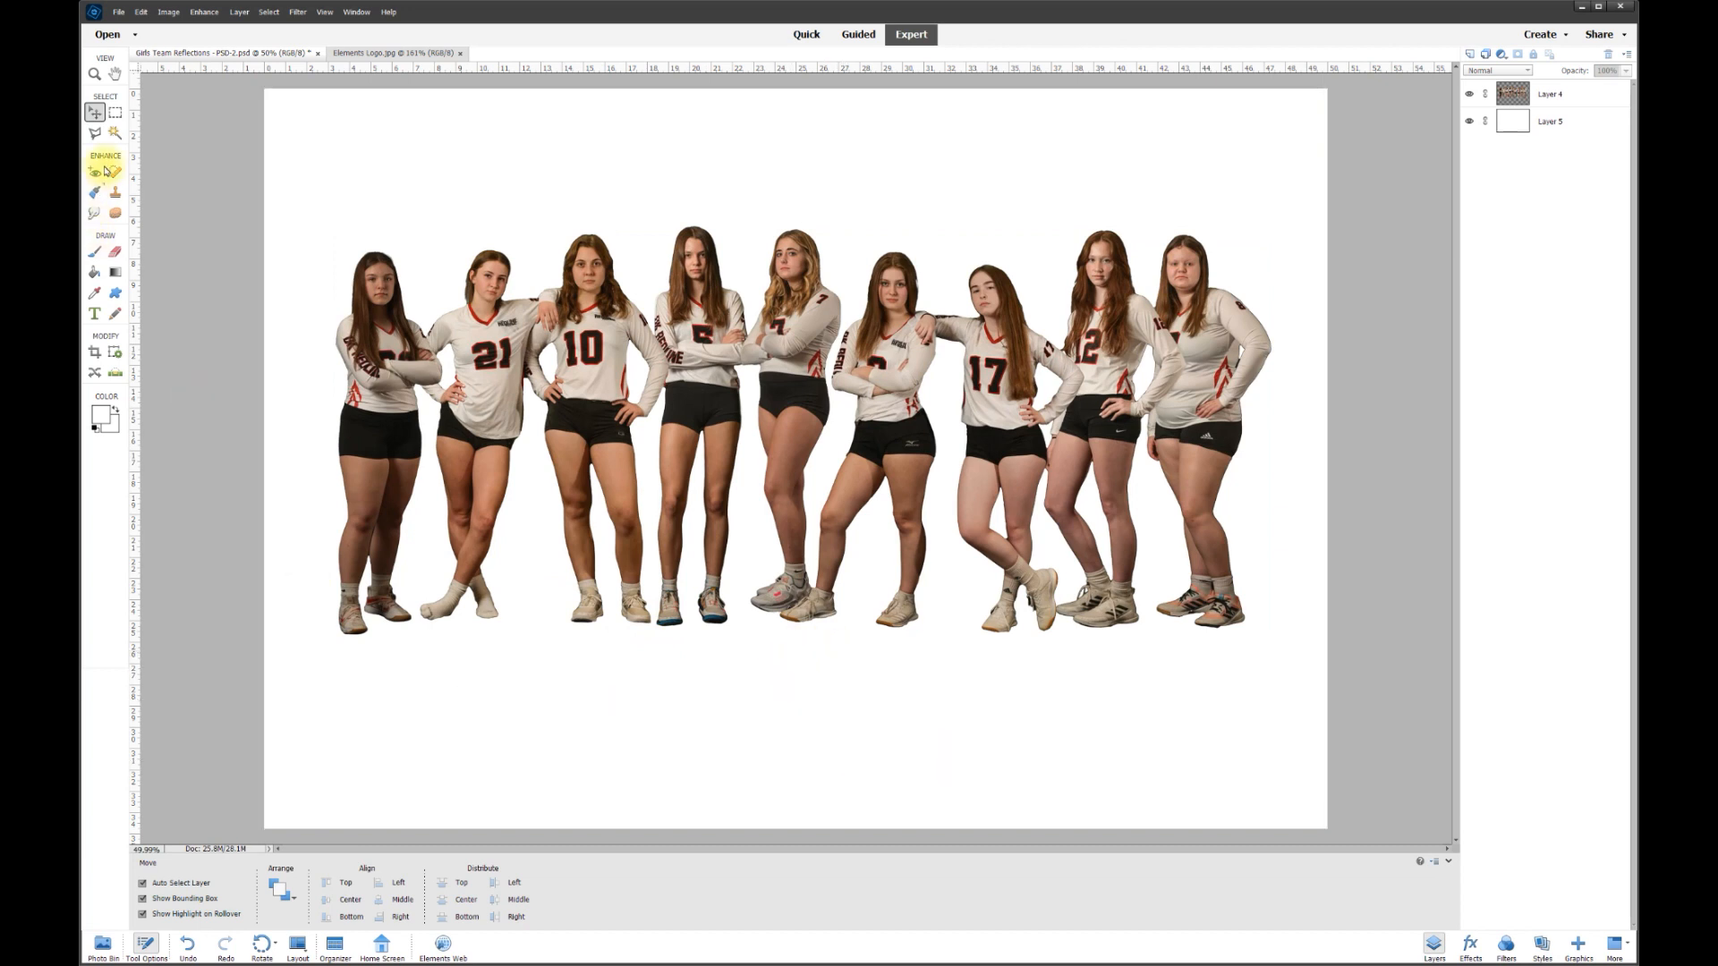
- Hide the white Layer 5 so the volleyball team cutout sits on transparency
{"action": "left_click", "coordinate": [114, 134]}
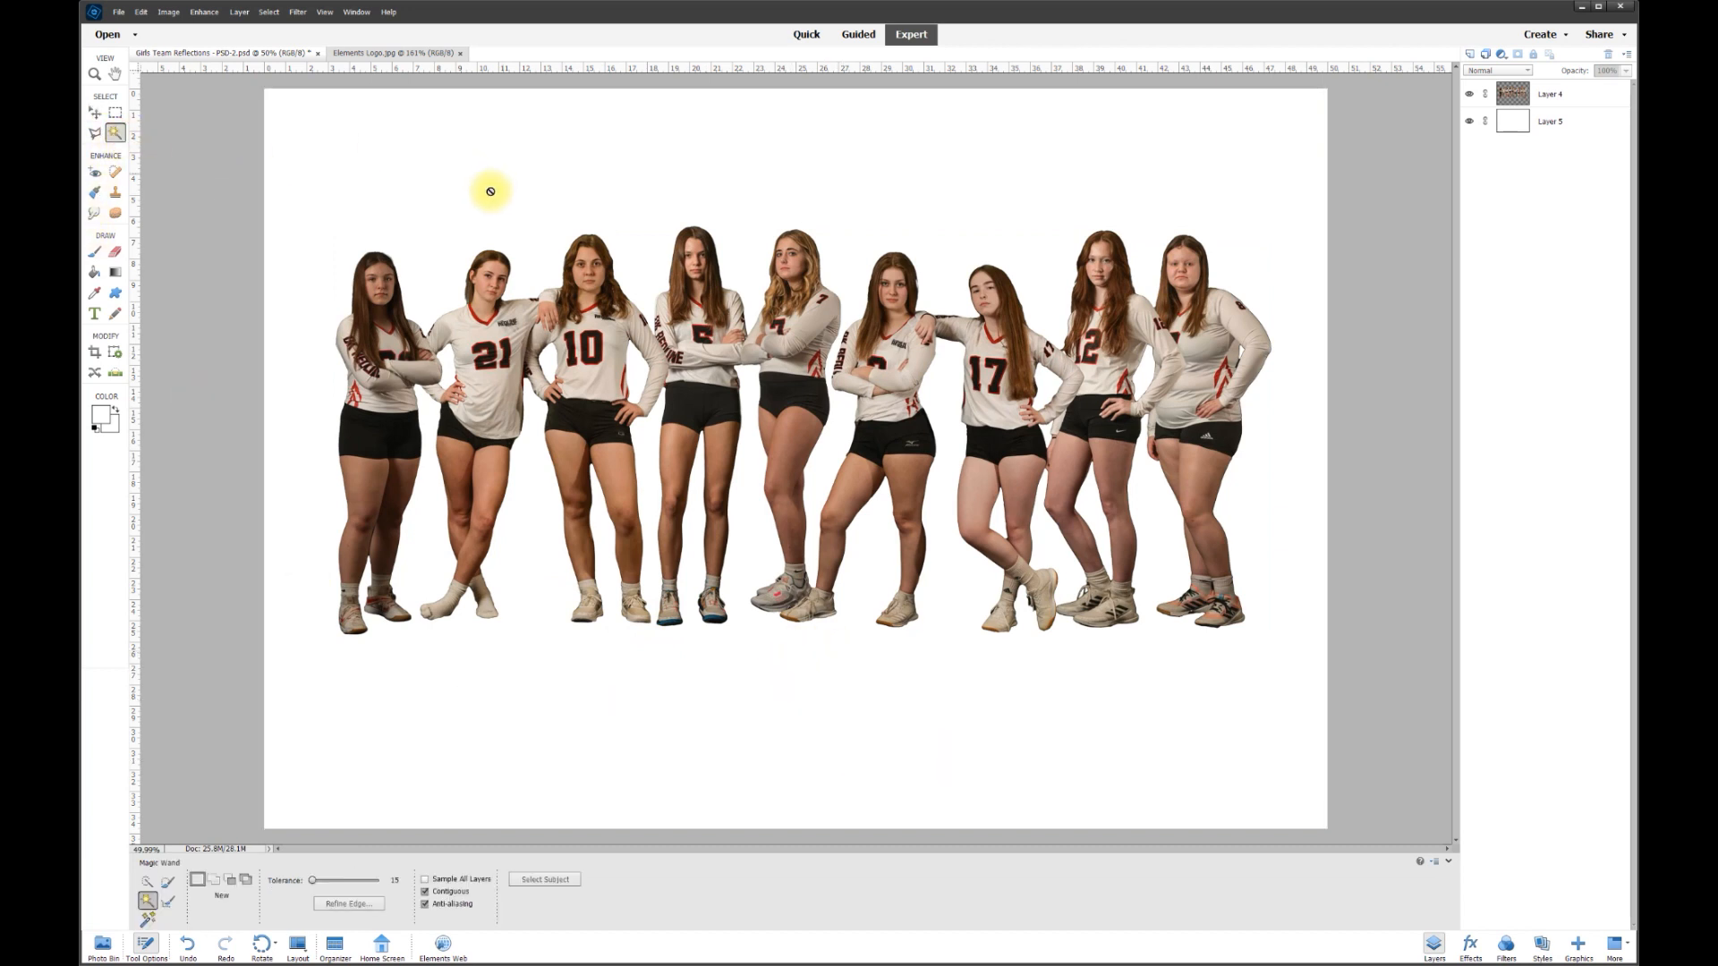
{"action": "left_click", "coordinate": [1470, 121]}
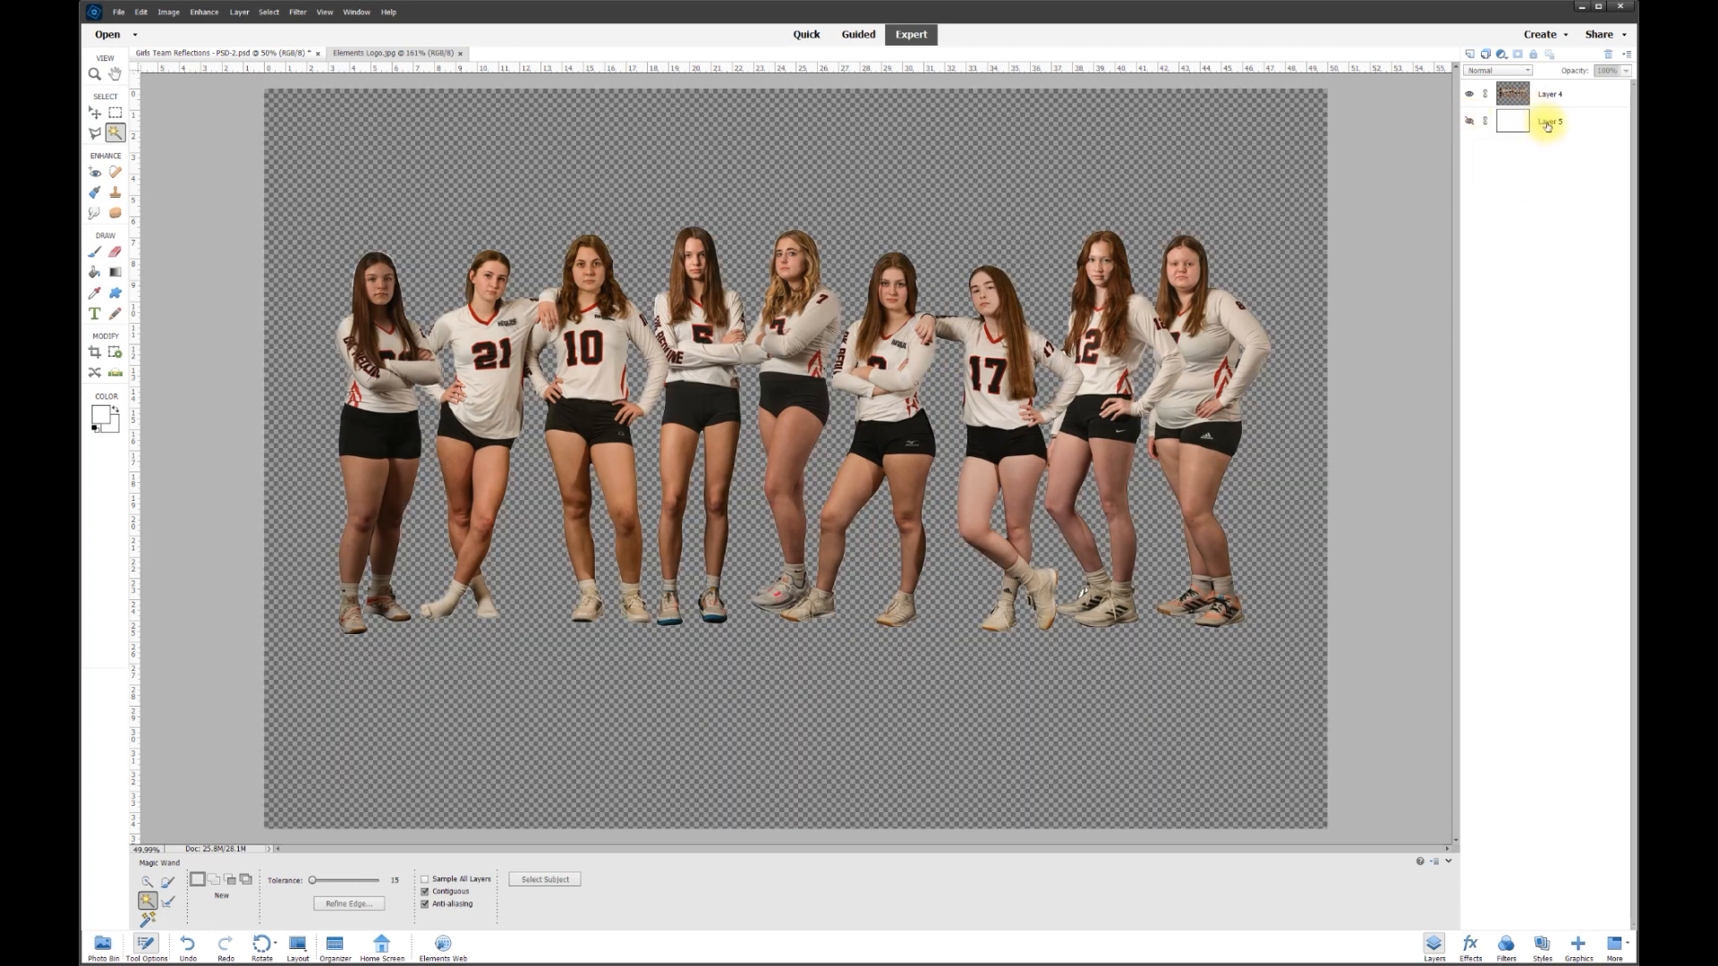
- Move the team cutout on Layer 4 higher on the canvas
{"action": "left_click", "coordinate": [1560, 94]}
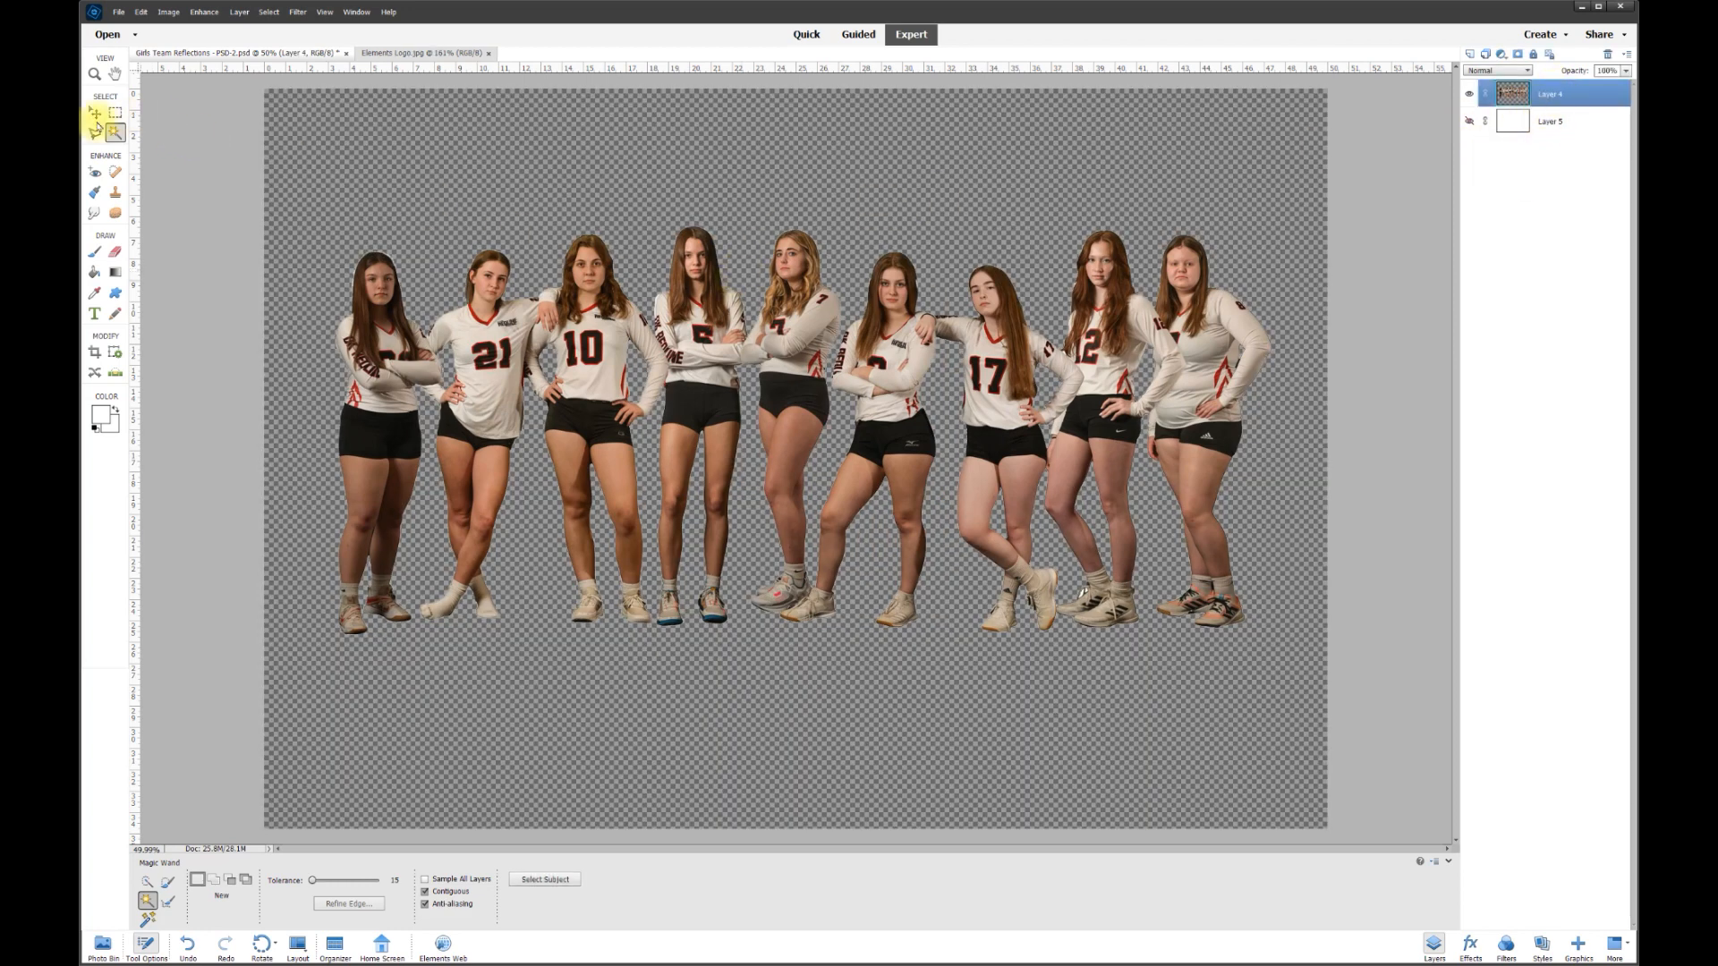
{"action": "left_click", "coordinate": [94, 113]}
{"action": "left_click_drag", "start_coordinate": [688, 327], "coordinate": [683, 287]}
{"action": "left_click_drag", "start_coordinate": [1205, 339], "coordinate": [1221, 357]}
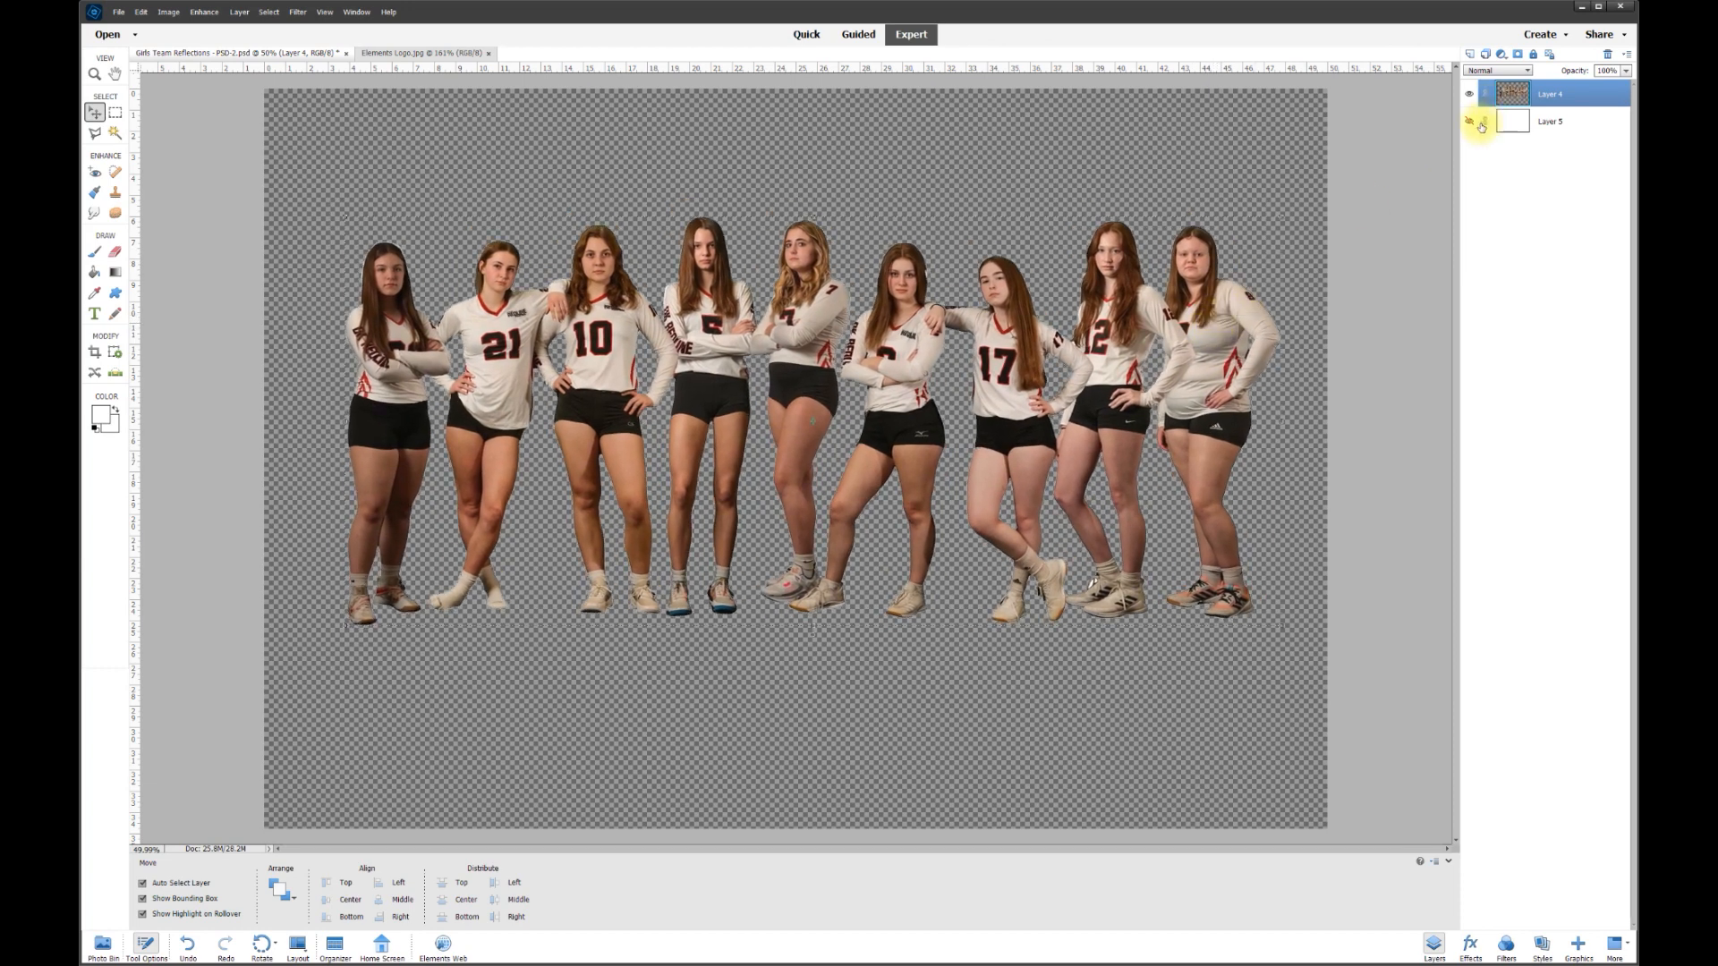
- Show the white Layer 5 again, nudge the cutout up-left, and discard a trial tilt
{"action": "left_click", "coordinate": [1470, 121]}
{"action": "left_click", "coordinate": [1564, 124]}
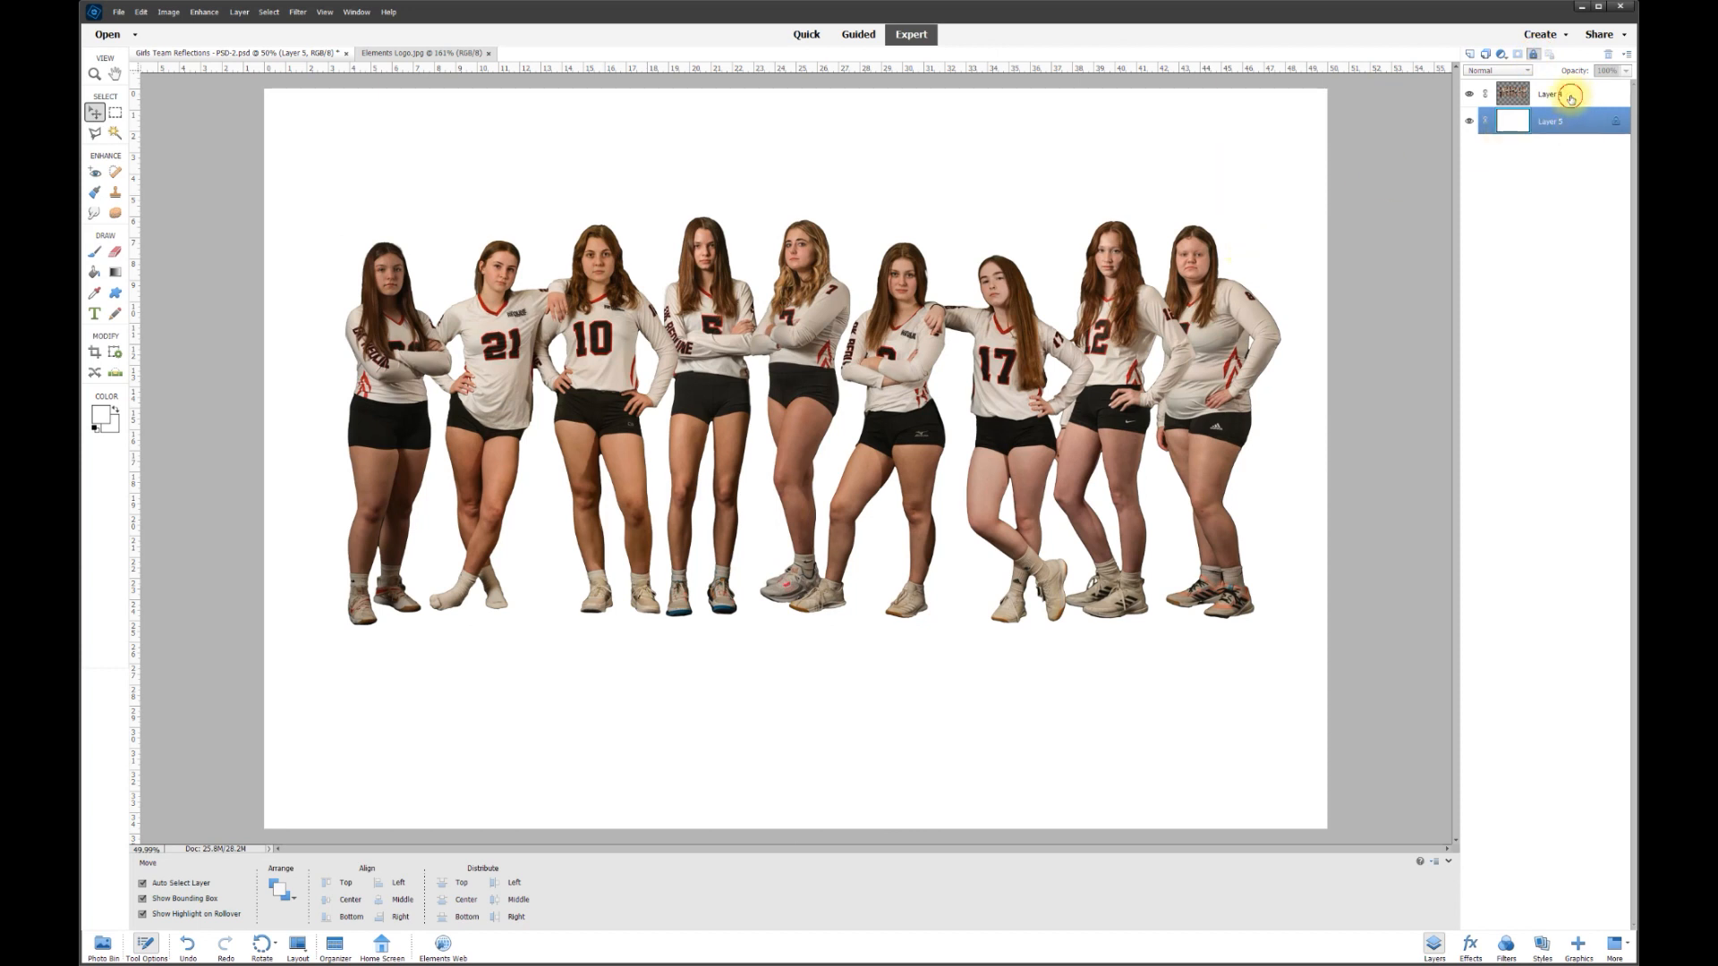
{"action": "left_click", "coordinate": [1571, 97]}
{"action": "left_click_drag", "start_coordinate": [1001, 361], "coordinate": [995, 355]}
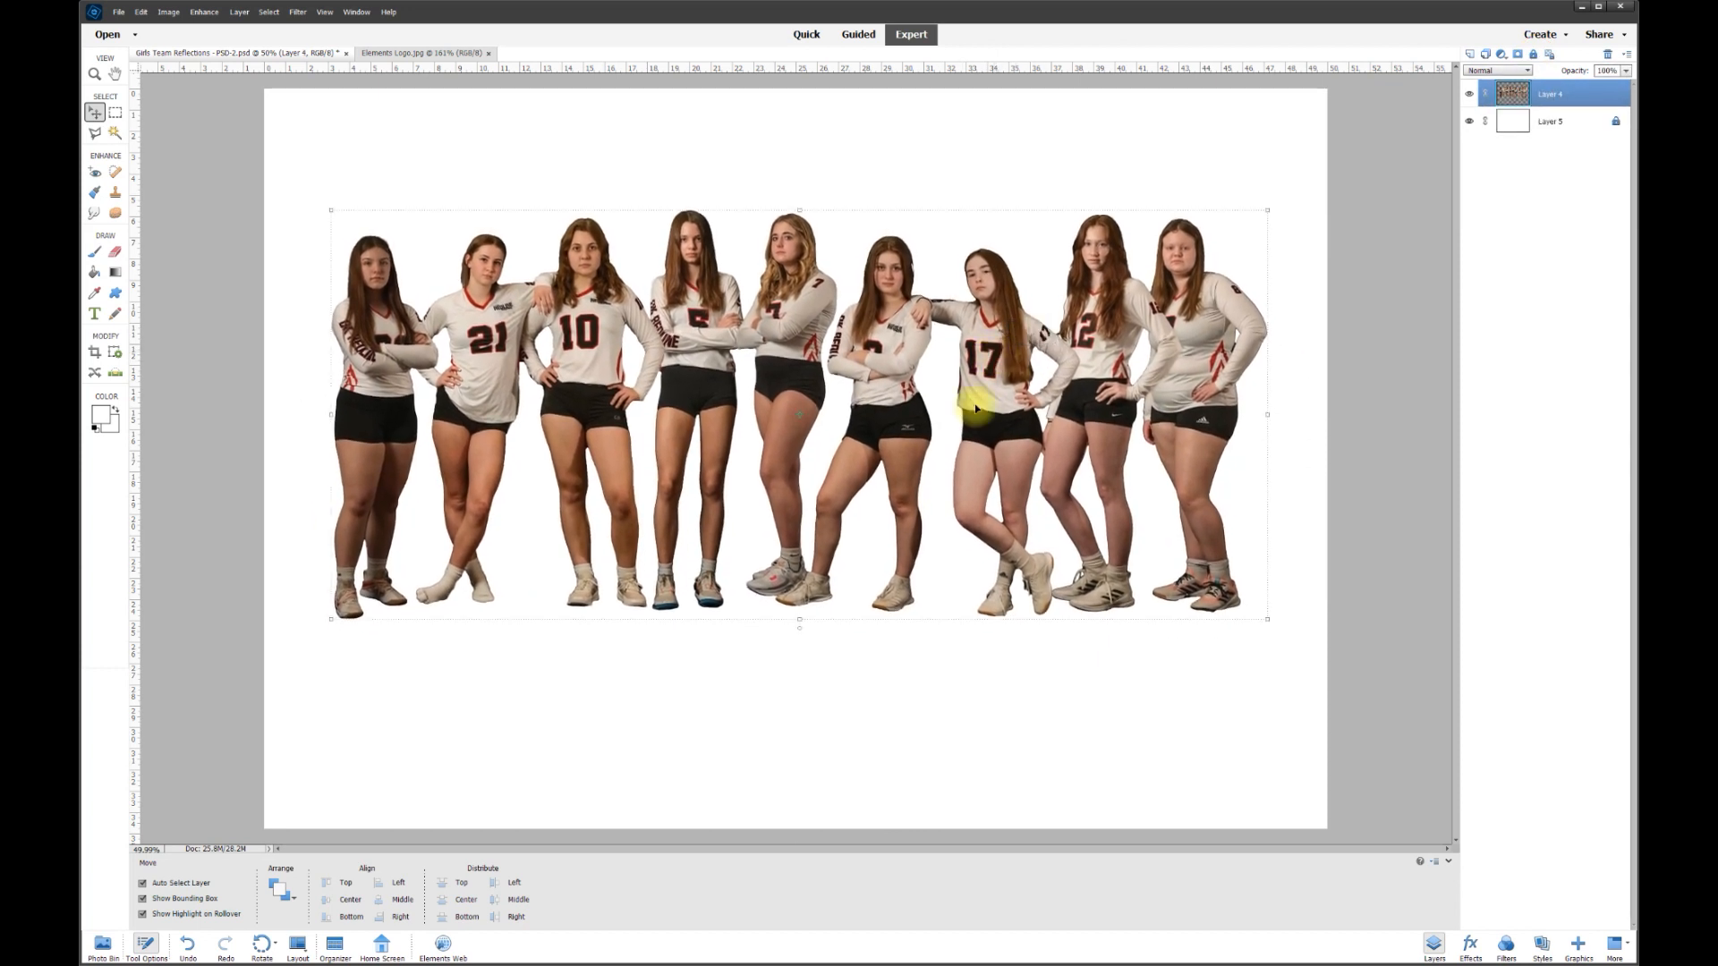
{"action": "left_click_drag", "start_coordinate": [801, 632], "coordinate": [806, 632]}
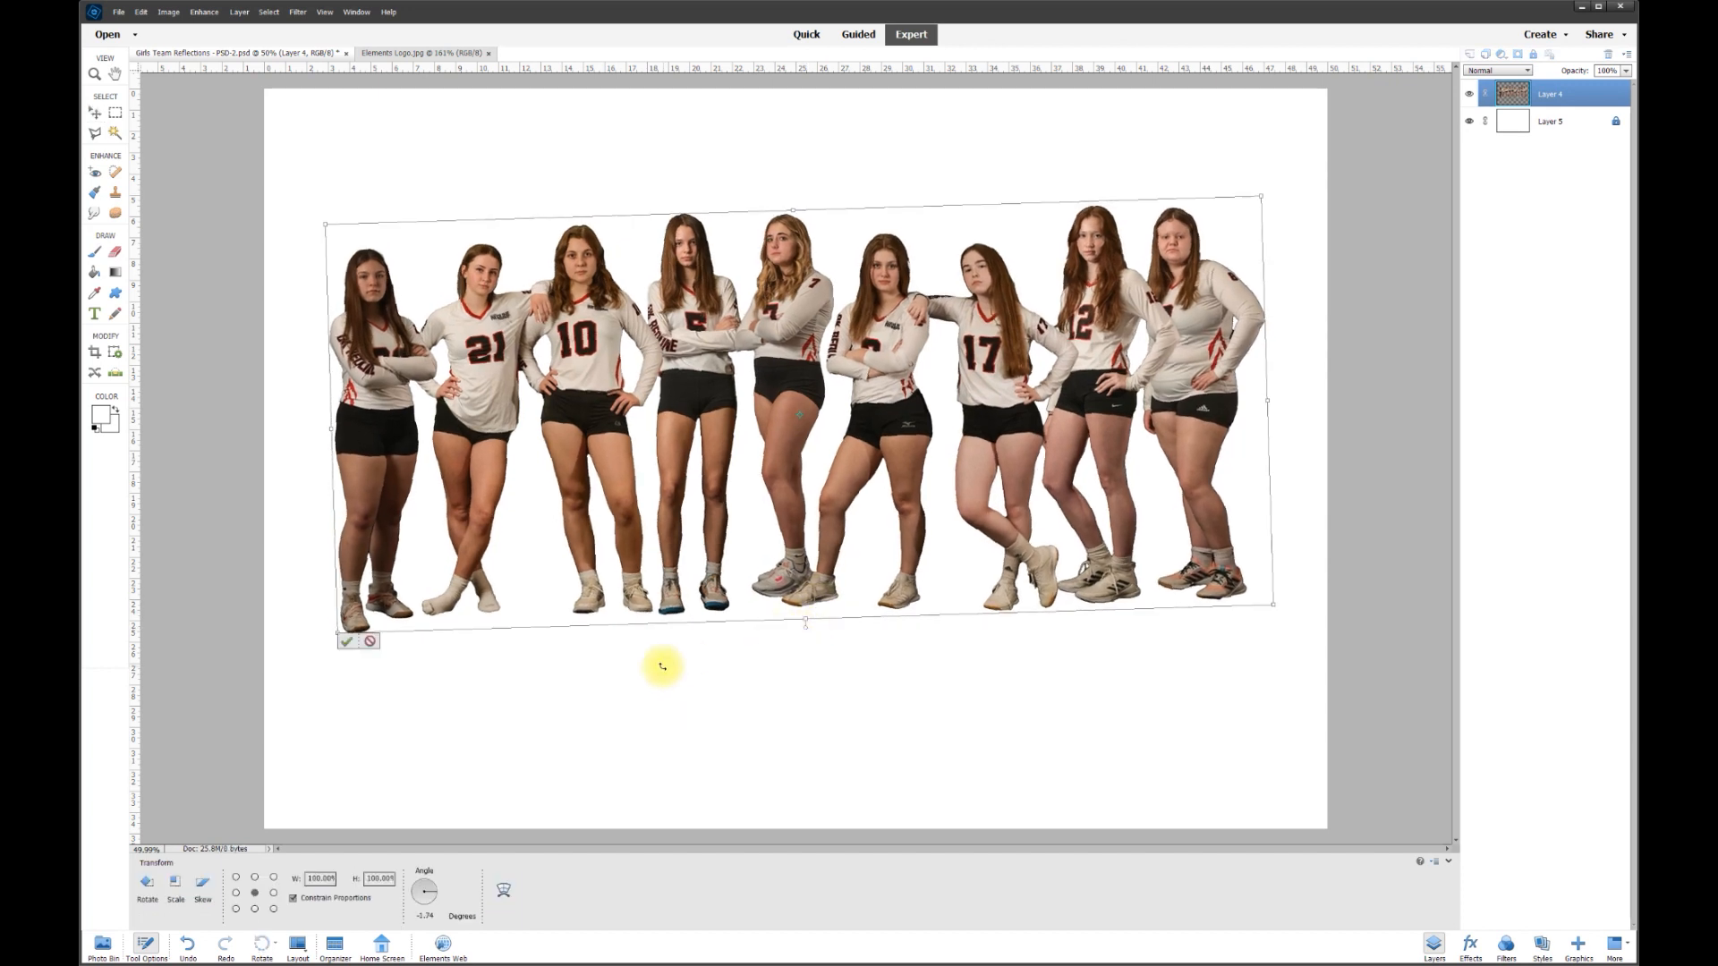
{"action": "left_click", "coordinate": [371, 642]}
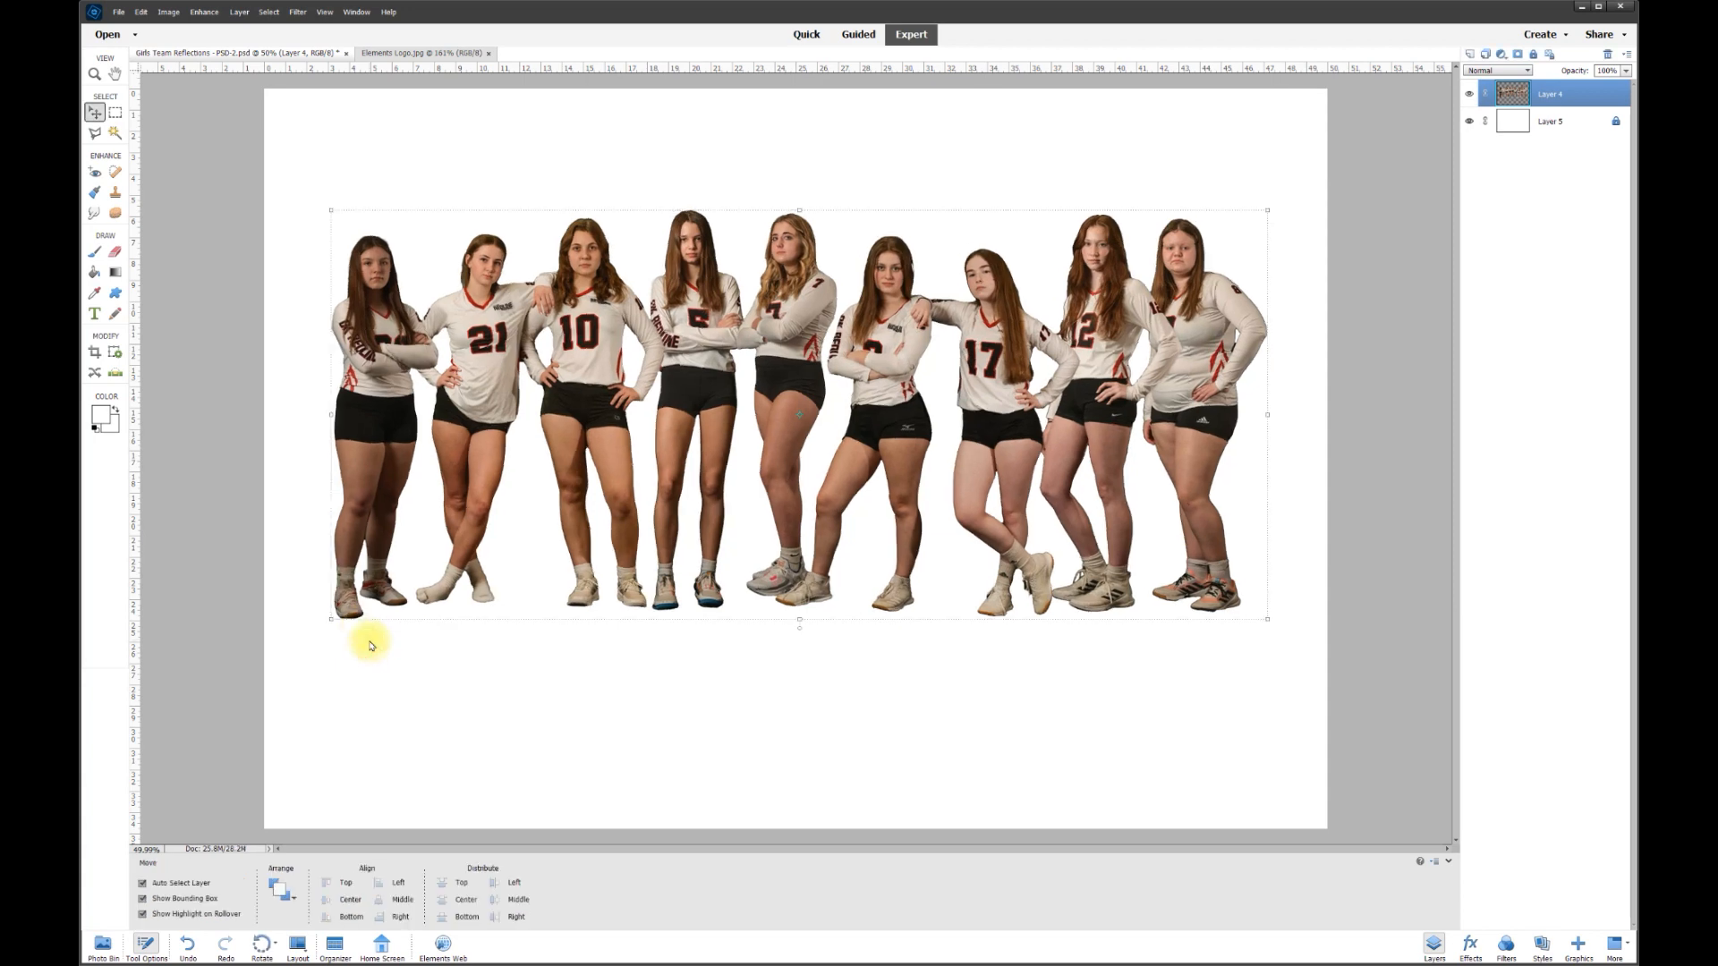
{"action": "left_click", "coordinate": [327, 12]}
- Check the cutout's level against the grid, then raise it to leave white space below
{"action": "left_click", "coordinate": [354, 158]}
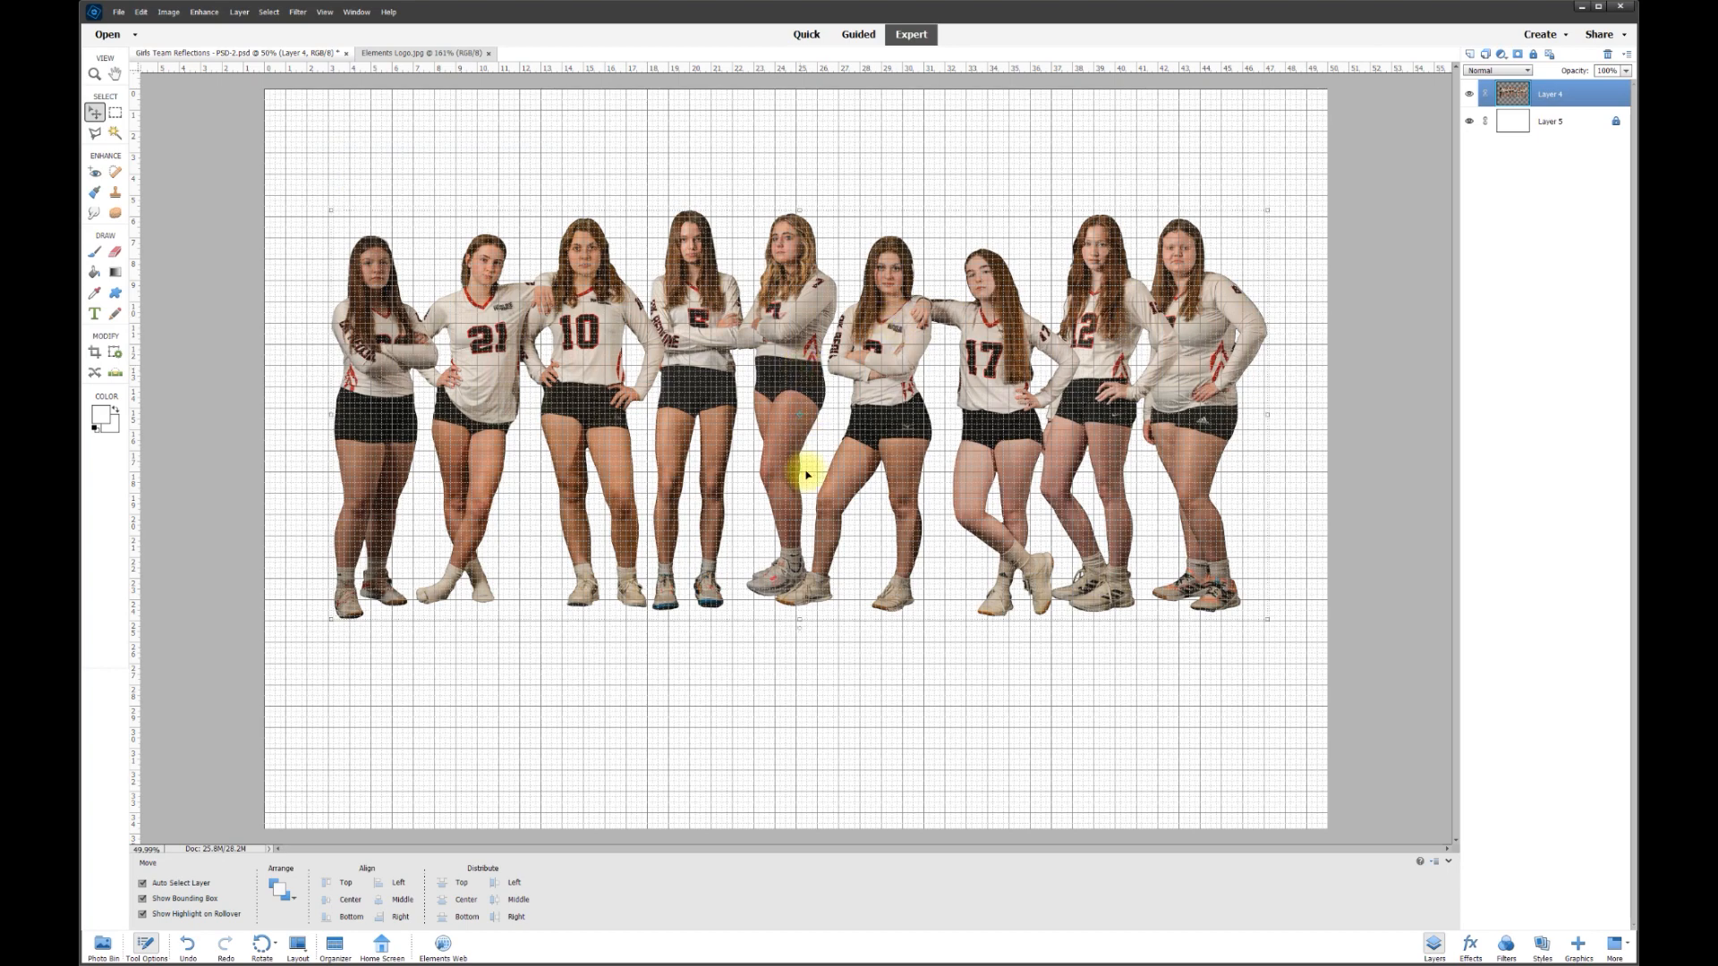
{"action": "mouse_move", "coordinate": [799, 634]}
{"action": "left_mouse_down"}
{"action": "mouse_move", "coordinate": [786, 625]}
{"action": "mouse_move", "coordinate": [815, 635]}
{"action": "left_mouse_up"}
{"action": "left_click", "coordinate": [380, 661]}
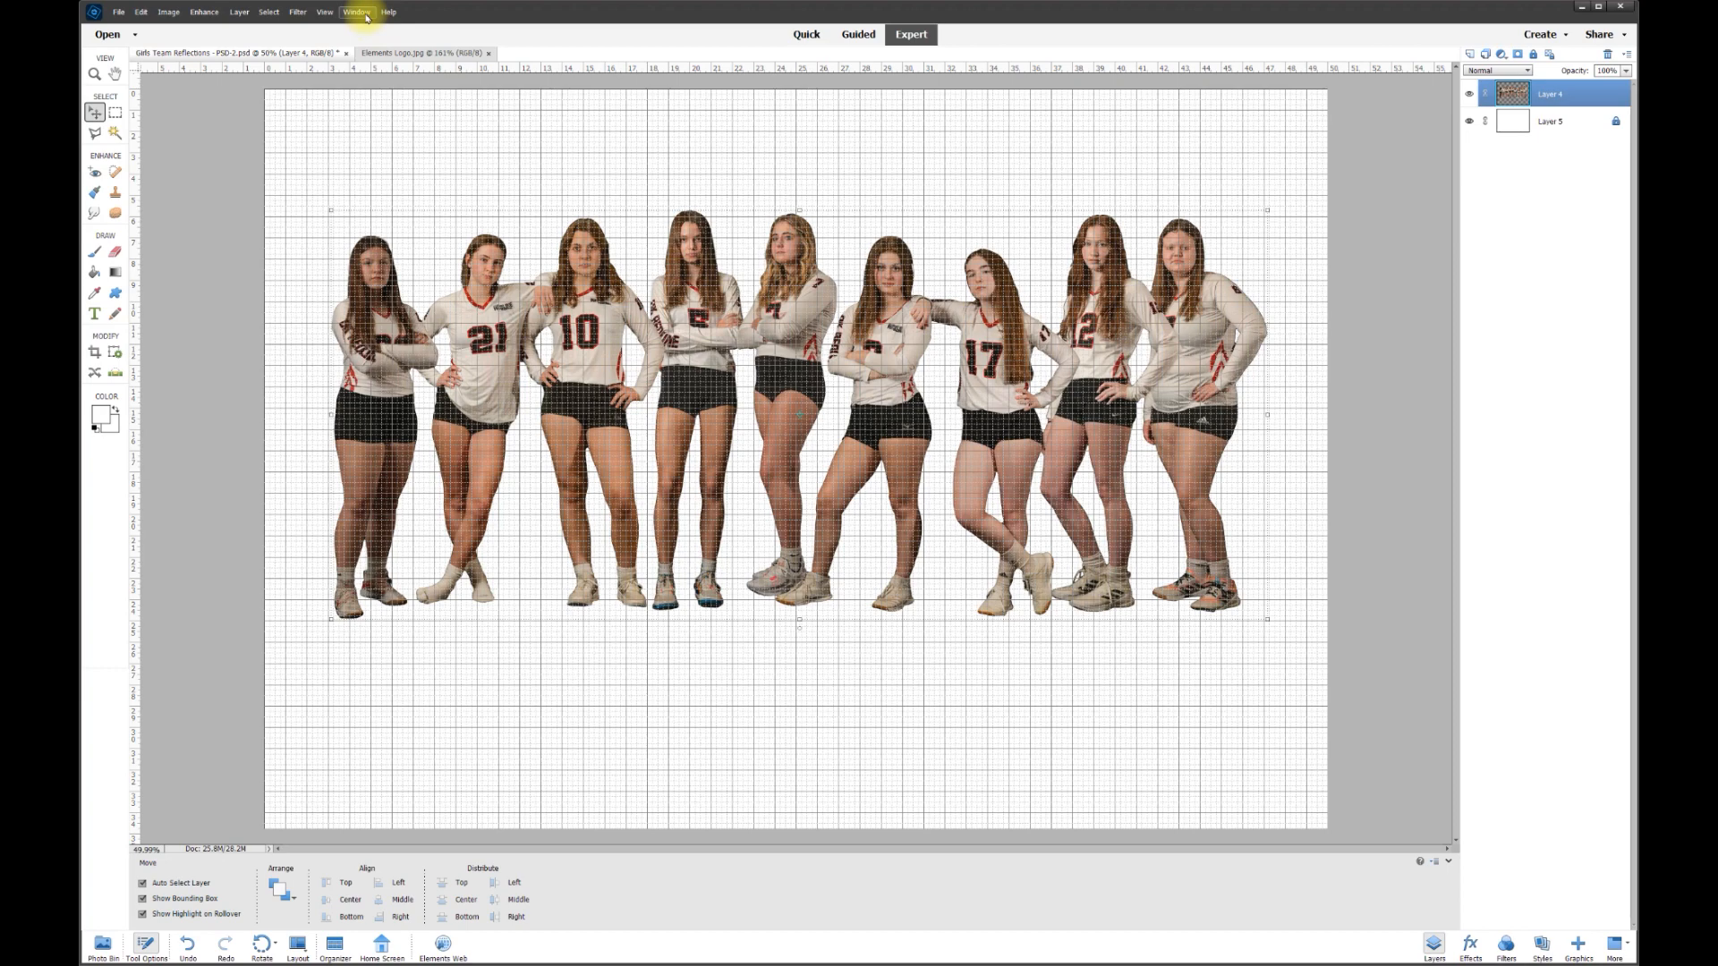
{"action": "left_click", "coordinate": [325, 12]}
{"action": "left_click", "coordinate": [337, 157]}
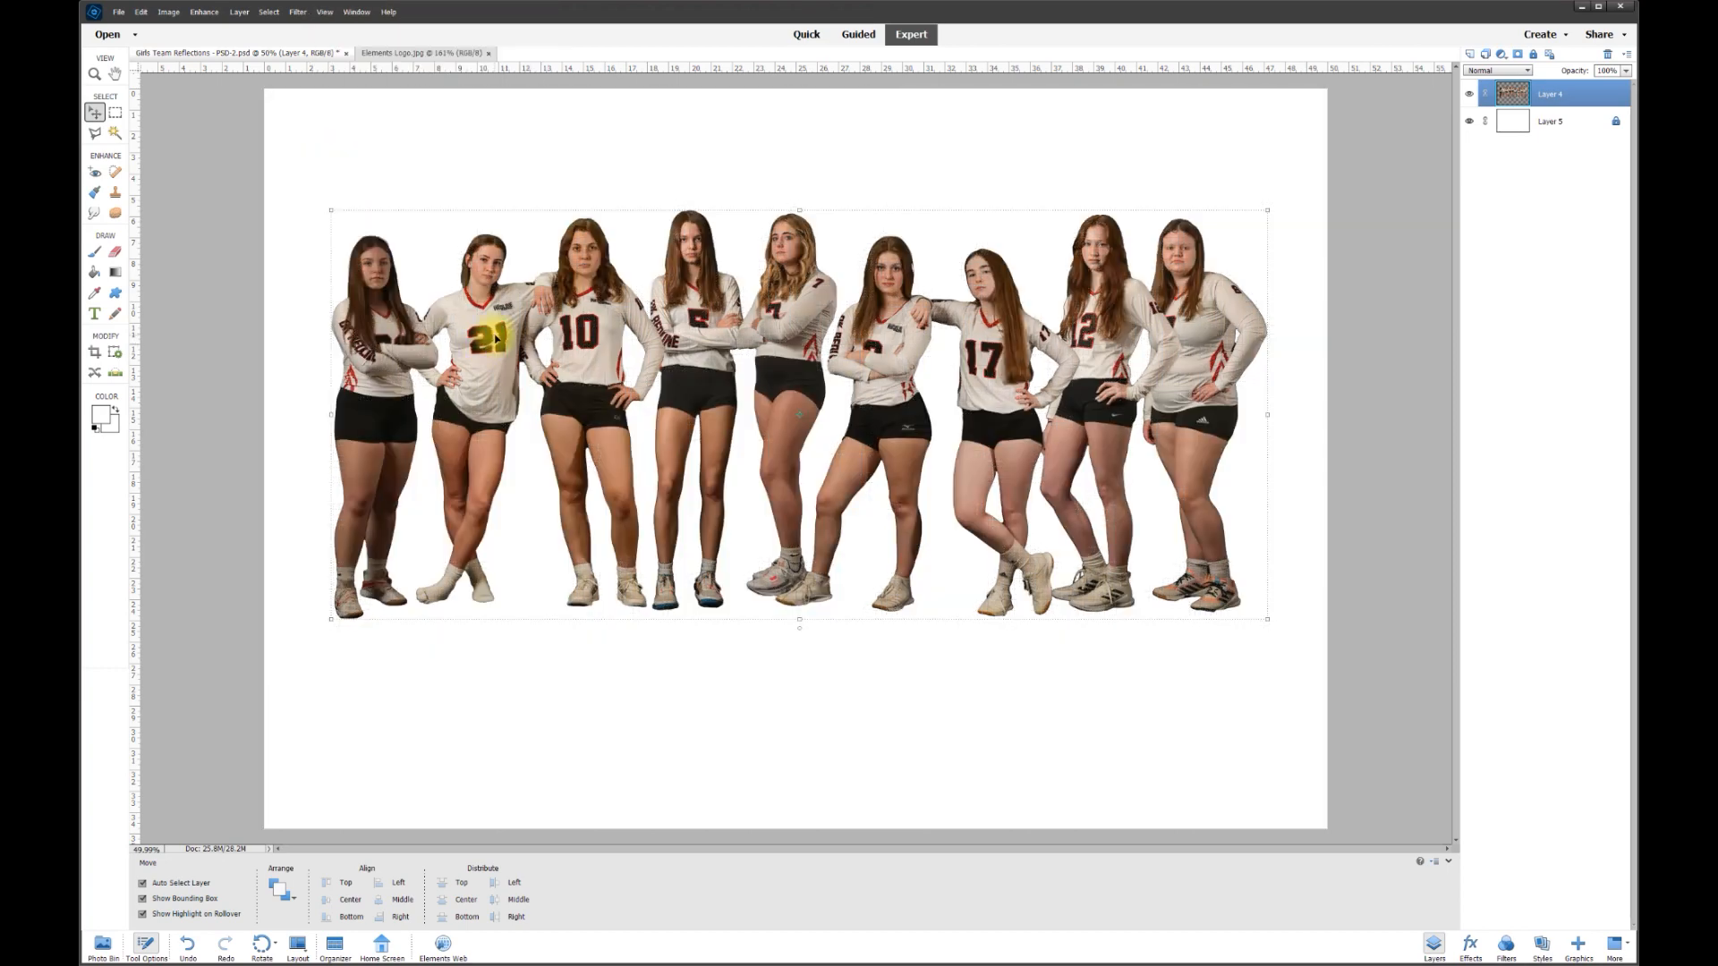
{"action": "left_click_drag", "start_coordinate": [501, 327], "coordinate": [503, 288]}
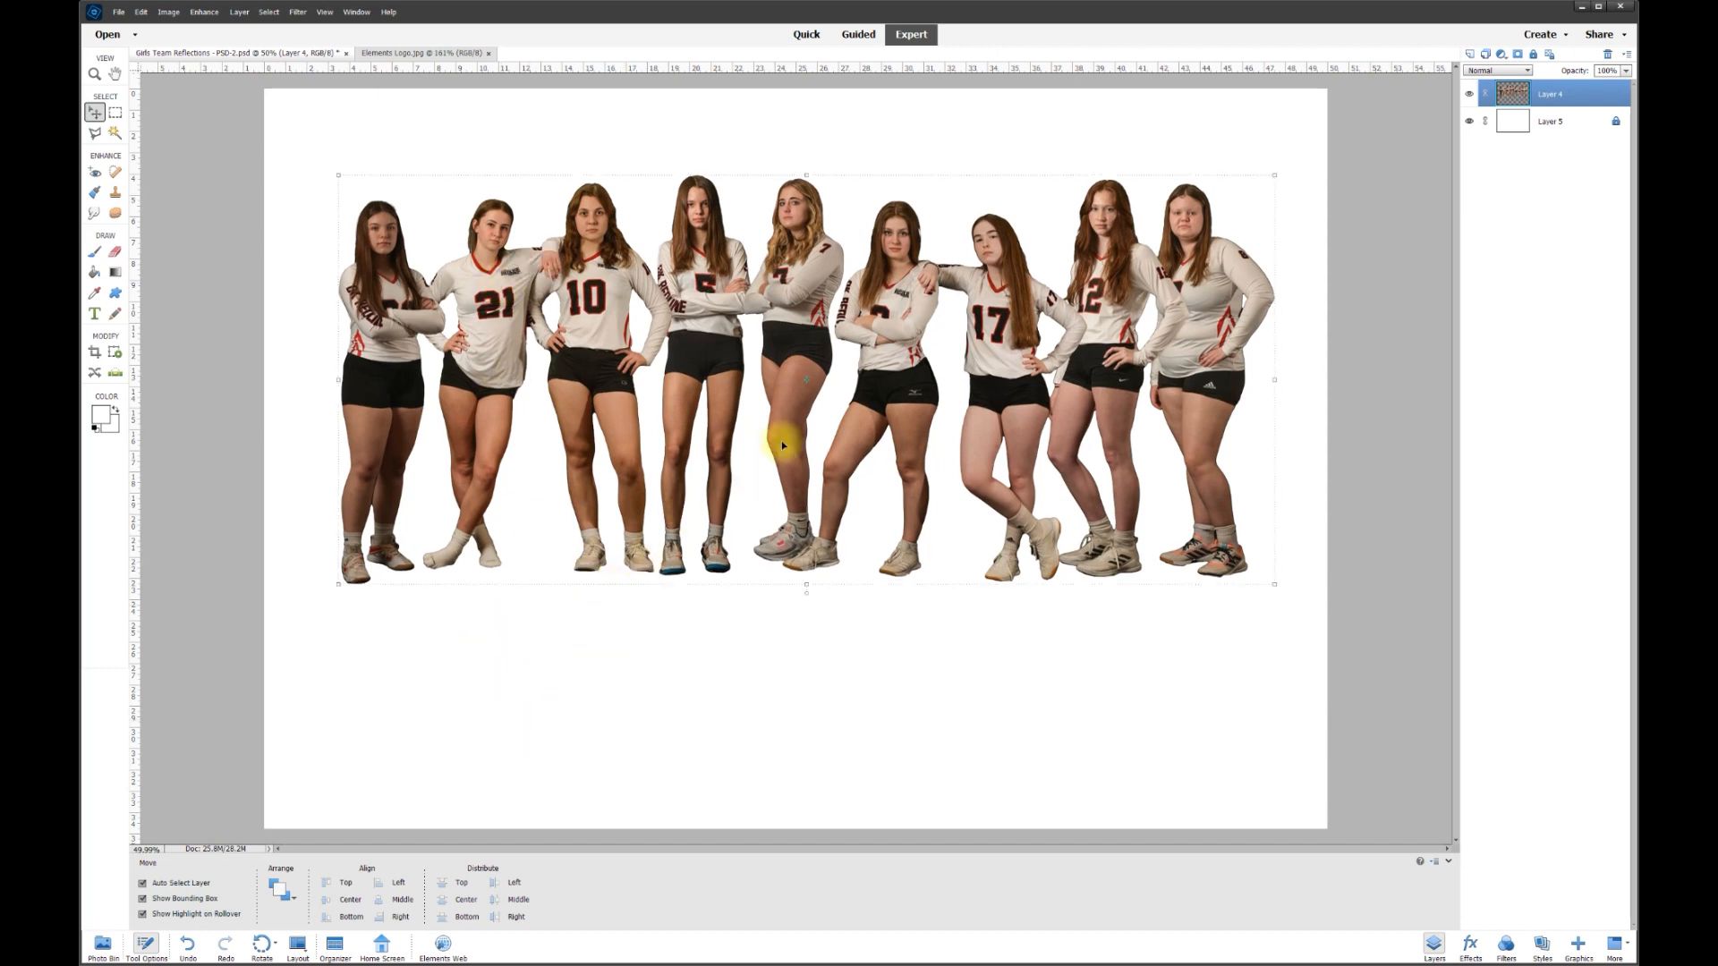
- Duplicate the team layer as Layer 4 copy
{"action": "key", "text": "alt"}
{"action": "left_click_drag", "start_coordinate": [718, 342], "coordinate": [734, 524]}
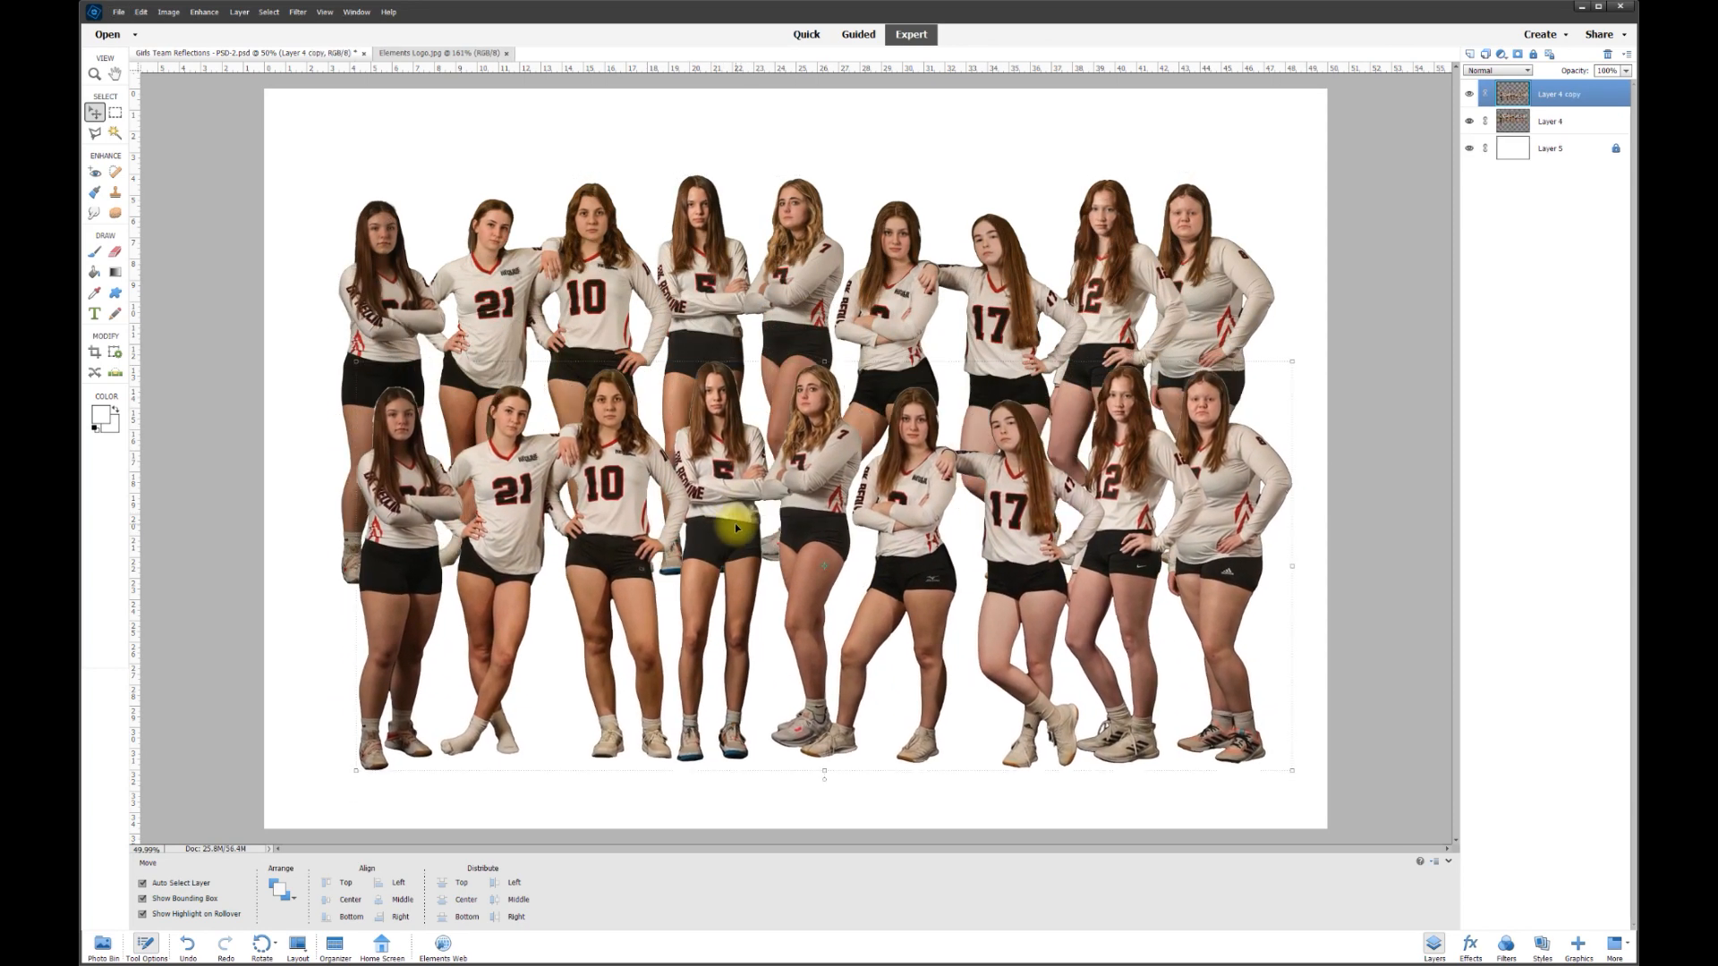
{"action": "key", "text": "ctrl+z"}
{"action": "right_click", "coordinate": [1557, 100]}
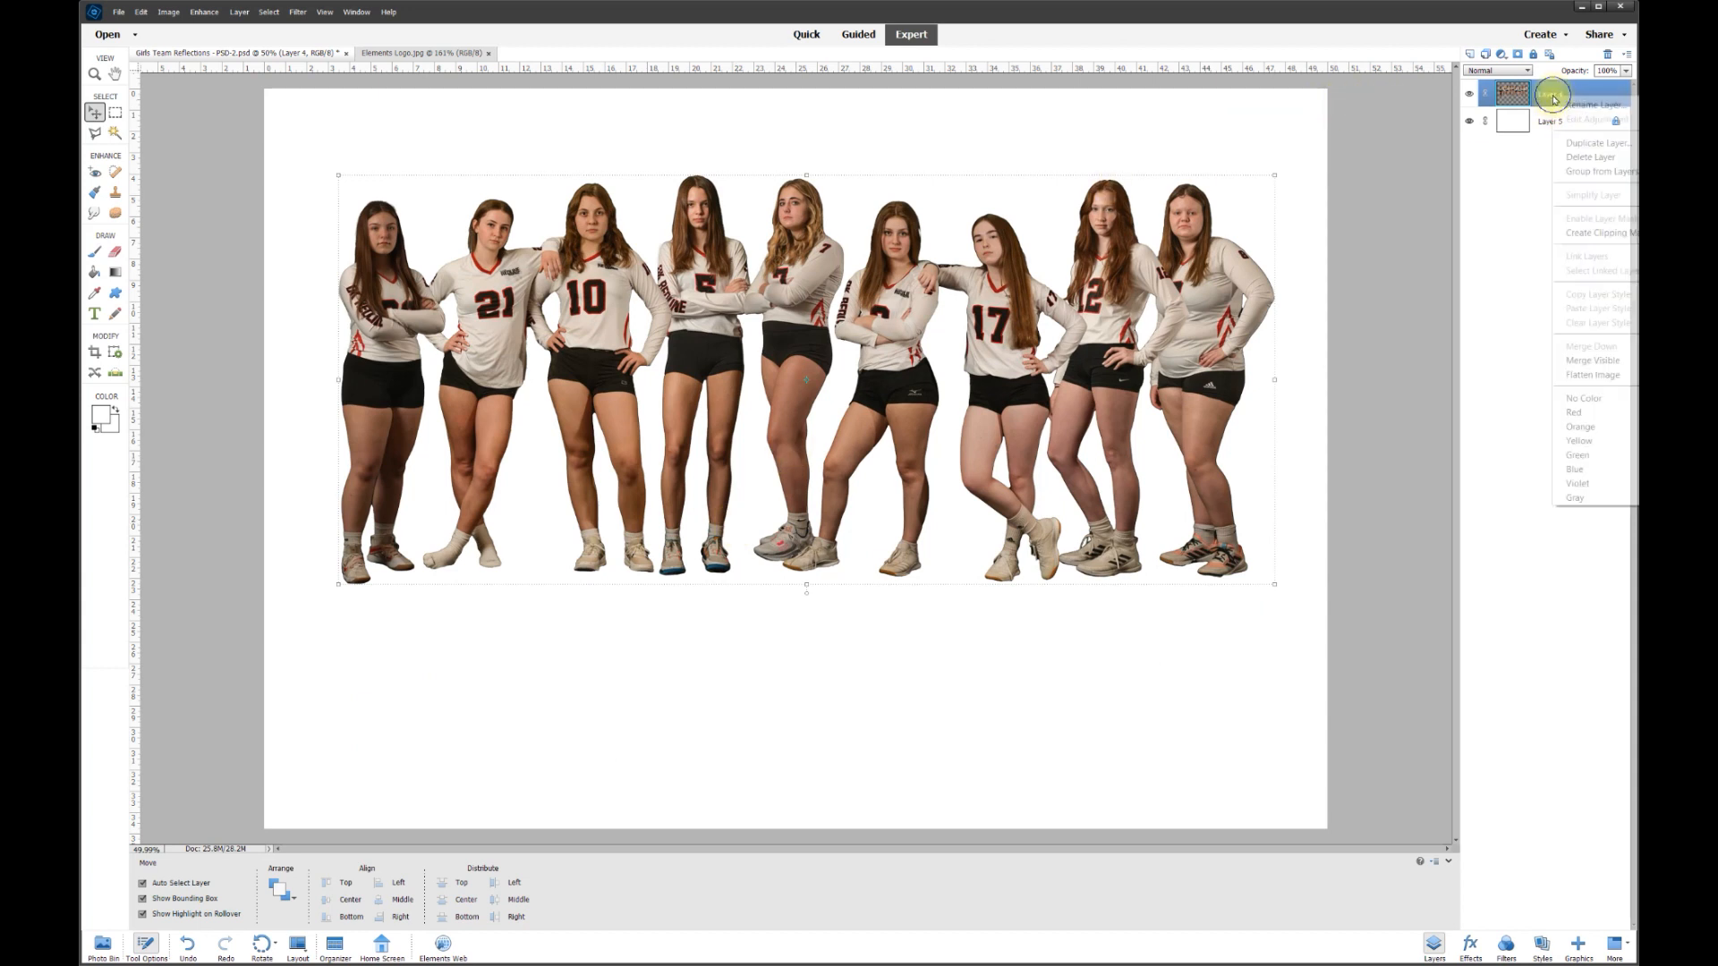
{"action": "left_click", "coordinate": [1575, 143]}
{"action": "left_click", "coordinate": [985, 265]}
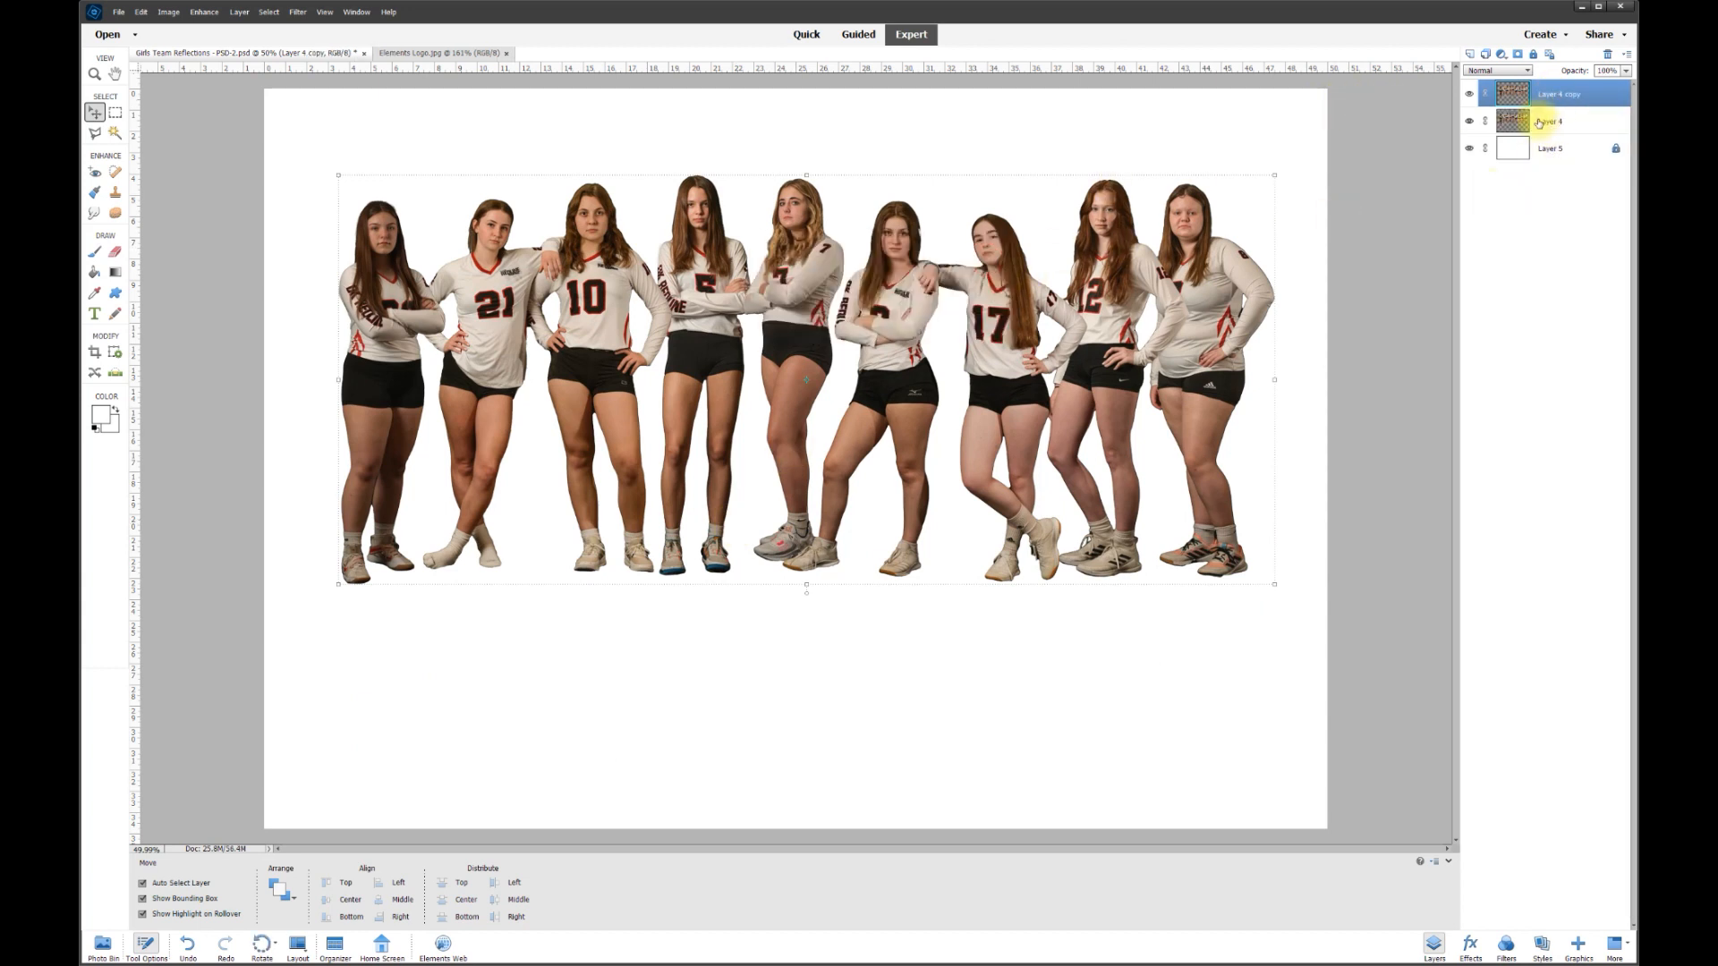
- Position Layer 4 copy slightly below the original so it overlaps the cutout
{"action": "left_click_drag", "start_coordinate": [993, 333], "coordinate": [989, 467]}
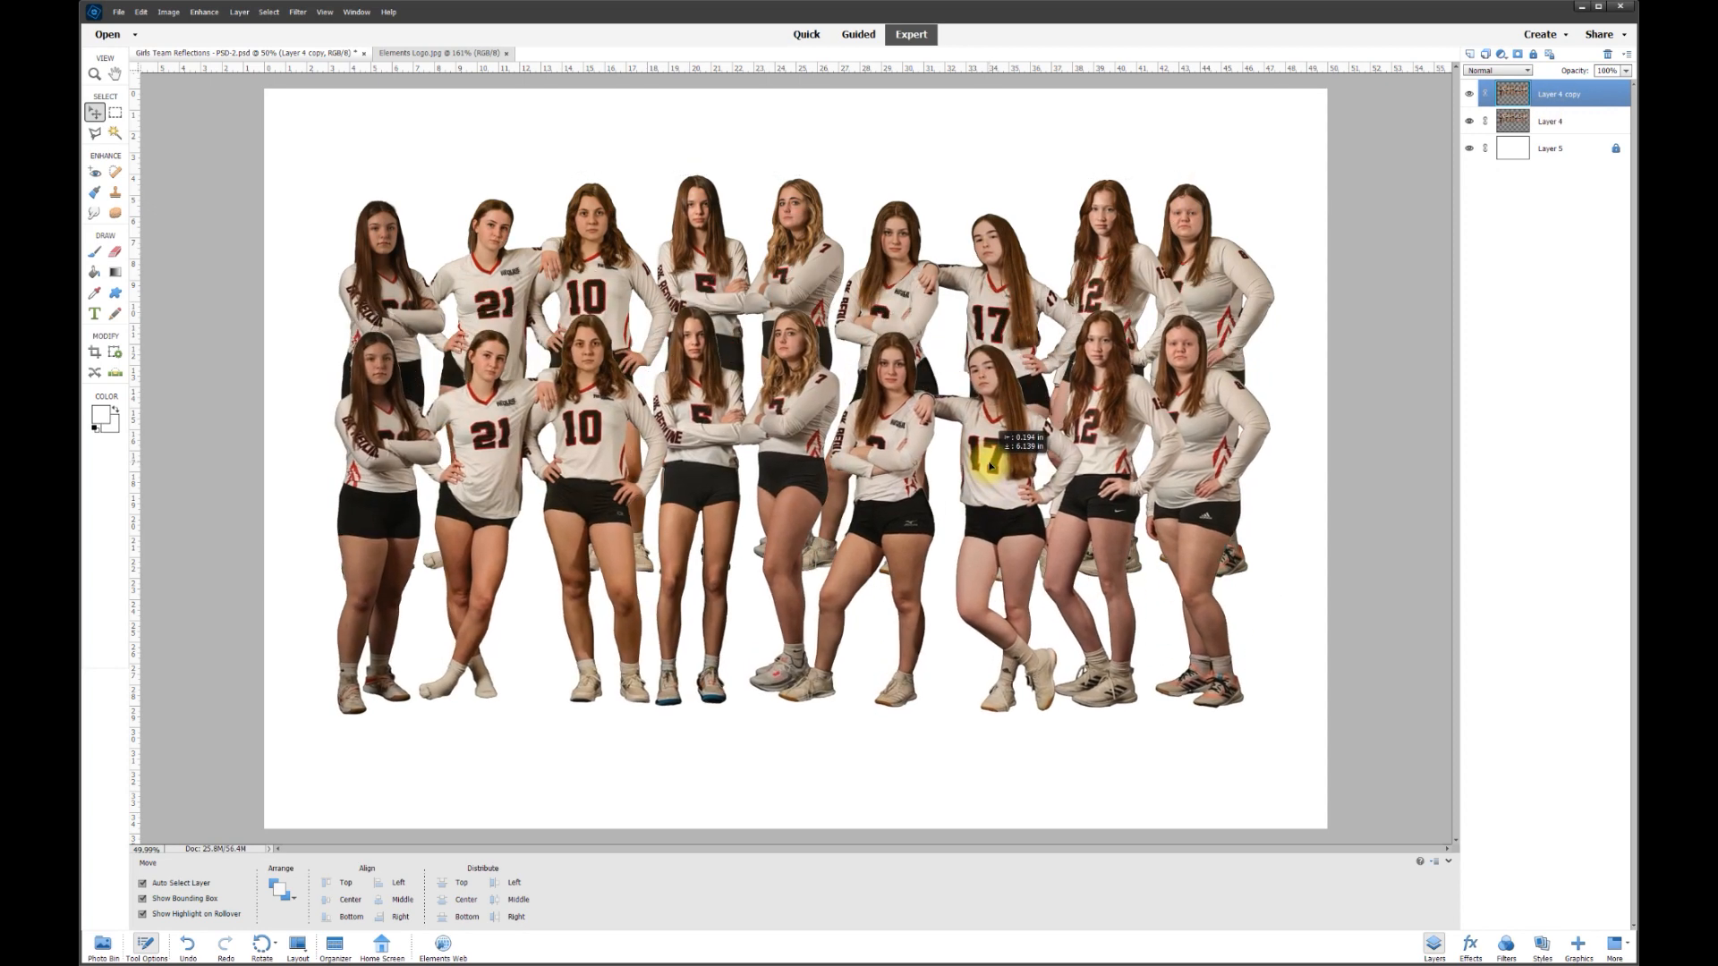
{"action": "left_click", "coordinate": [1561, 125]}
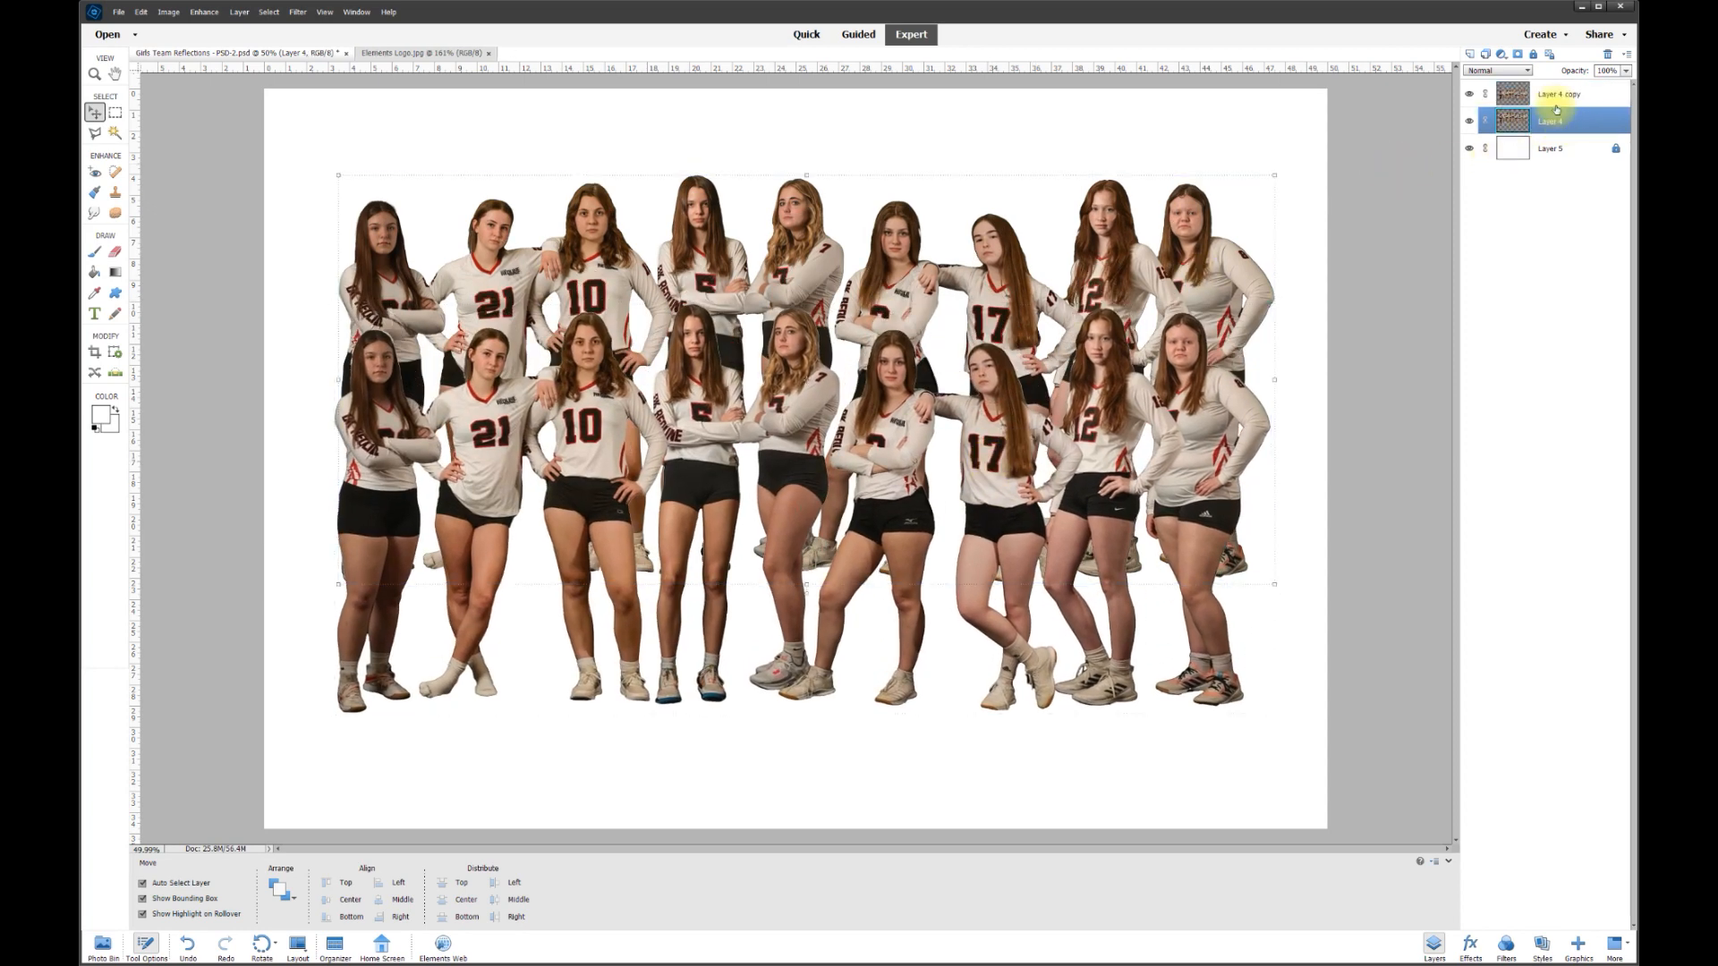
{"action": "left_click", "coordinate": [1549, 105]}
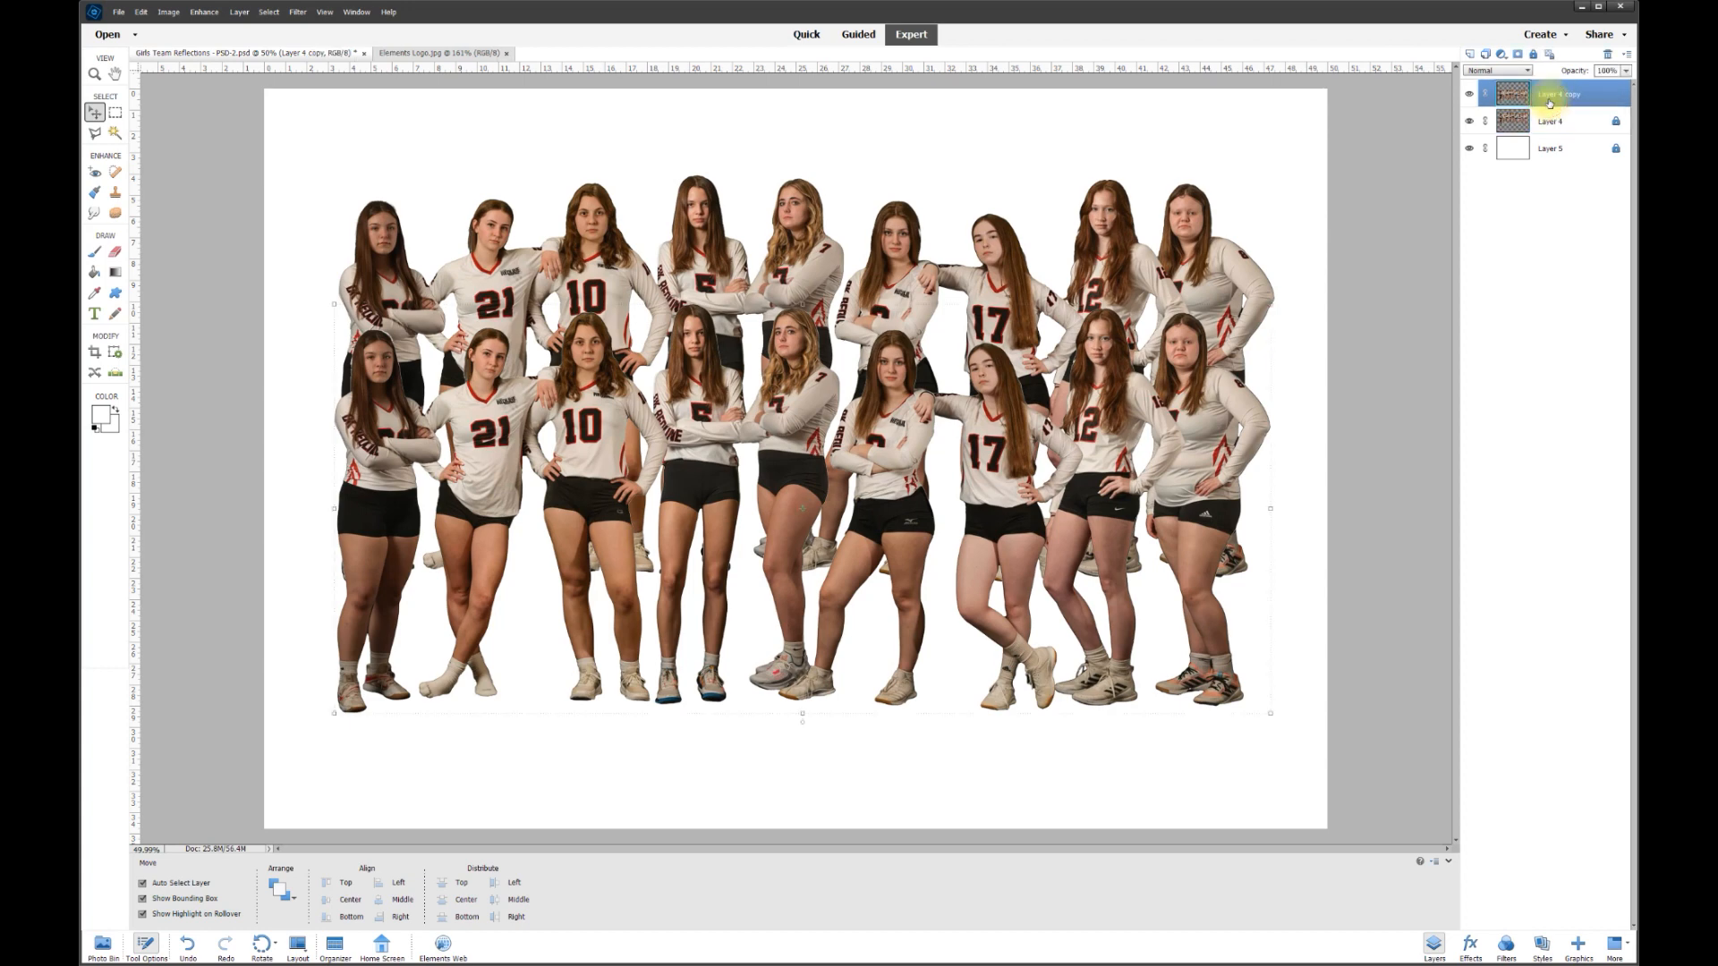
{"action": "left_click_drag", "start_coordinate": [1001, 453], "coordinate": [984, 469]}
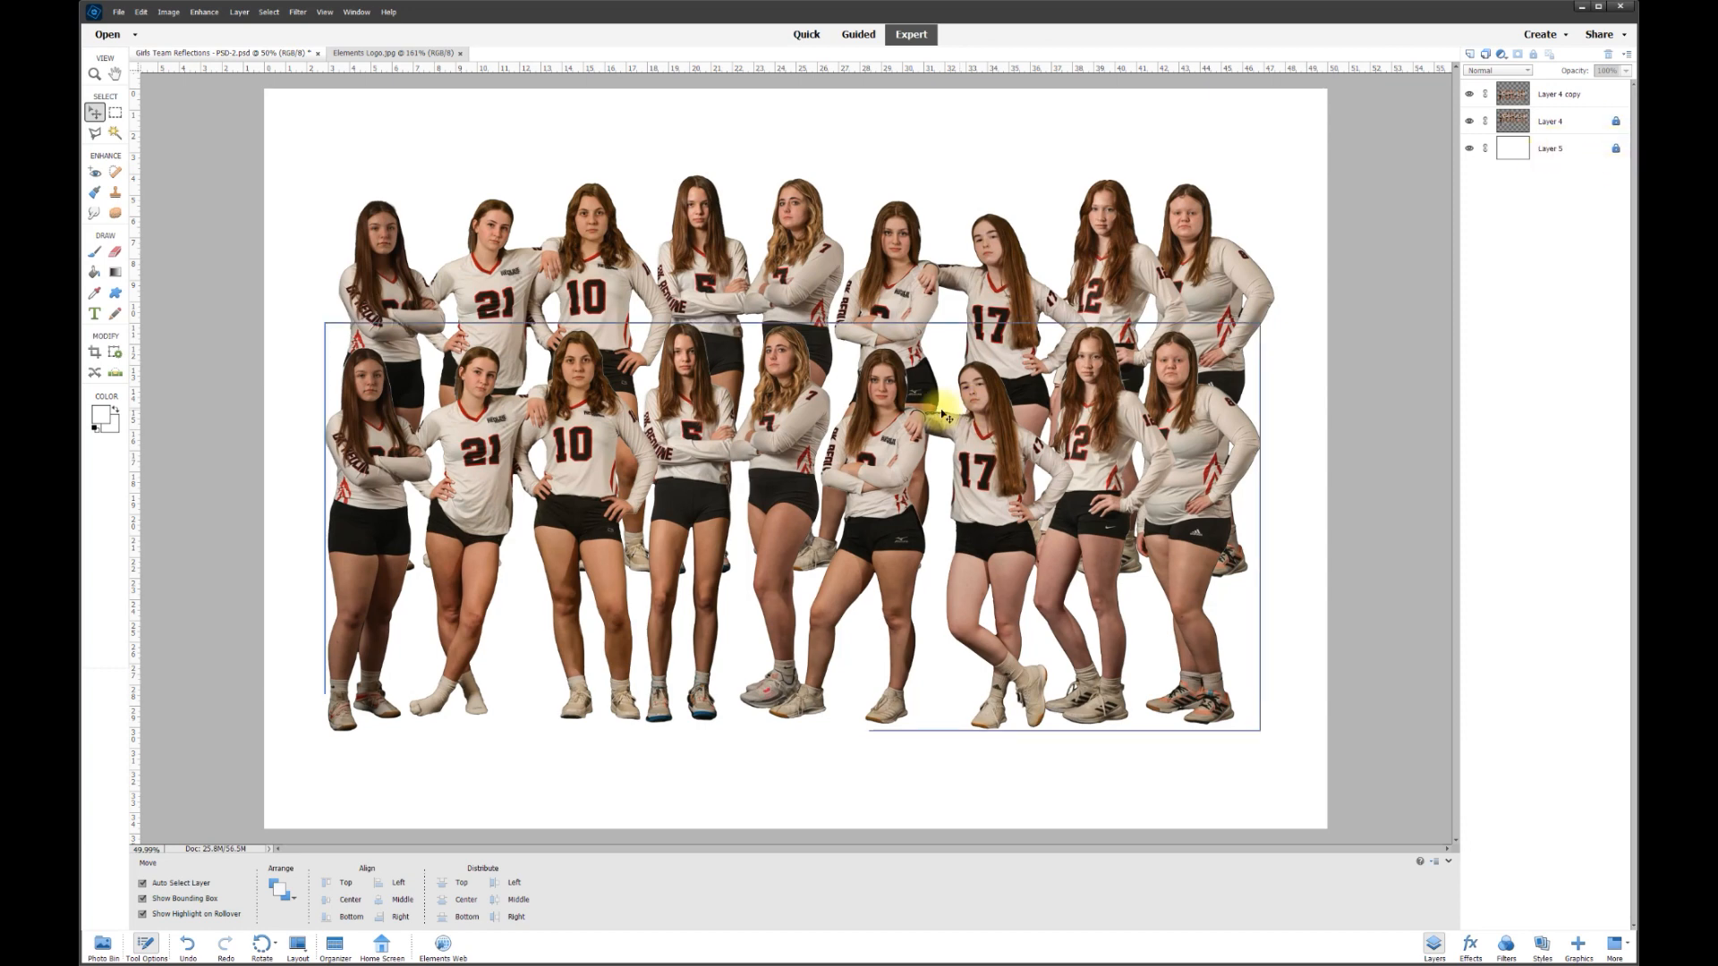
{"action": "left_click_drag", "start_coordinate": [883, 430], "coordinate": [886, 360]}
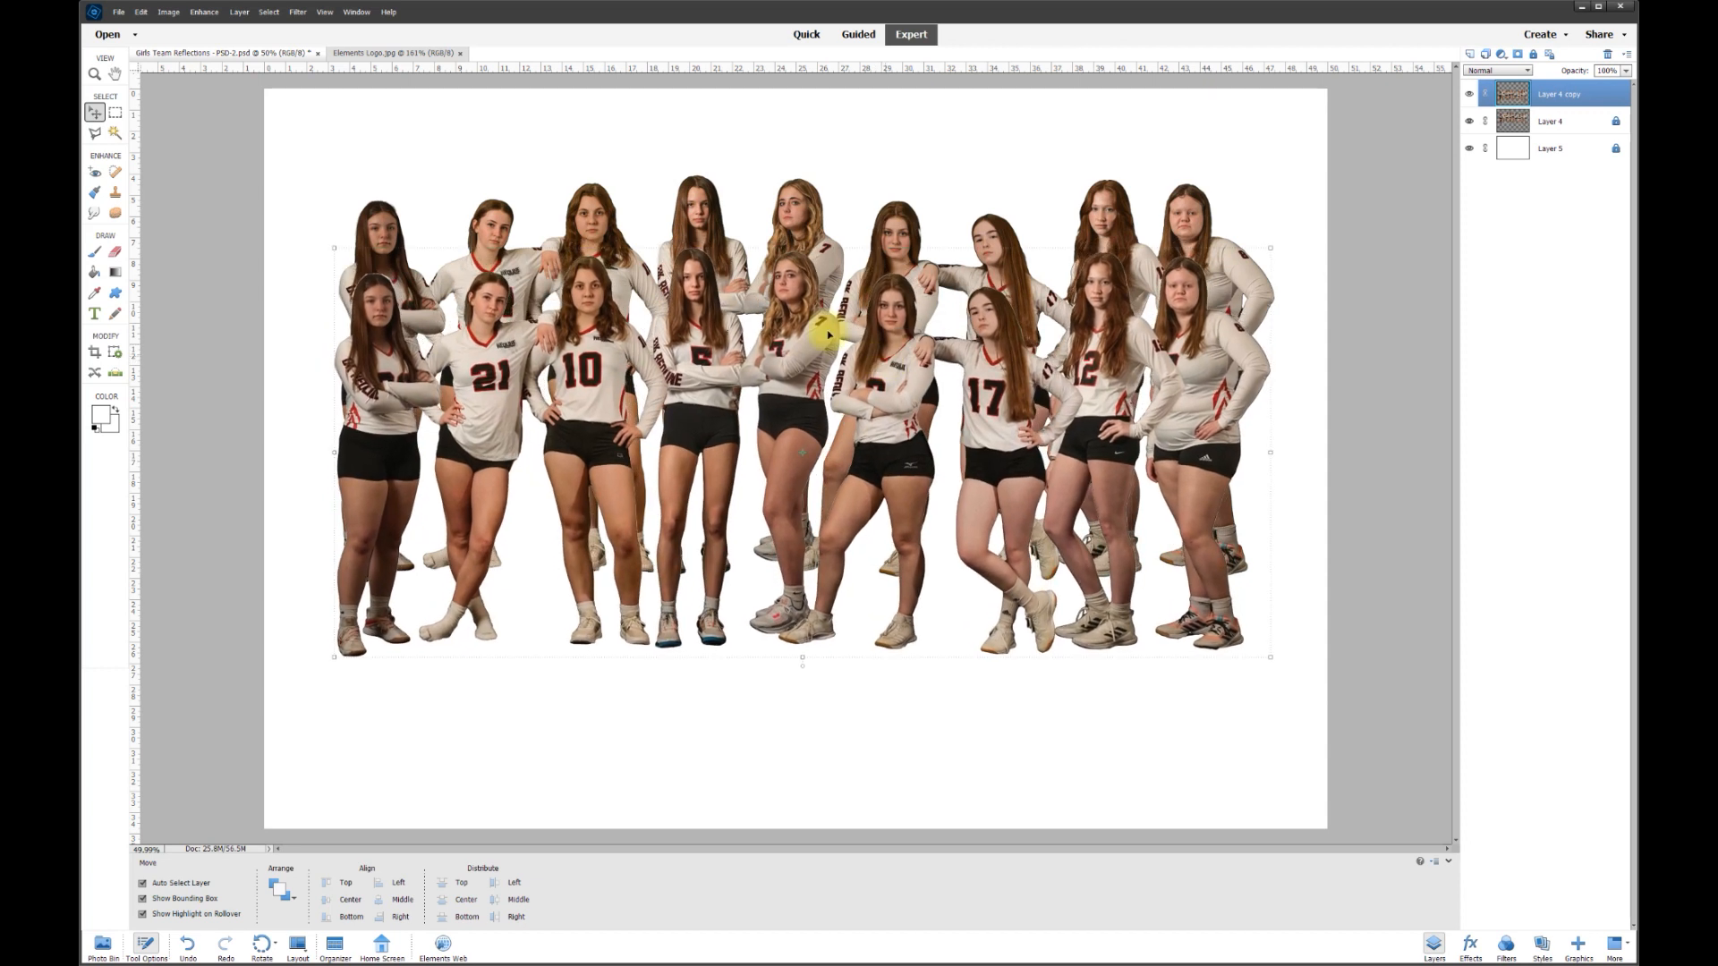
- Flip Layer 4 copy vertically with Flip Layer Vertical
{"action": "left_click", "coordinate": [168, 13]}
{"action": "mouse_move", "coordinate": [180, 27]}
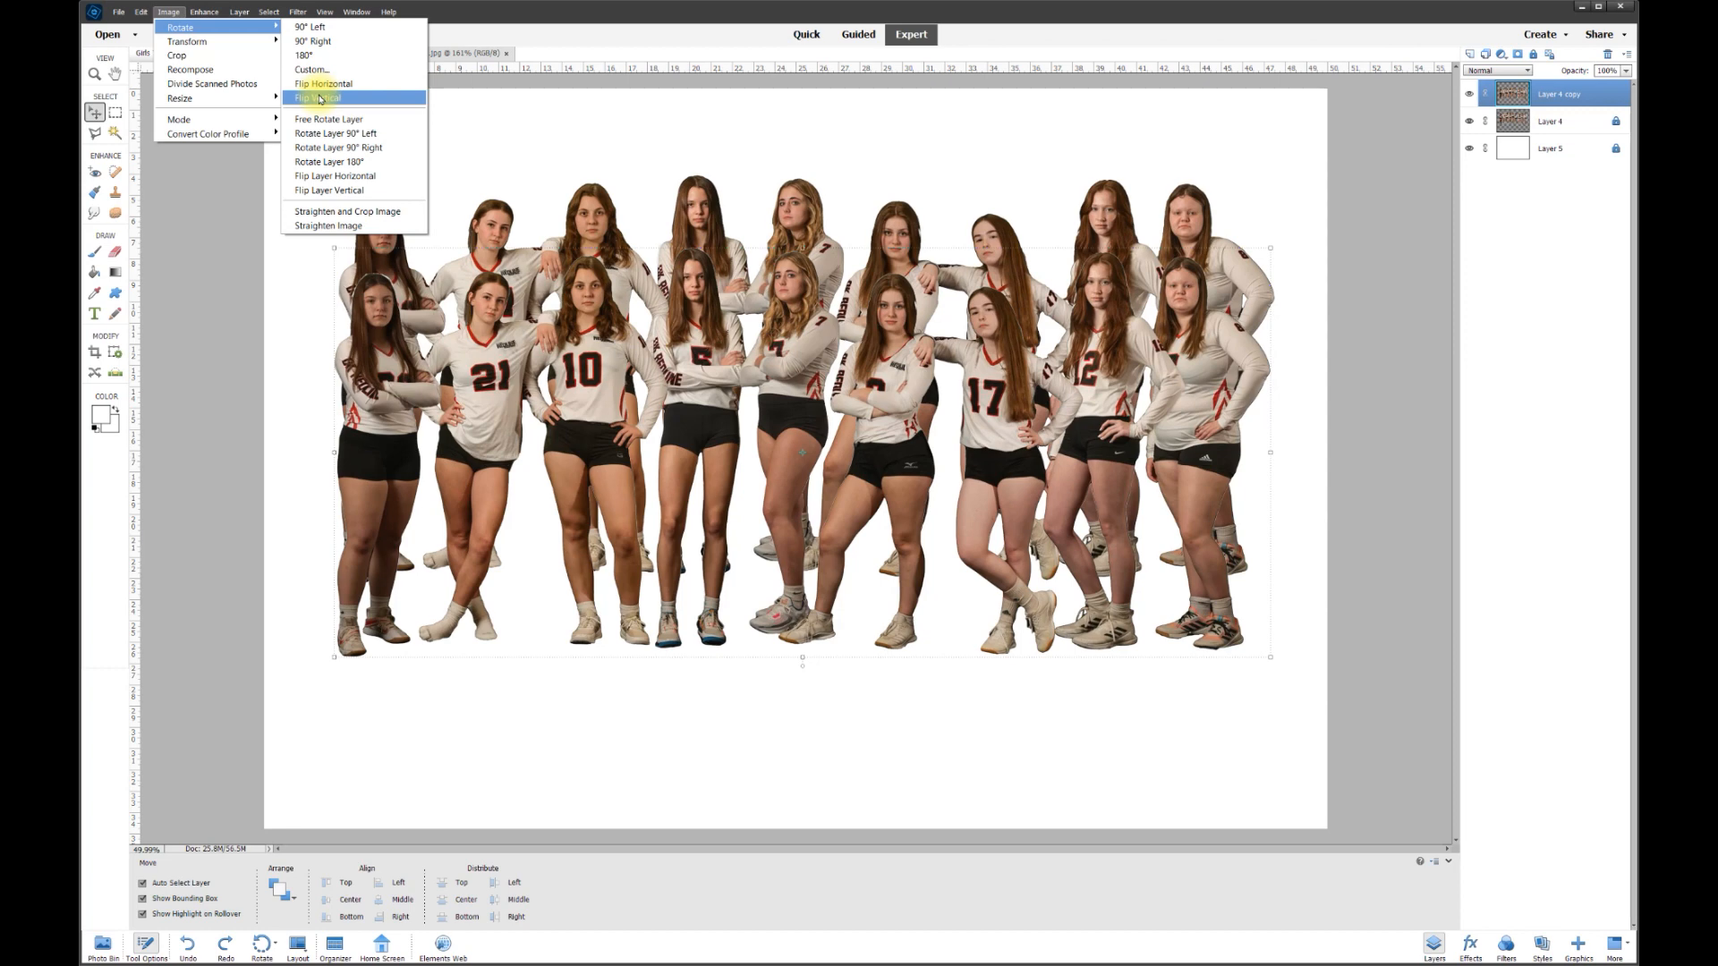
{"action": "left_click", "coordinate": [334, 191]}
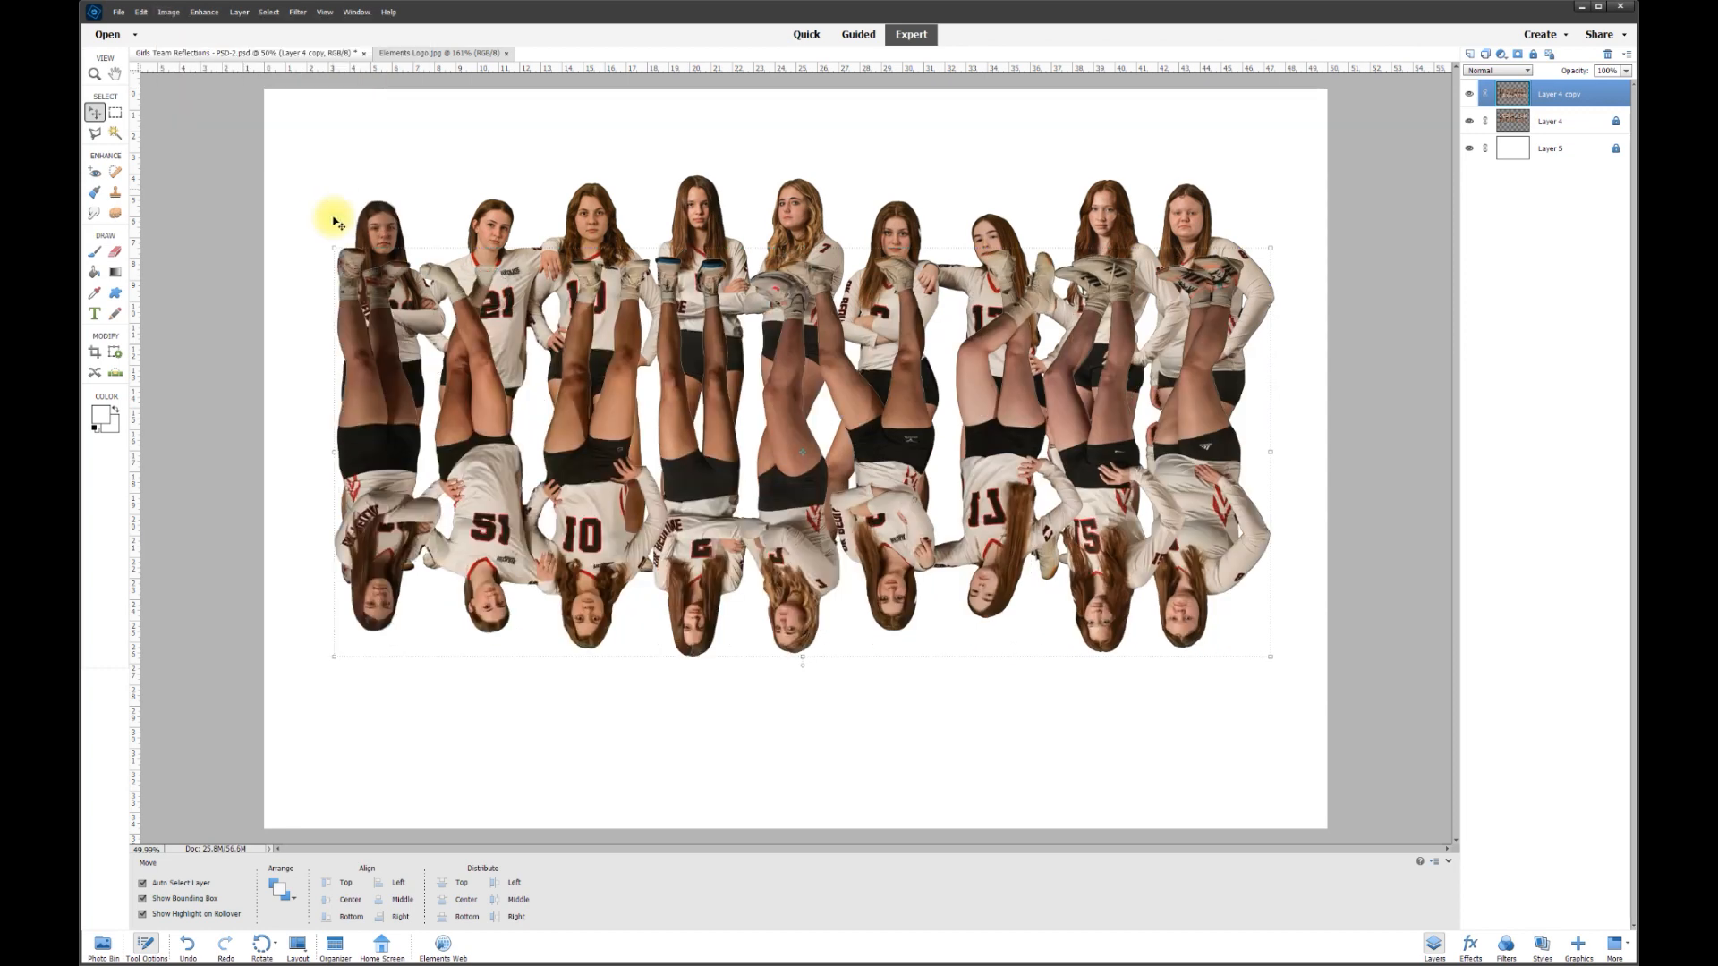
- Move the flipped copy down so it lines up beneath the players' feet
{"action": "left_click_drag", "start_coordinate": [475, 380], "coordinate": [492, 484]}
{"action": "scroll", "coordinate": [550, 470], "scroll_direction": "down", "scroll_amount": 2}
{"action": "left_click_drag", "start_coordinate": [641, 527], "coordinate": [632, 703]}
{"action": "mouse_move", "coordinate": [786, 658]}
{"action": "left_mouse_down"}
{"action": "mouse_move", "coordinate": [779, 709]}
{"action": "mouse_move", "coordinate": [786, 637]}
{"action": "left_mouse_up"}
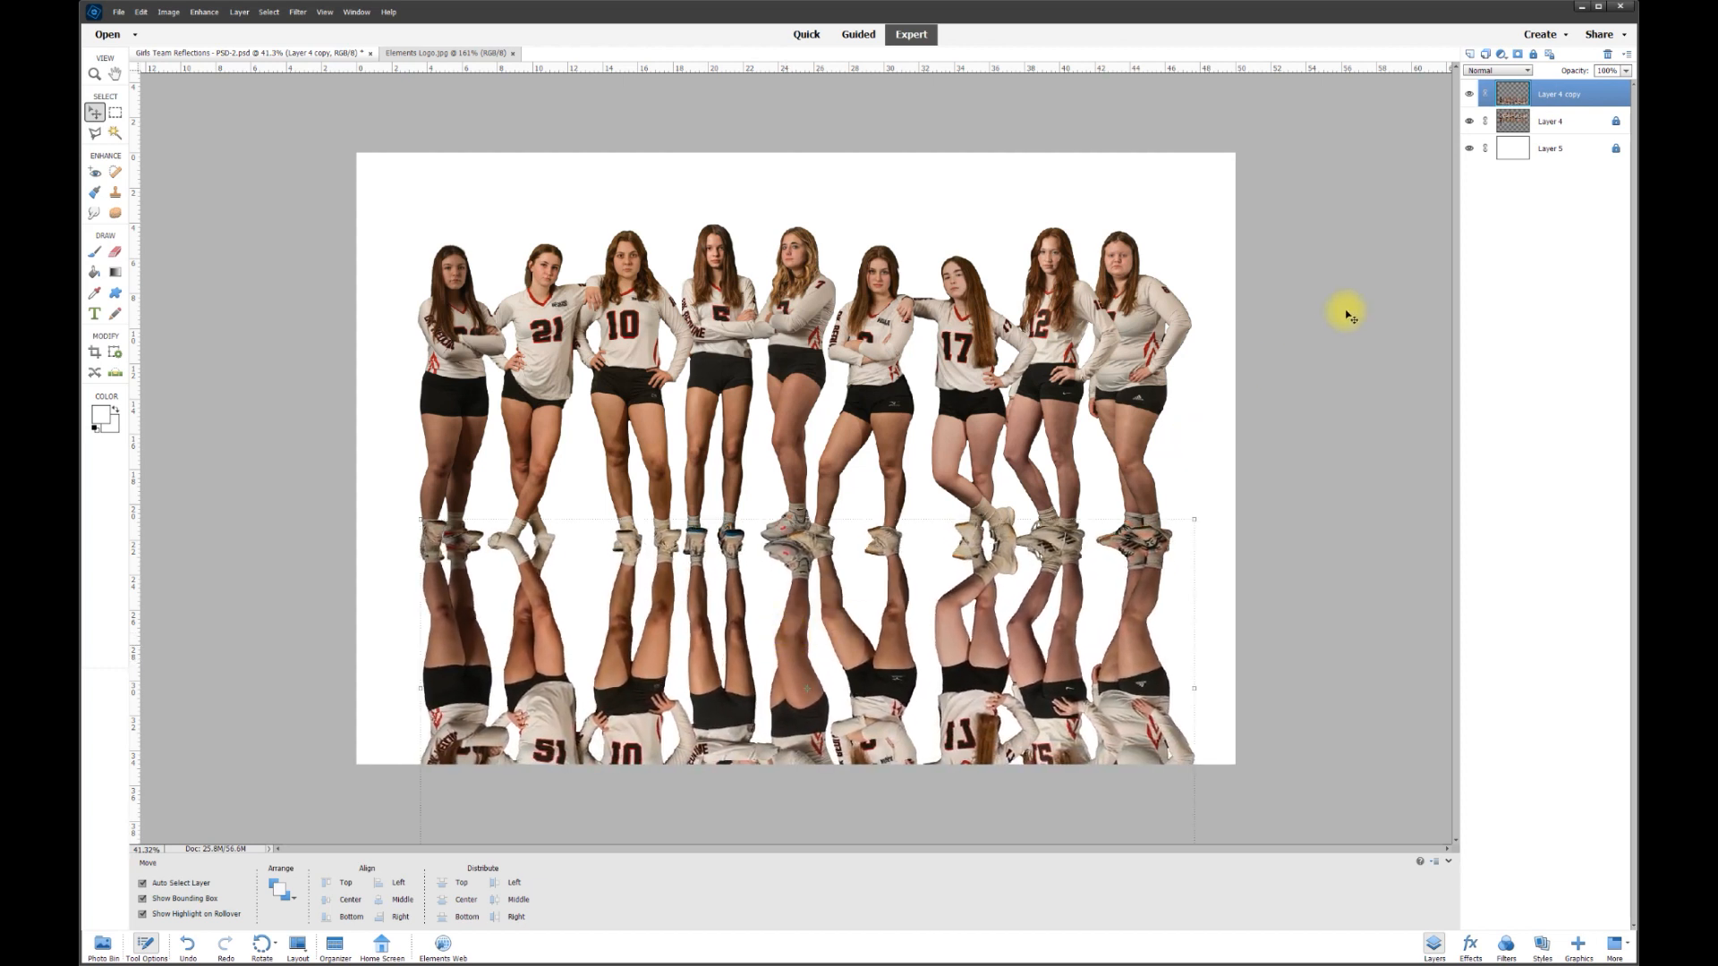
- Stack Layer 4 copy below Layer 4 and shift it so the mirrored shoes meet the real ones
{"action": "left_click_drag", "start_coordinate": [1562, 95], "coordinate": [1558, 134]}
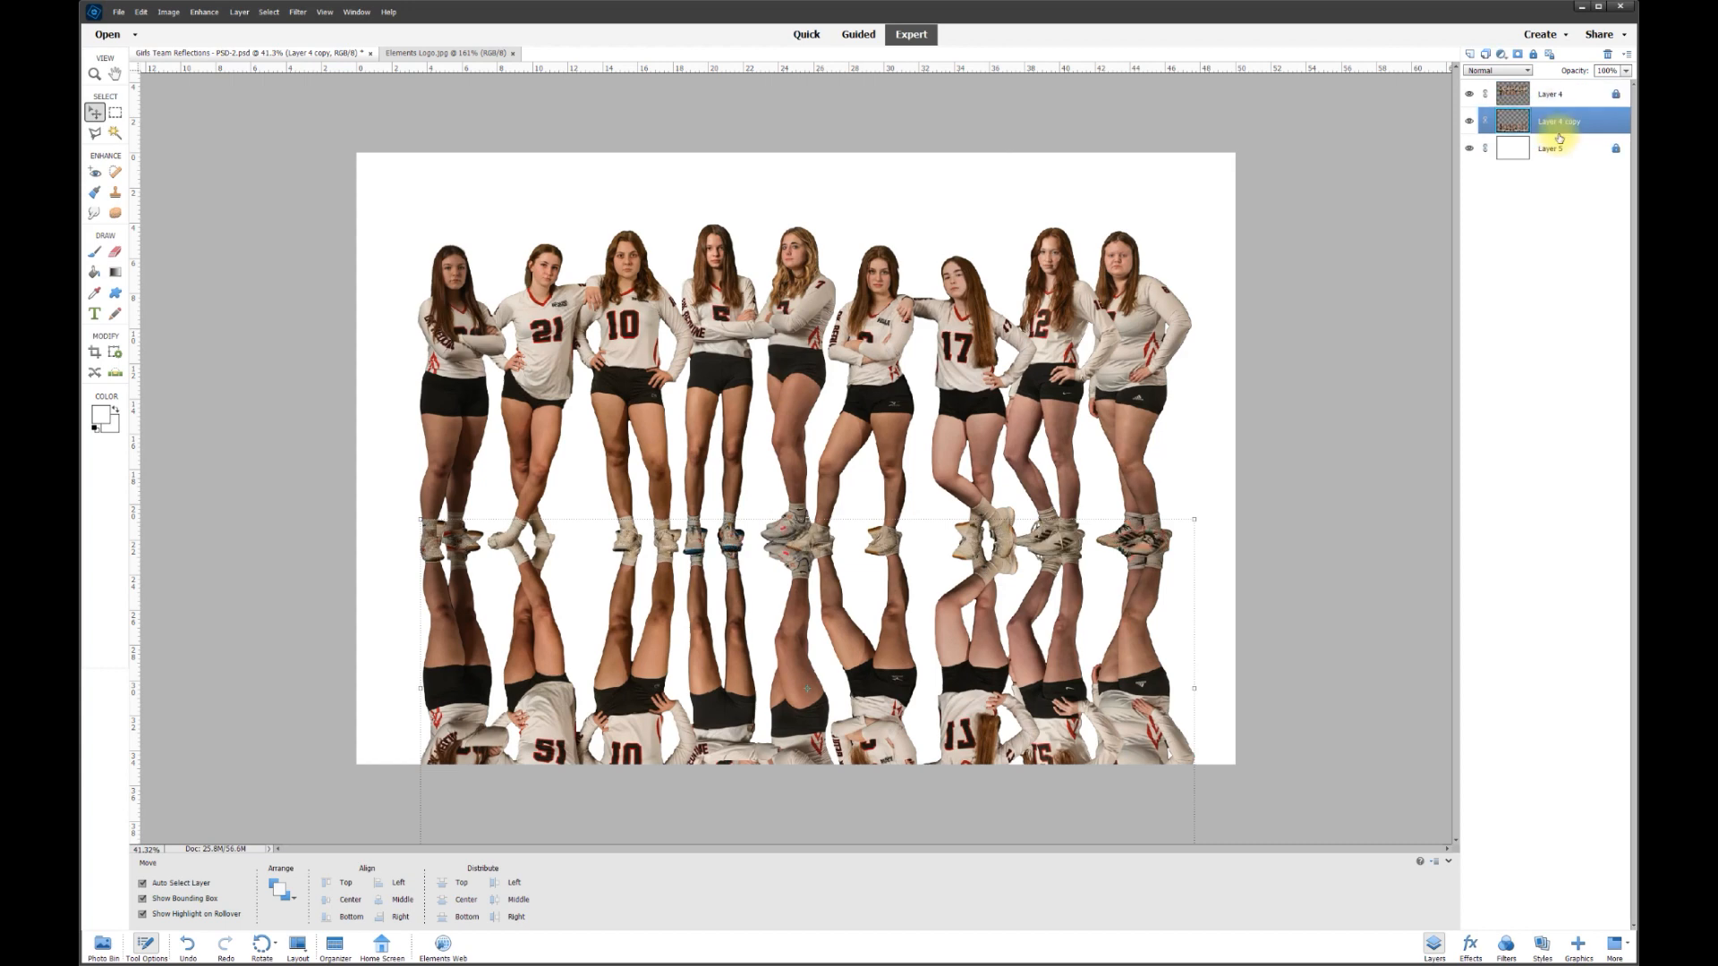
{"action": "mouse_move", "coordinate": [956, 662]}
{"action": "left_mouse_down"}
{"action": "mouse_move", "coordinate": [955, 475]}
{"action": "mouse_move", "coordinate": [949, 711]}
{"action": "mouse_move", "coordinate": [955, 694]}
{"action": "left_mouse_up"}
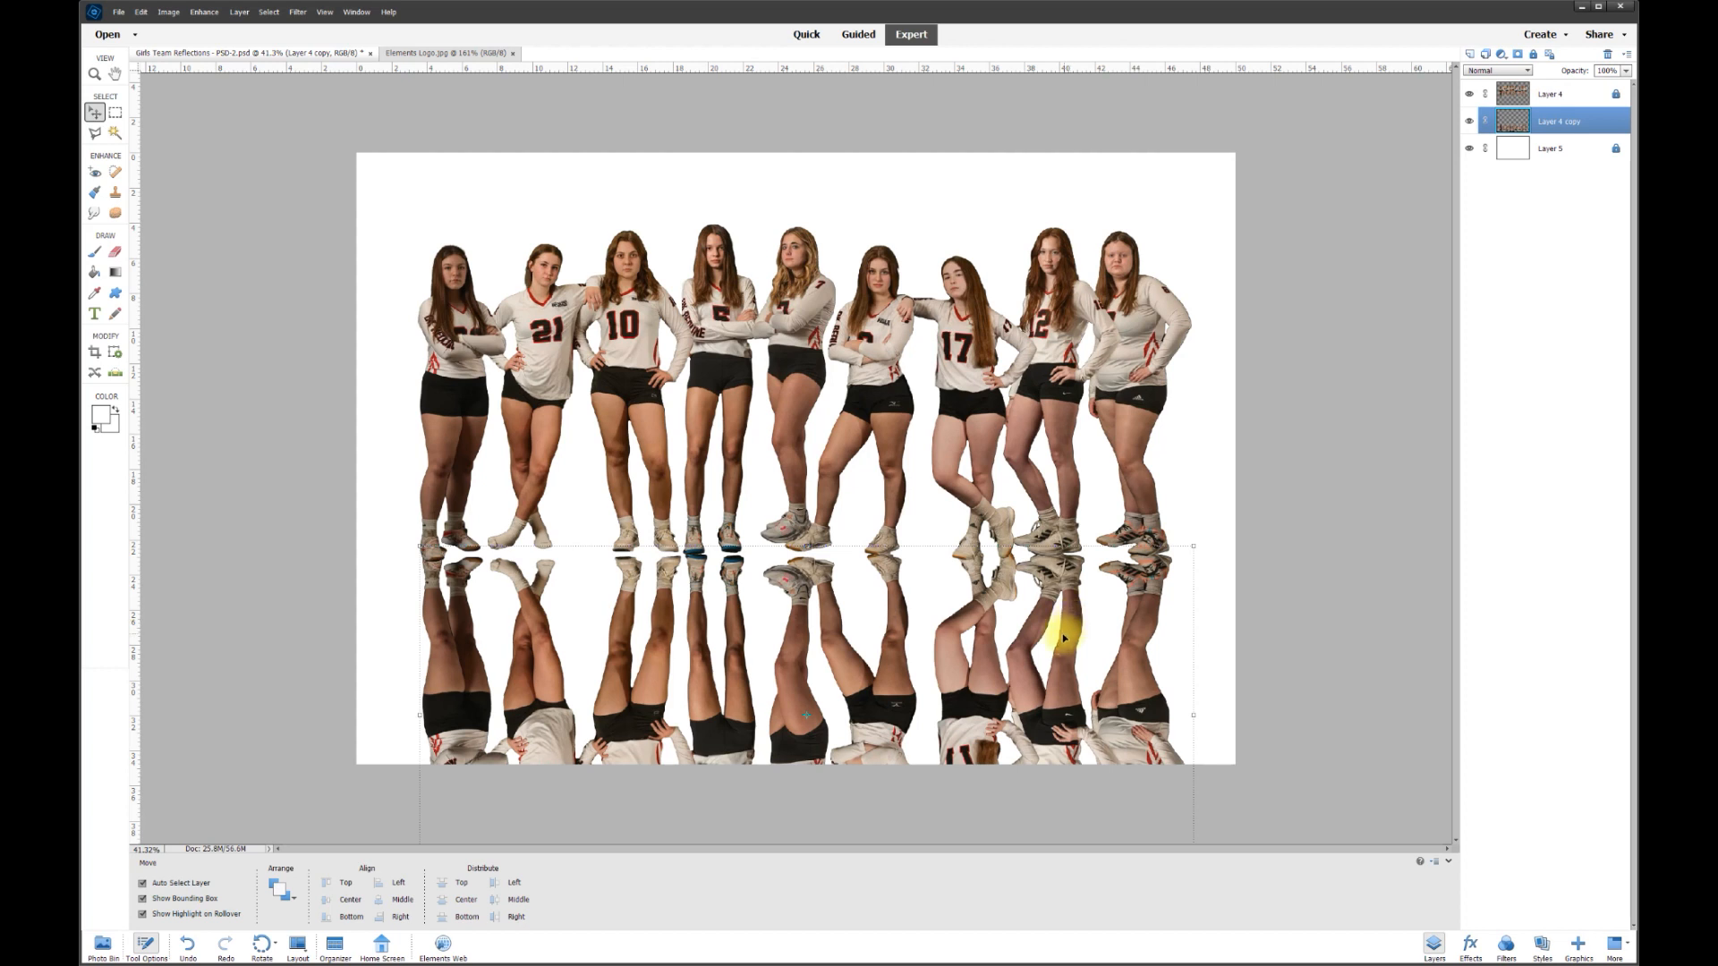
{"action": "scroll", "coordinate": [1064, 637], "scroll_direction": "down", "scroll_amount": 2}
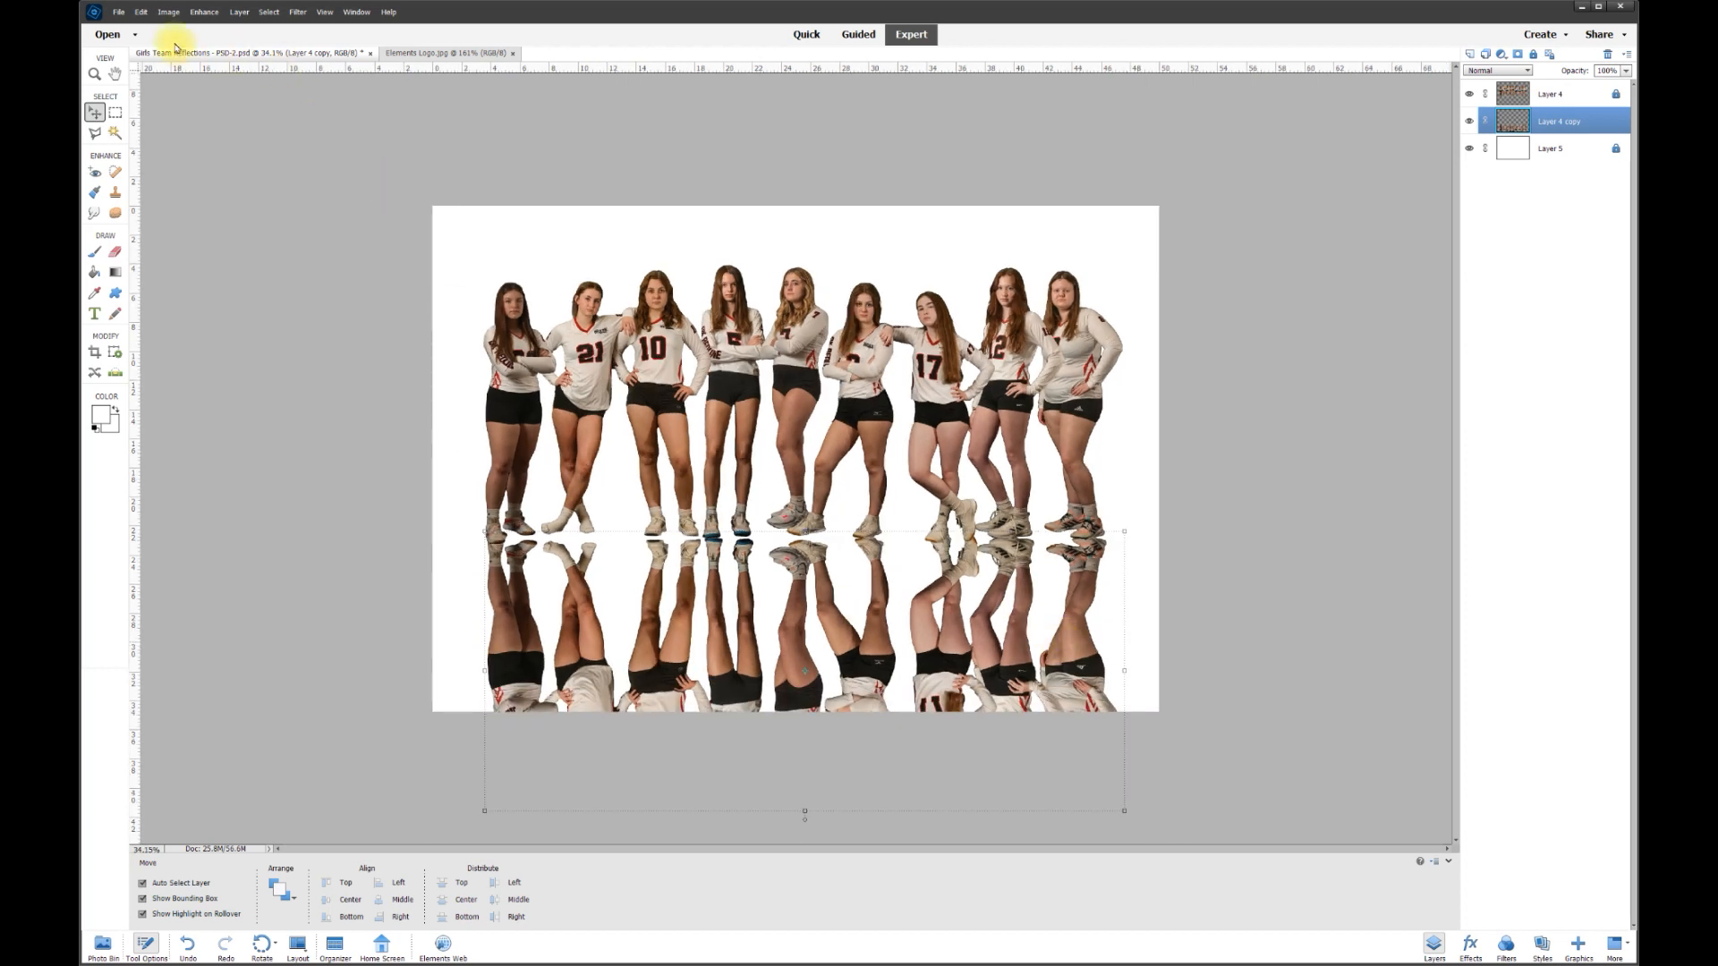
- Widen the reflection's bottom in perspective, then squash it to 81.20% height
{"action": "left_click", "coordinate": [167, 13]}
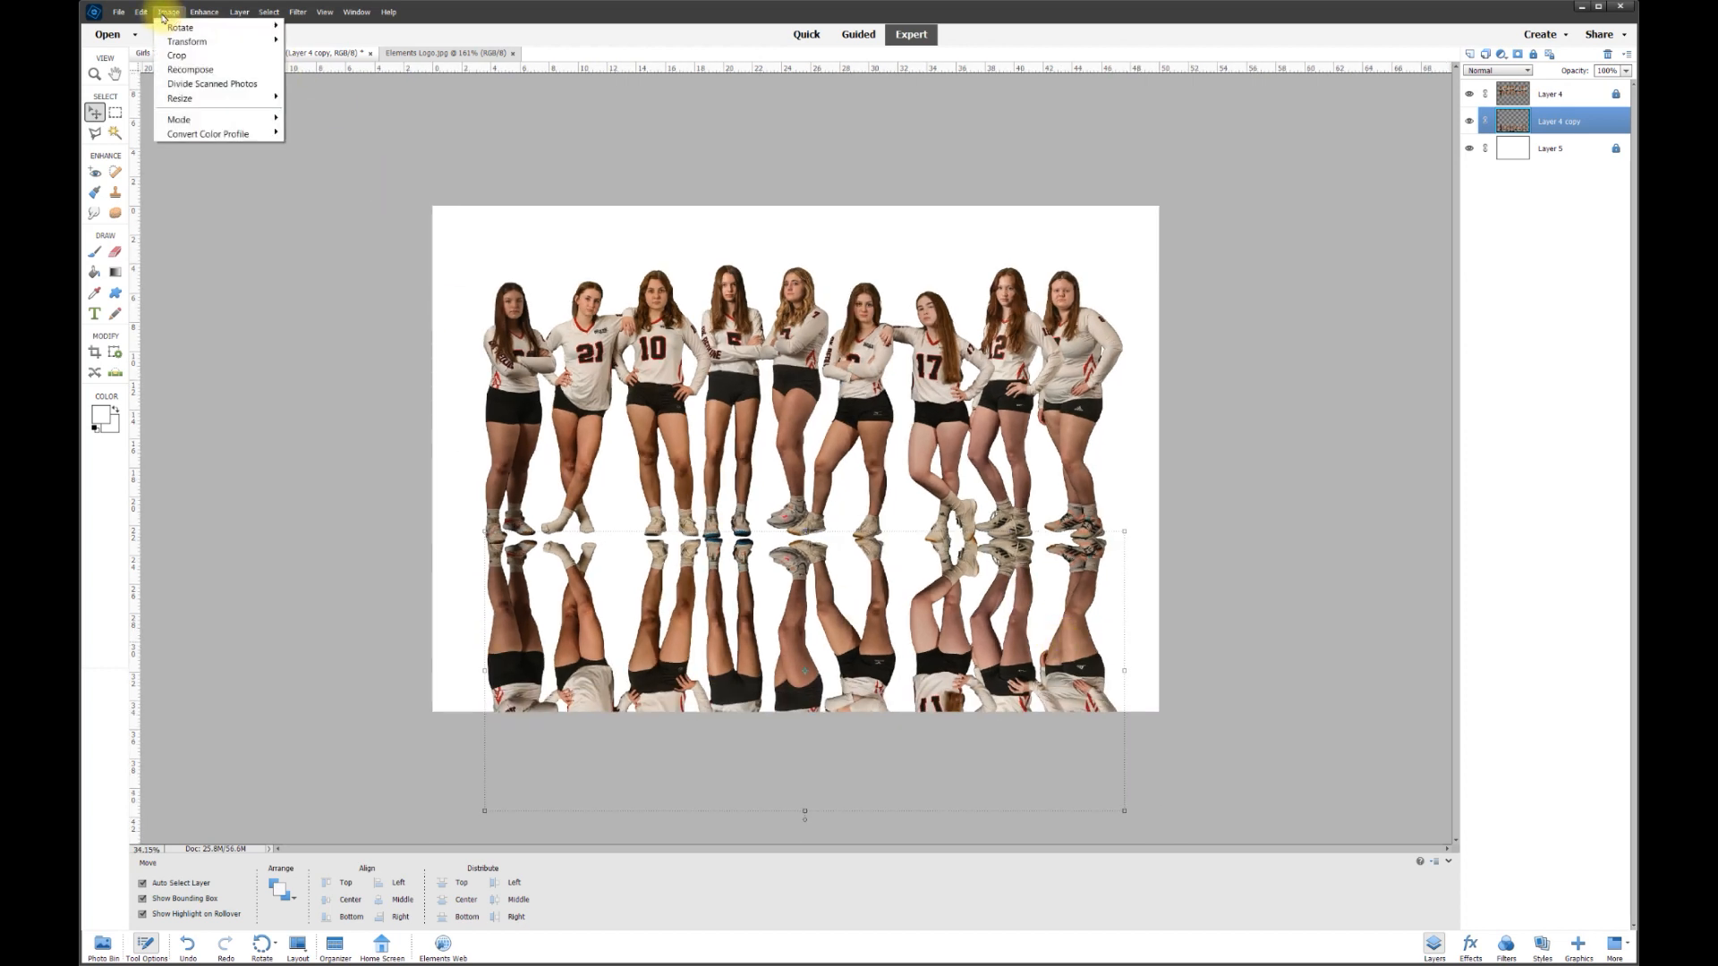
{"action": "mouse_move", "coordinate": [188, 41]}
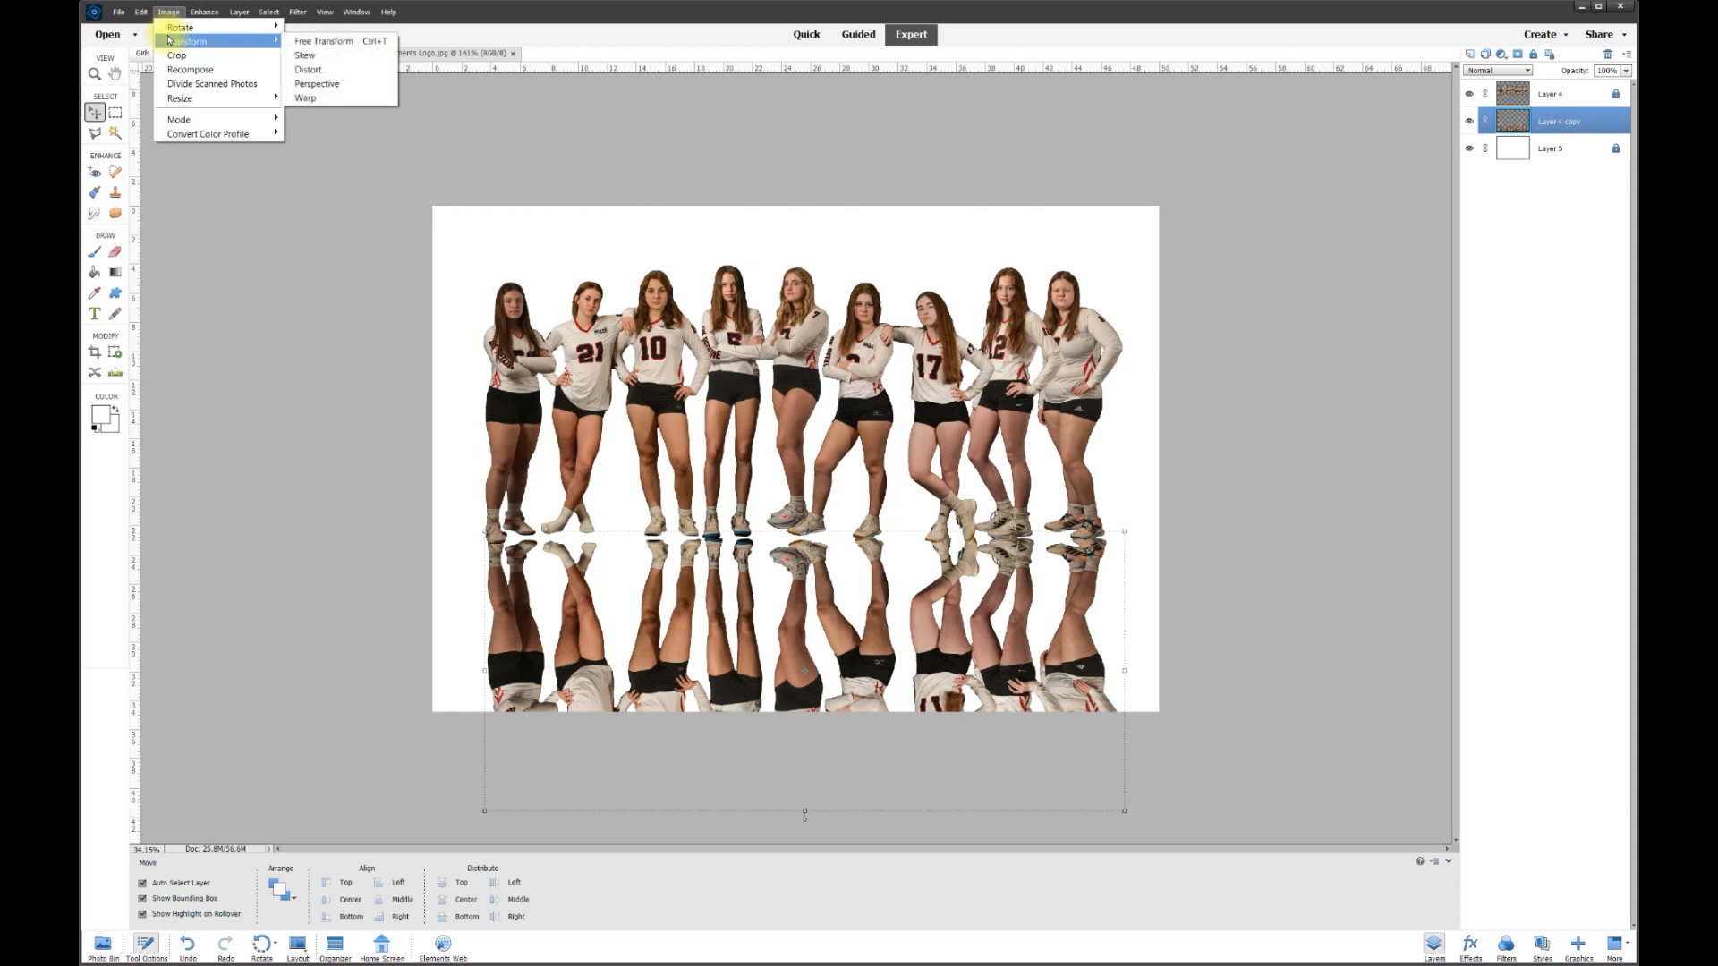
{"action": "left_click", "coordinate": [322, 90]}
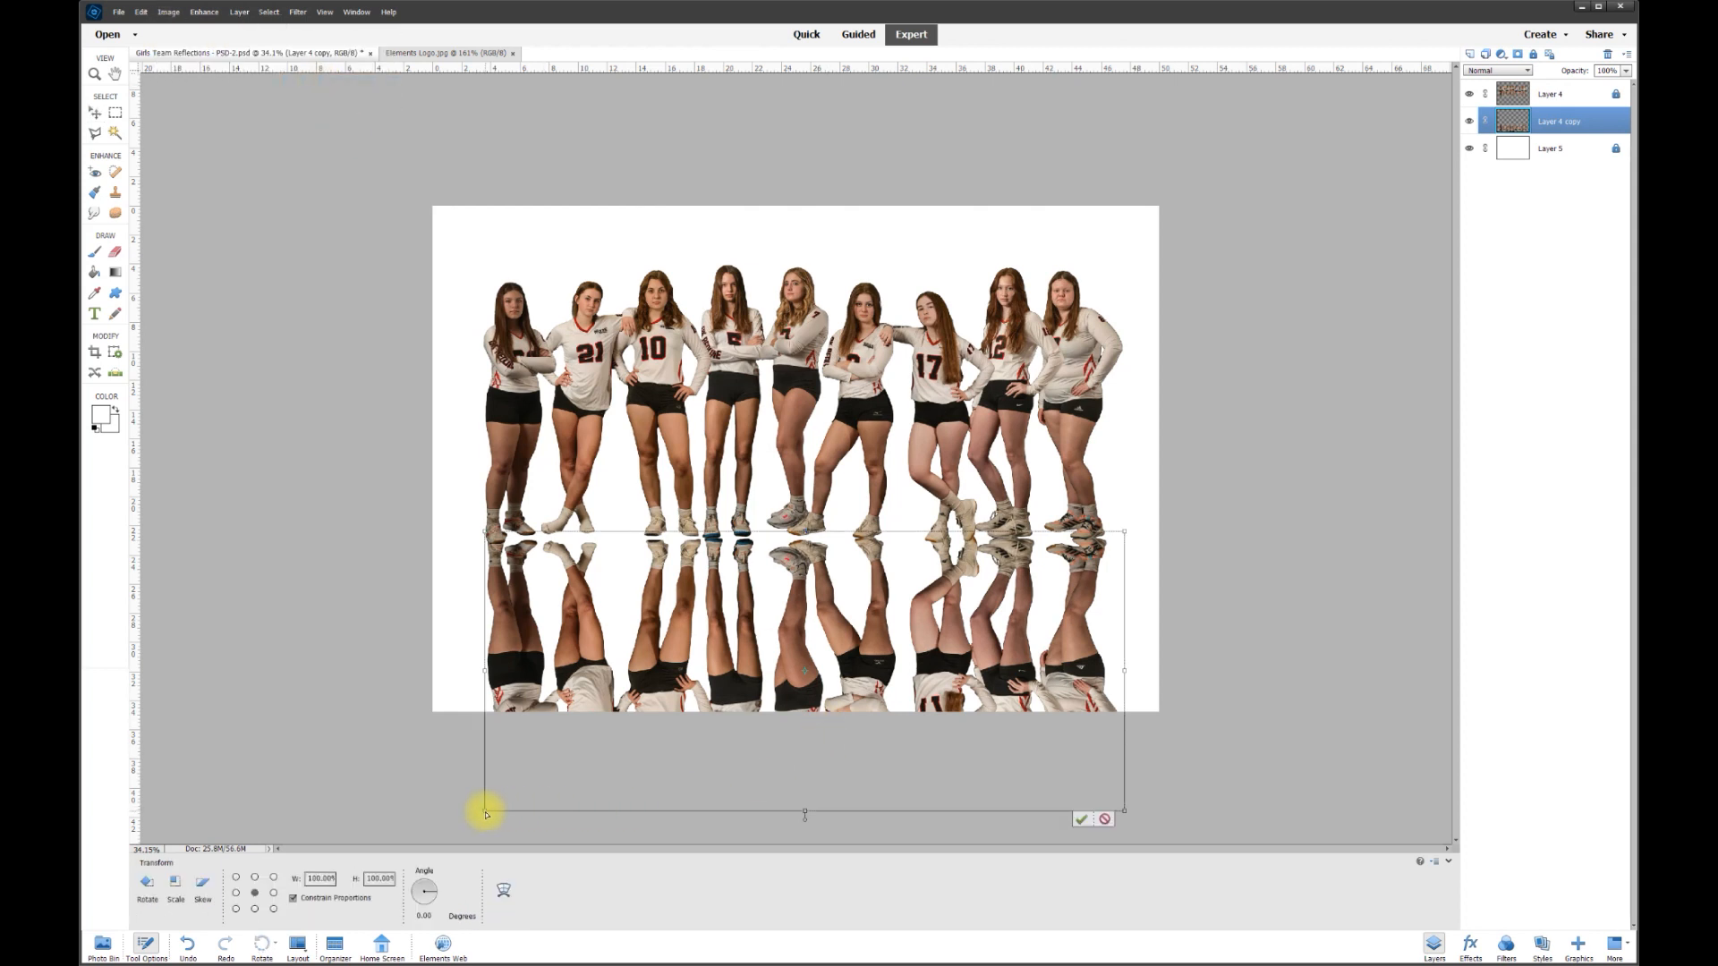
{"action": "left_click_drag", "start_coordinate": [486, 814], "coordinate": [340, 750]}
{"action": "left_click_drag", "start_coordinate": [340, 750], "coordinate": [307, 739]}
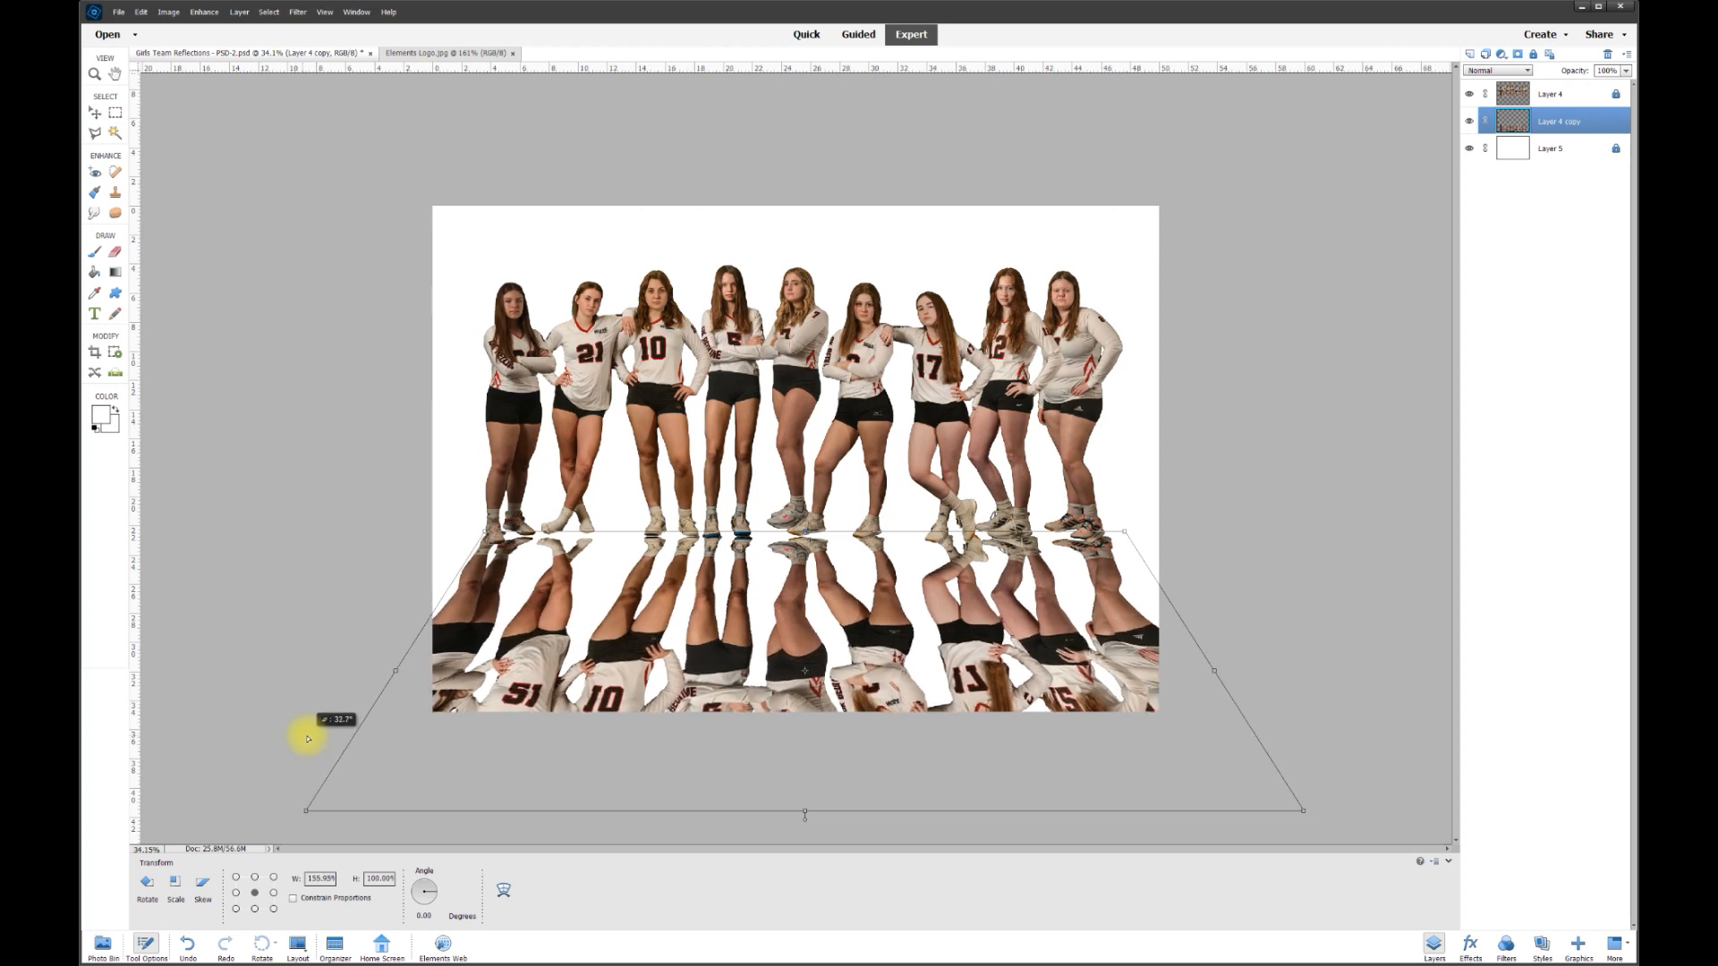
{"action": "left_click_drag", "start_coordinate": [309, 739], "coordinate": [309, 739]}
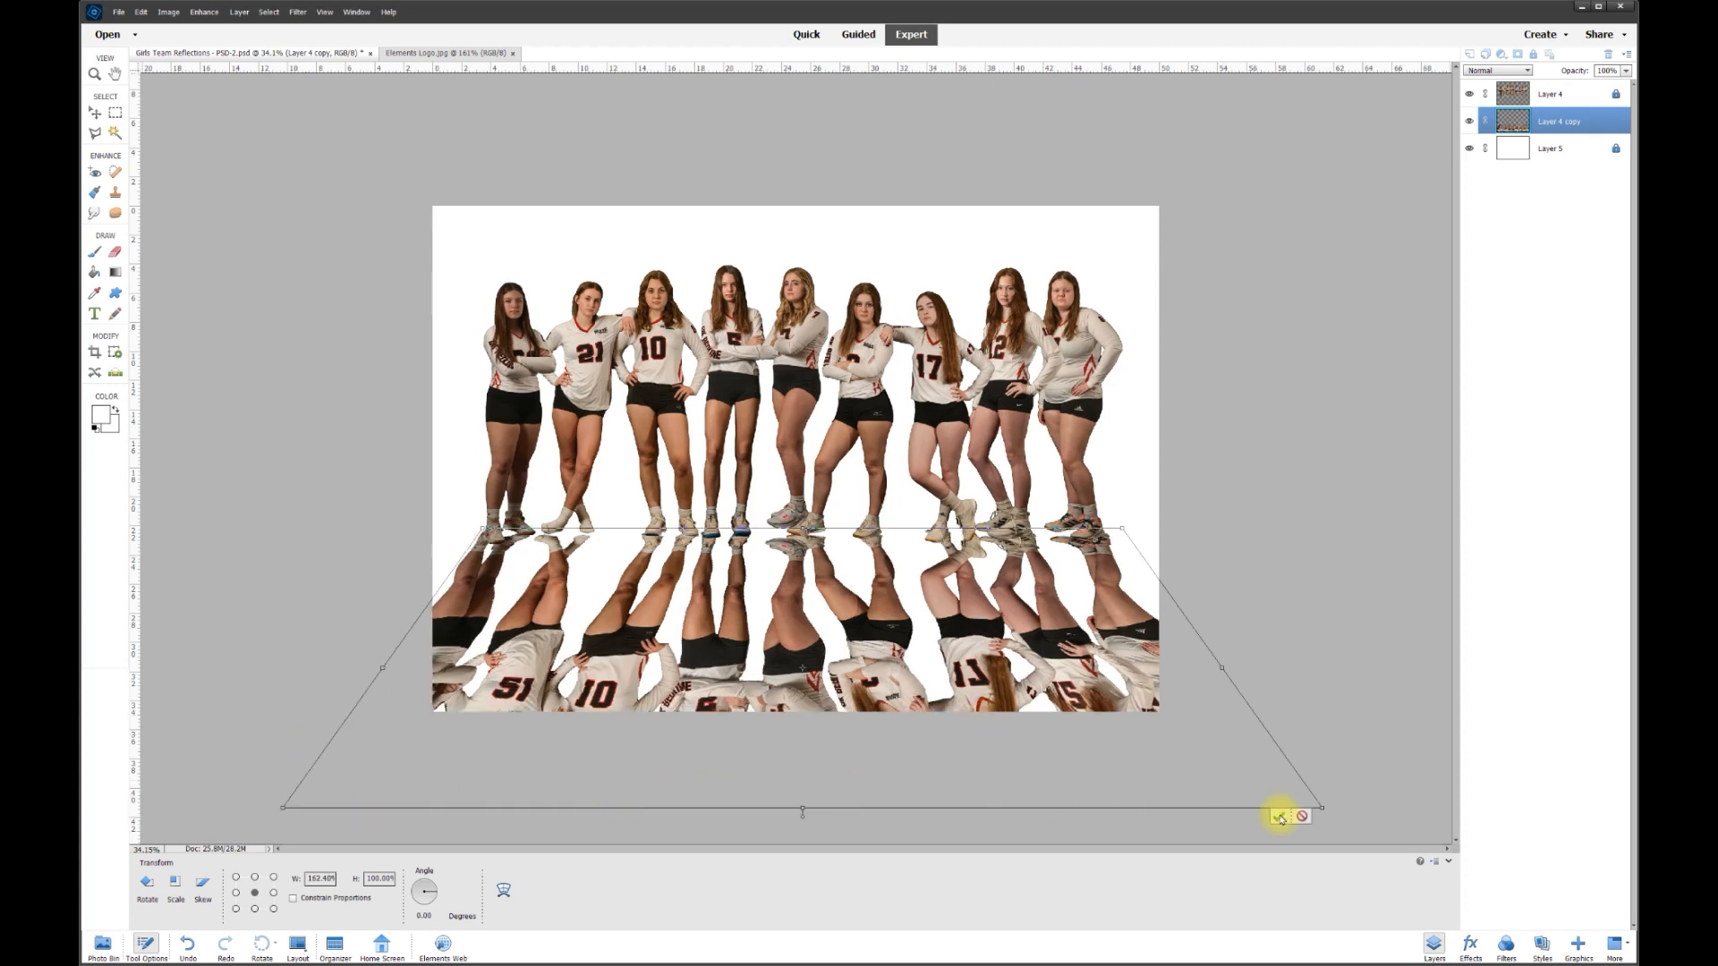
{"action": "left_click", "coordinate": [1279, 816]}
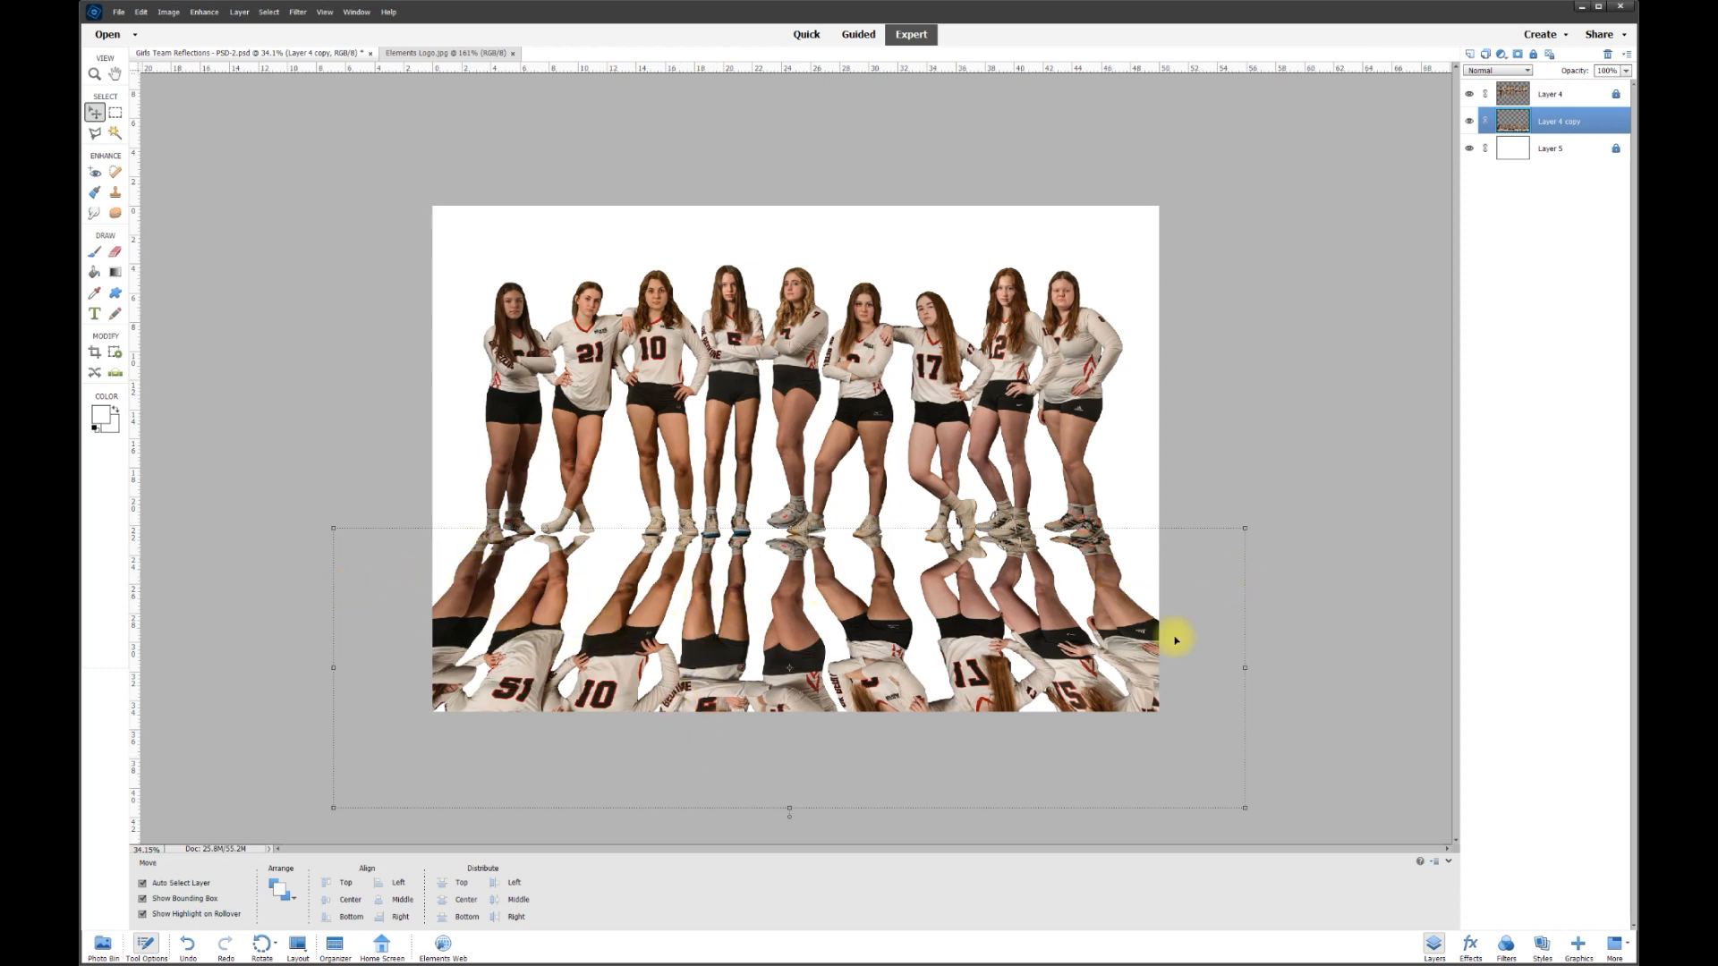
{"action": "left_click_drag", "start_coordinate": [790, 809], "coordinate": [790, 756]}
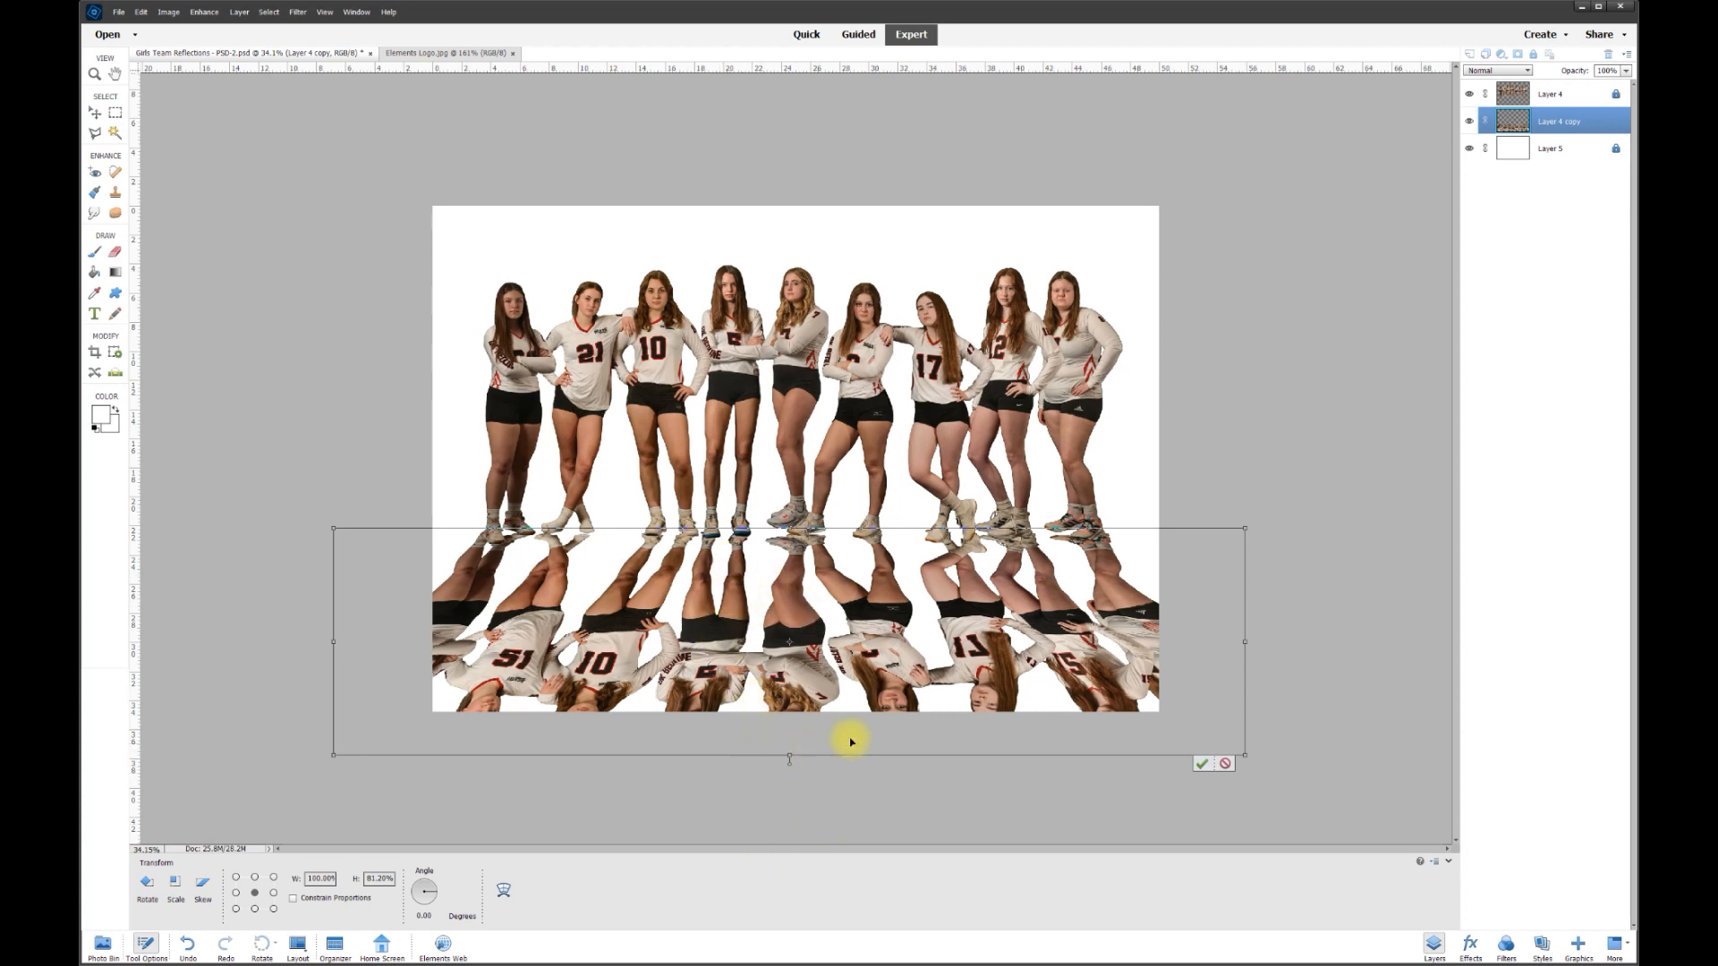
{"action": "left_click", "coordinate": [1199, 767]}
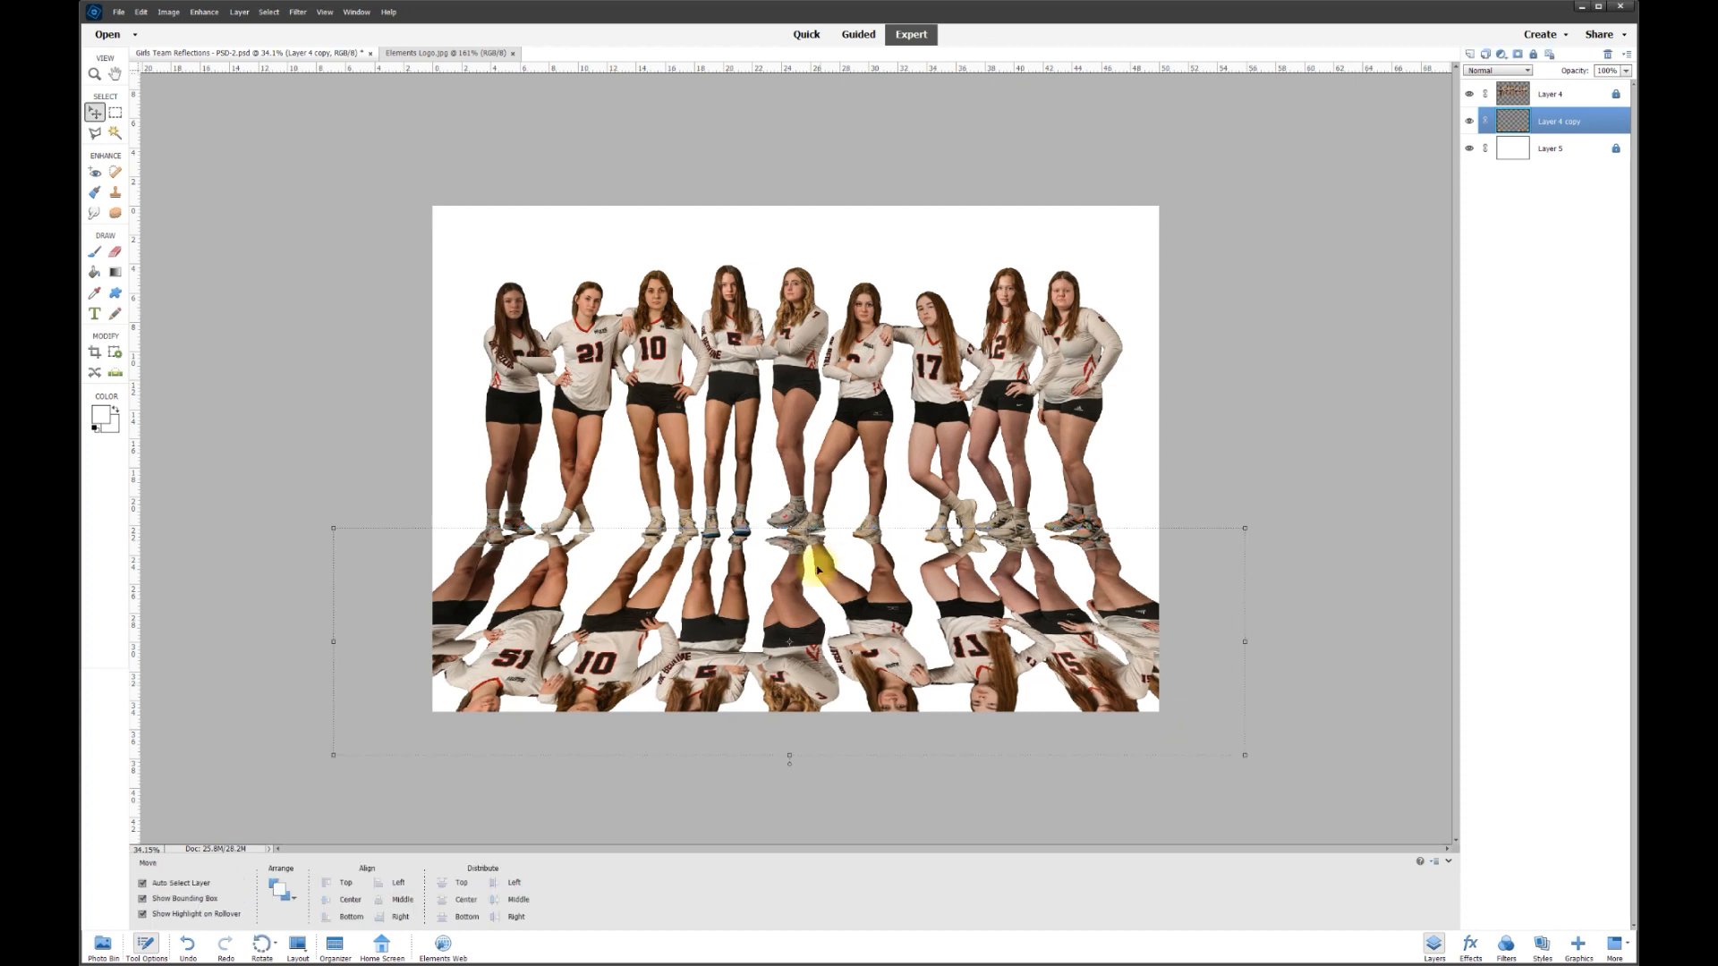
- Lower the reflection, rotate it slightly, and nudge it up until the shoes meet
{"action": "mouse_move", "coordinate": [806, 580]}
{"action": "left_mouse_down"}
{"action": "mouse_move", "coordinate": [825, 582]}
{"action": "mouse_move", "coordinate": [804, 592]}
{"action": "left_mouse_up"}
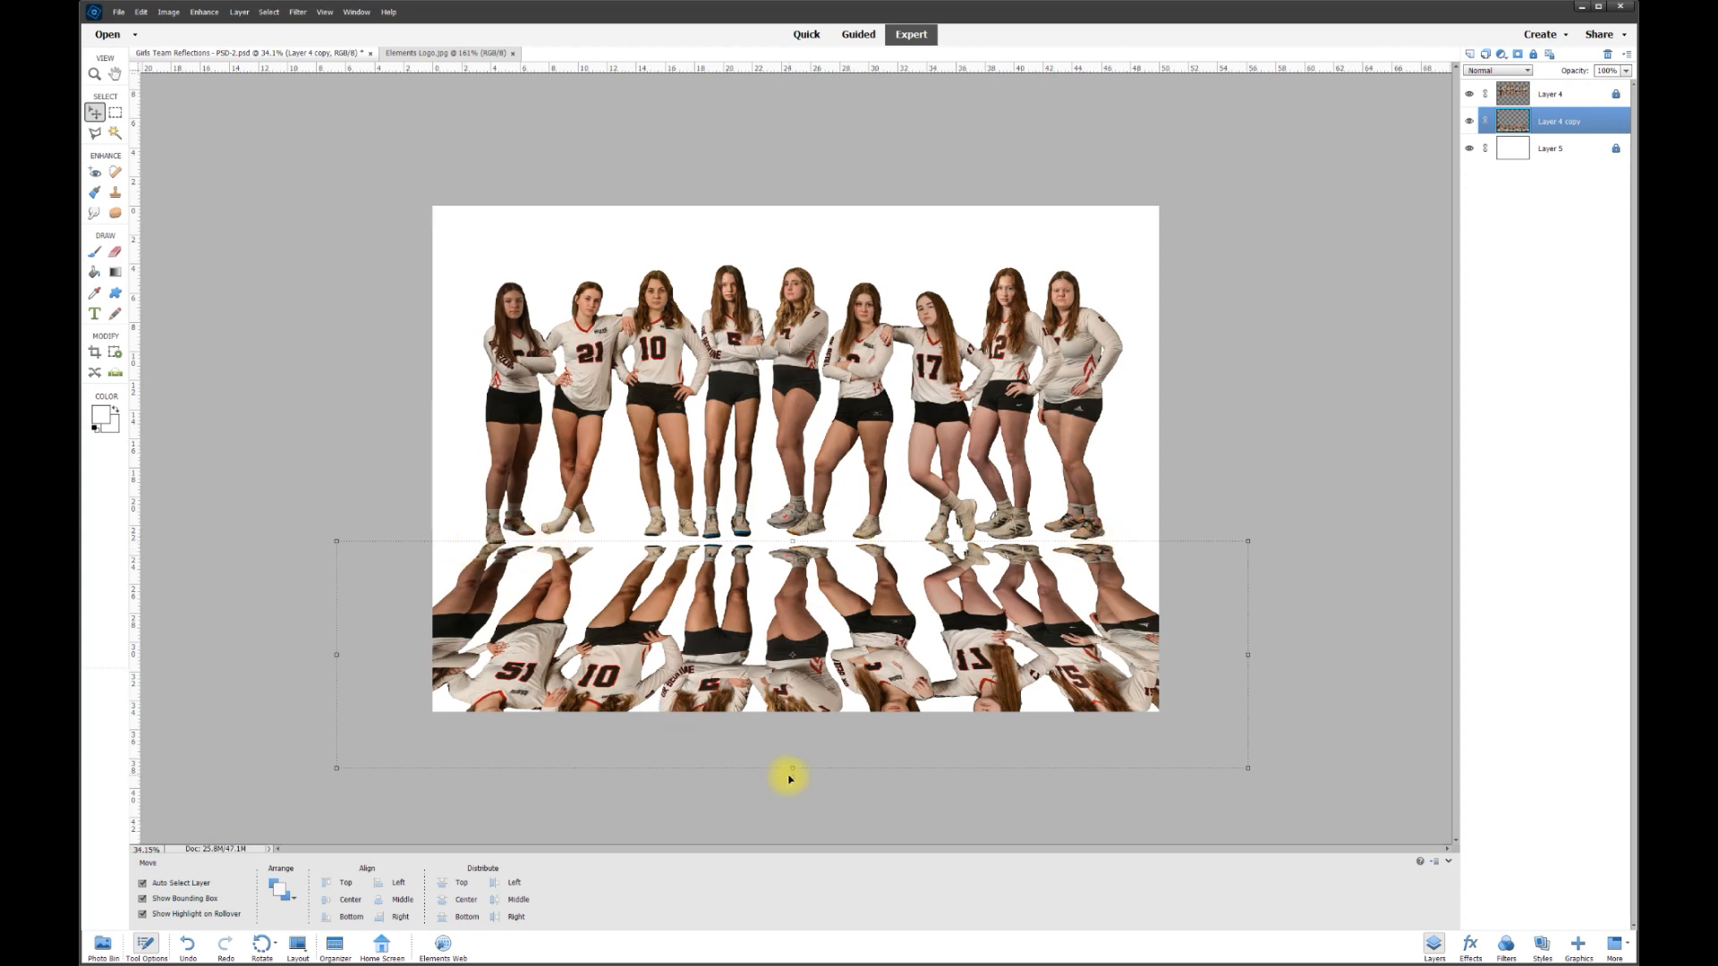
{"action": "mouse_move", "coordinate": [793, 778]}
{"action": "left_mouse_down"}
{"action": "mouse_move", "coordinate": [817, 770]}
{"action": "mouse_move", "coordinate": [793, 768]}
{"action": "left_mouse_up"}
{"action": "left_click", "coordinate": [346, 784]}
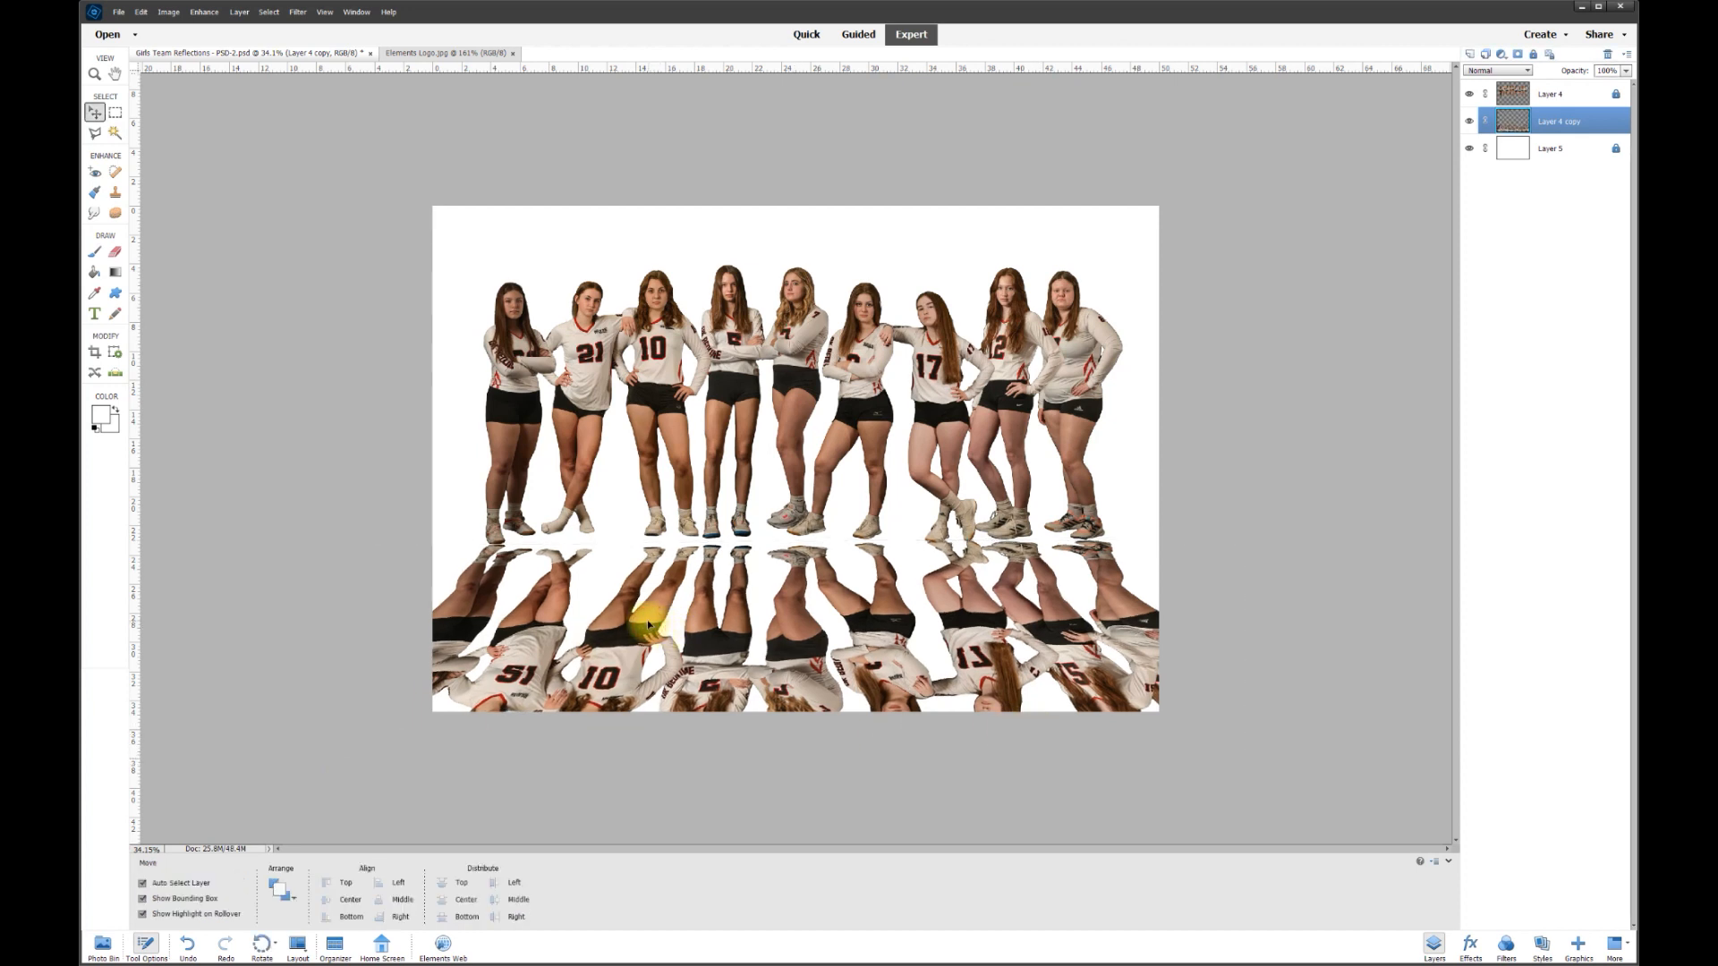
{"action": "left_click_drag", "start_coordinate": [648, 620], "coordinate": [648, 617]}
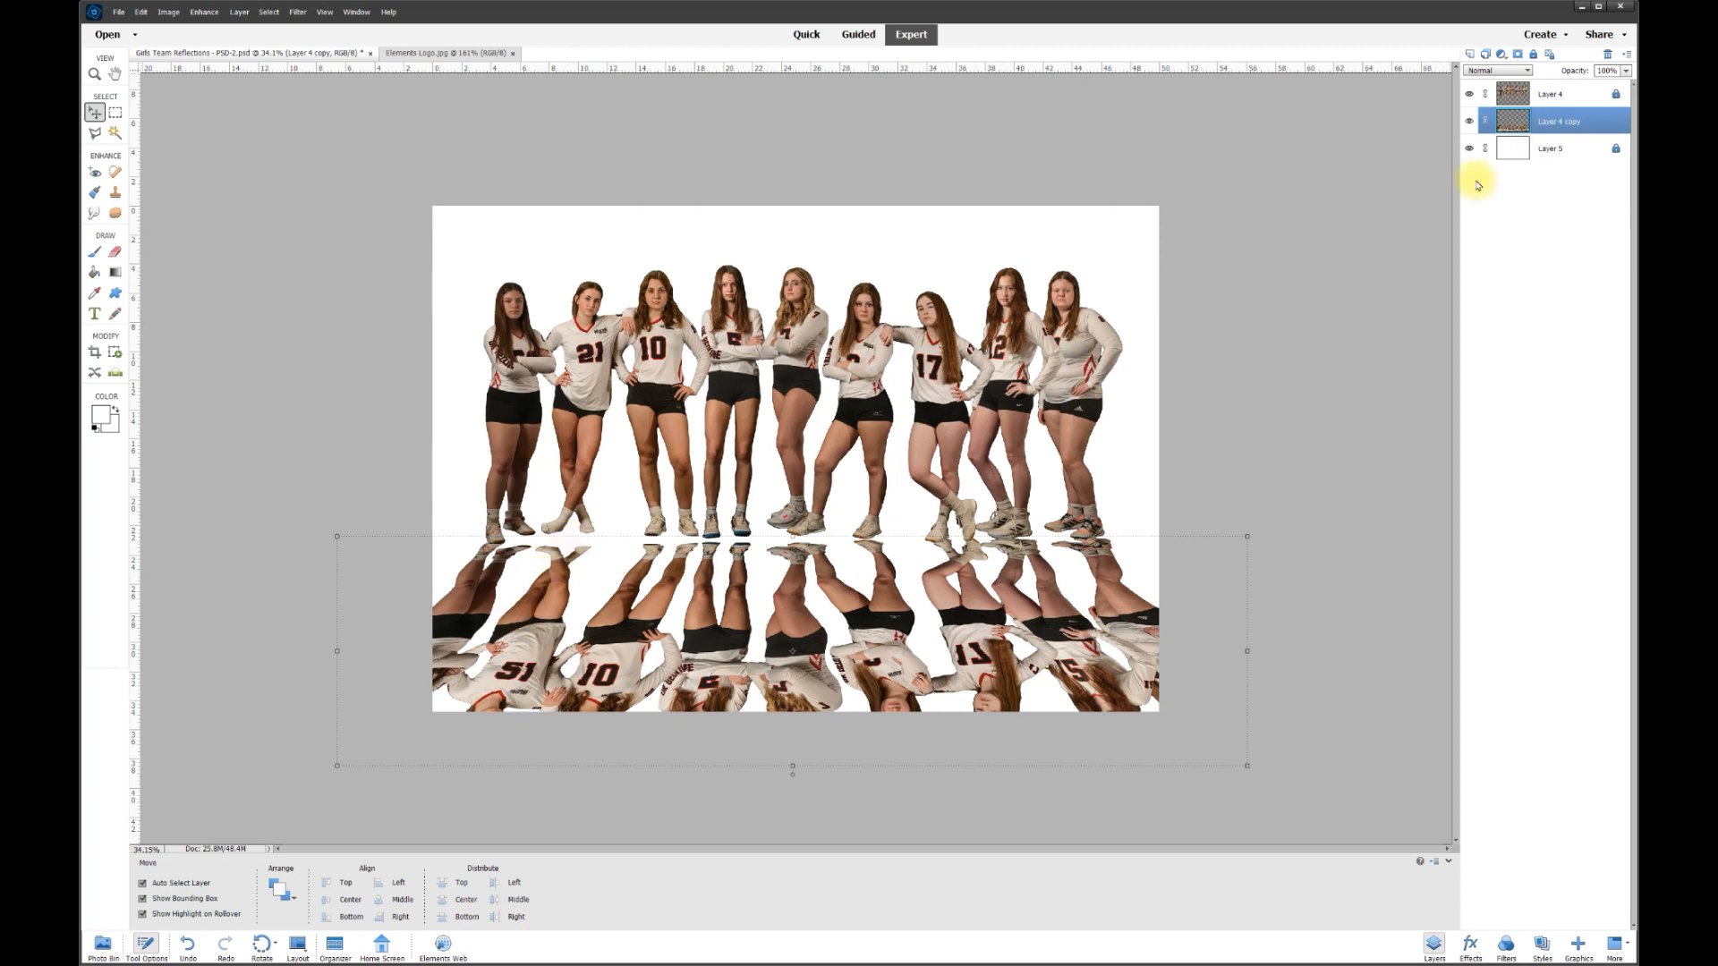
- Lasso the leftmost reflected figure onto its own layer and align it under its player
{"action": "left_click", "coordinate": [95, 133]}
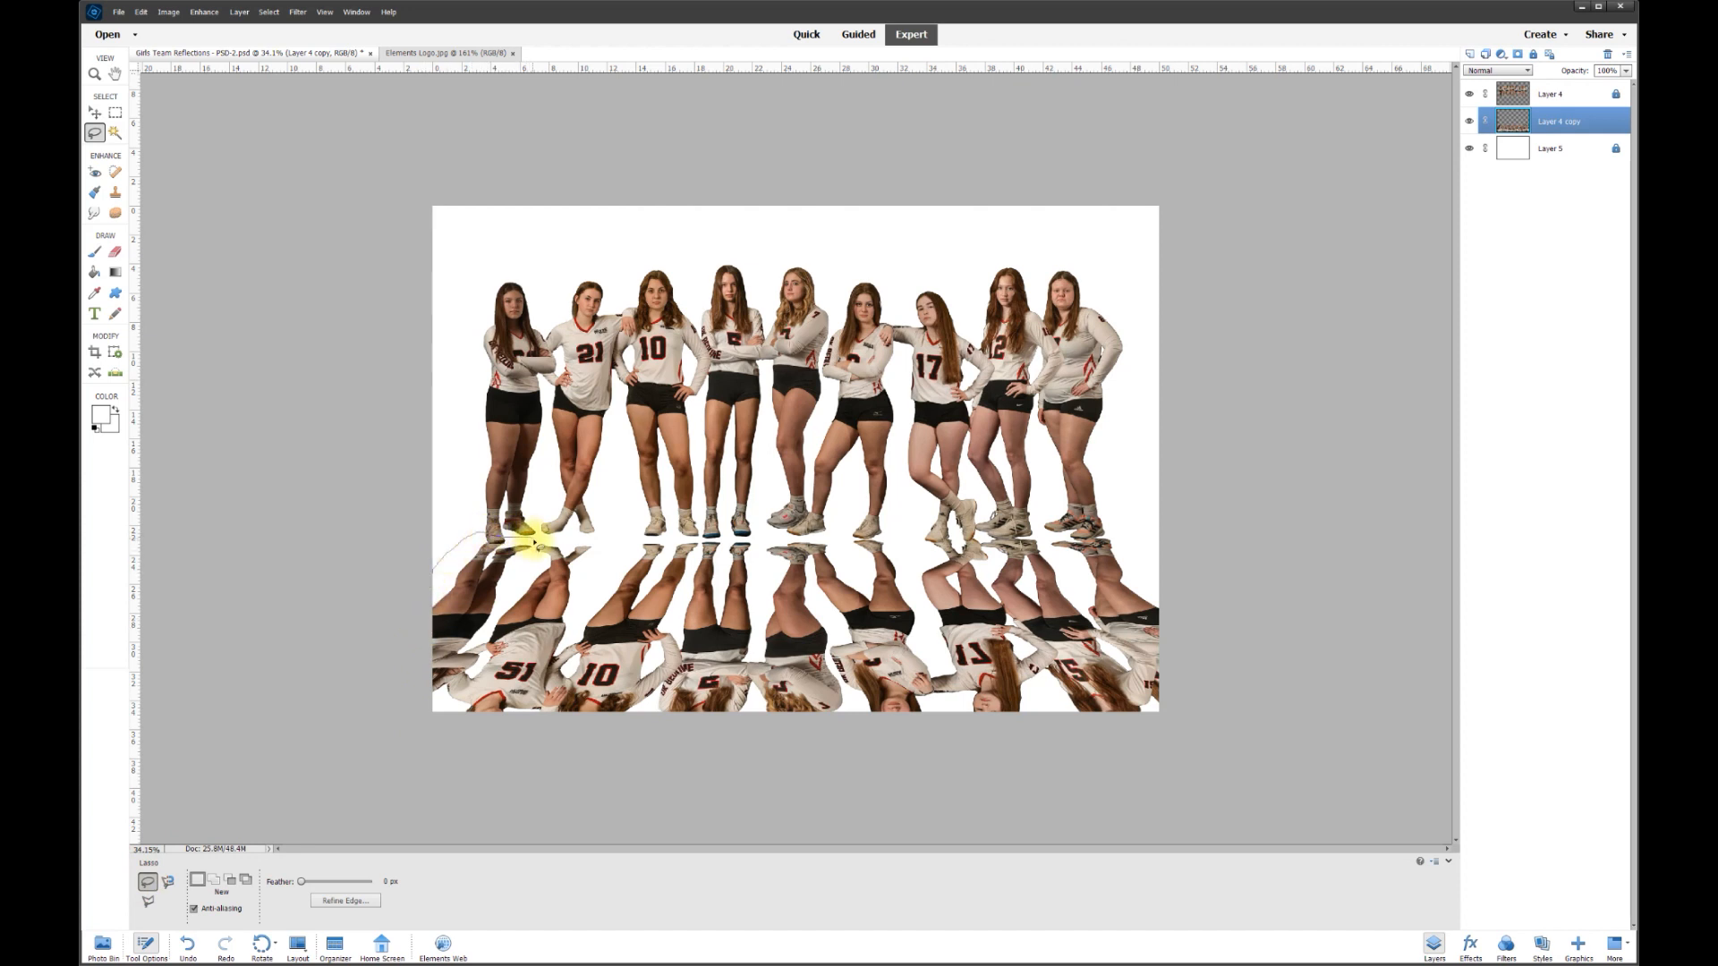
{"action": "left_click_drag", "start_coordinate": [525, 575], "coordinate": [503, 612]}
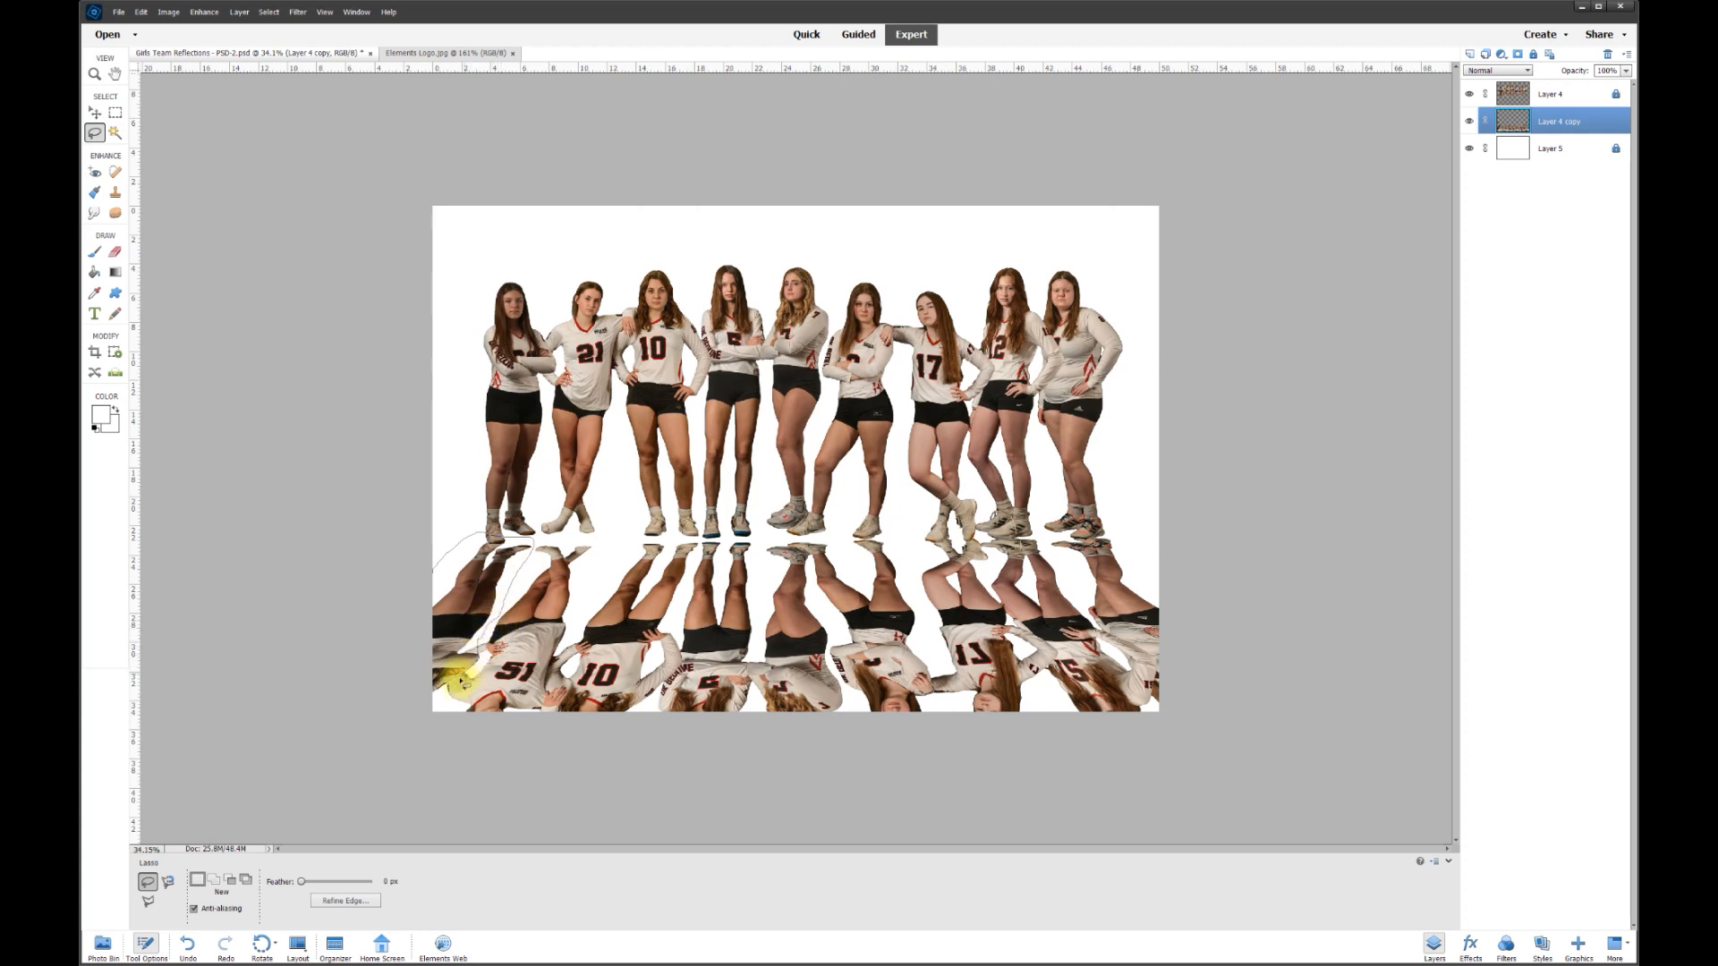
{"action": "mouse_move", "coordinate": [435, 709]}
{"action": "left_mouse_down"}
{"action": "mouse_move", "coordinate": [385, 761]}
{"action": "mouse_move", "coordinate": [302, 708]}
{"action": "mouse_move", "coordinate": [333, 614]}
{"action": "mouse_move", "coordinate": [470, 580]}
{"action": "left_mouse_up"}
{"action": "right_click", "coordinate": [473, 581]}
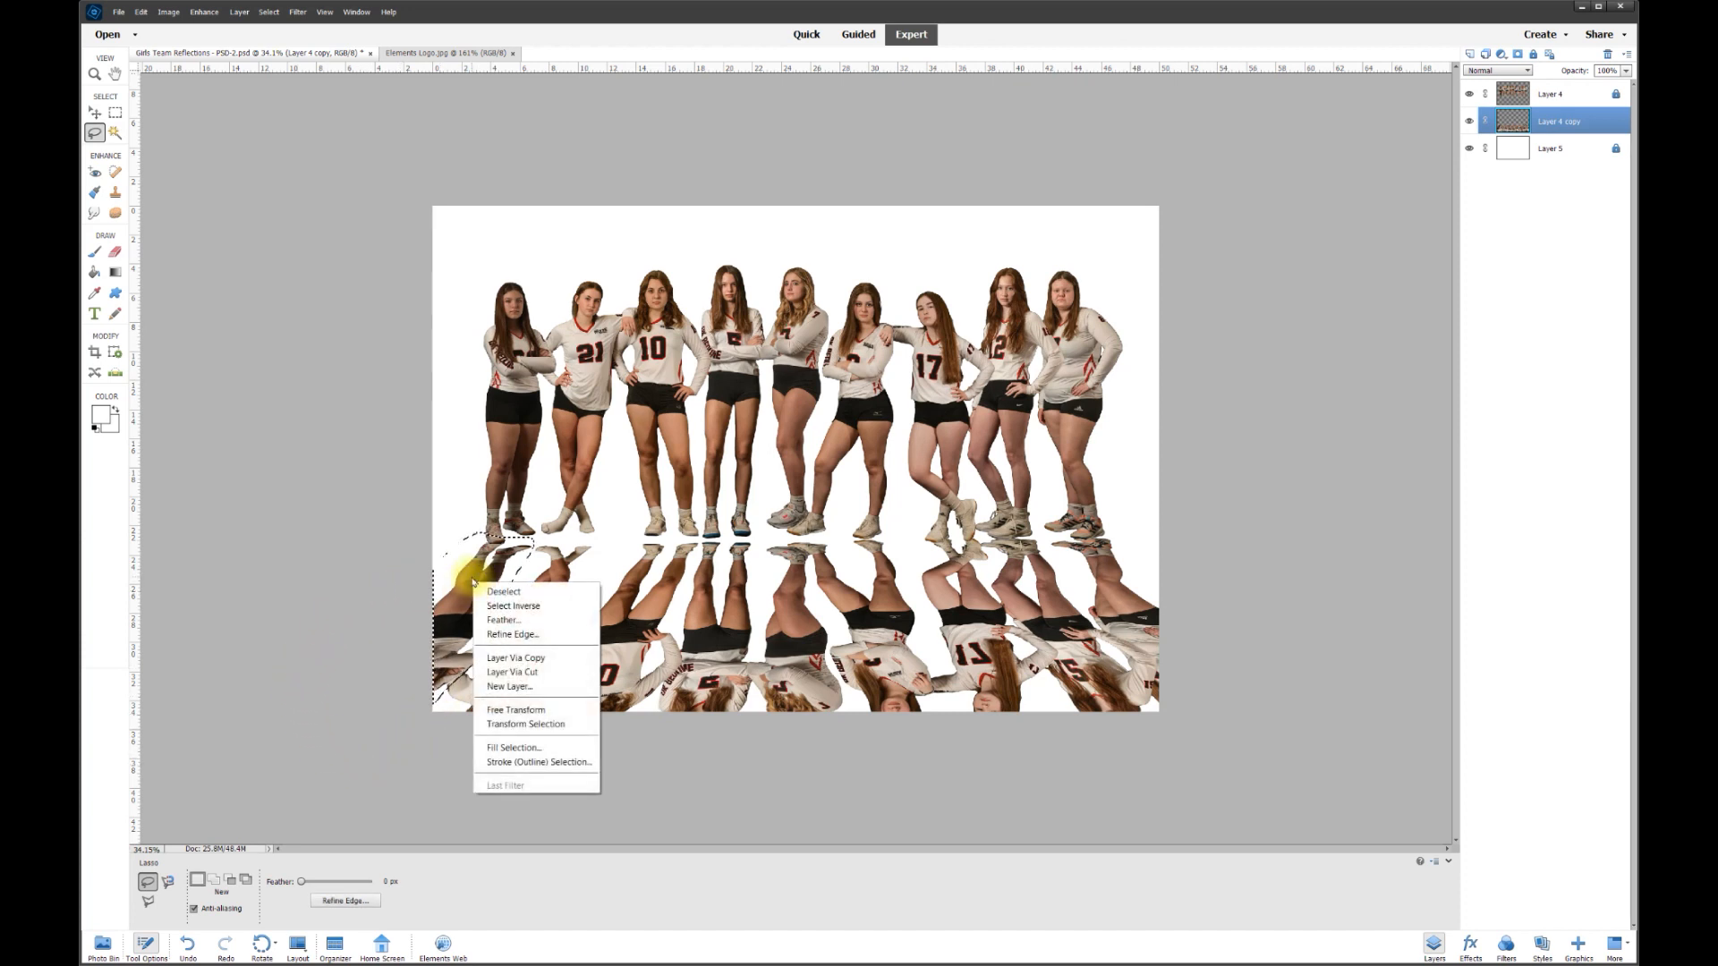
{"action": "left_click", "coordinate": [509, 658]}
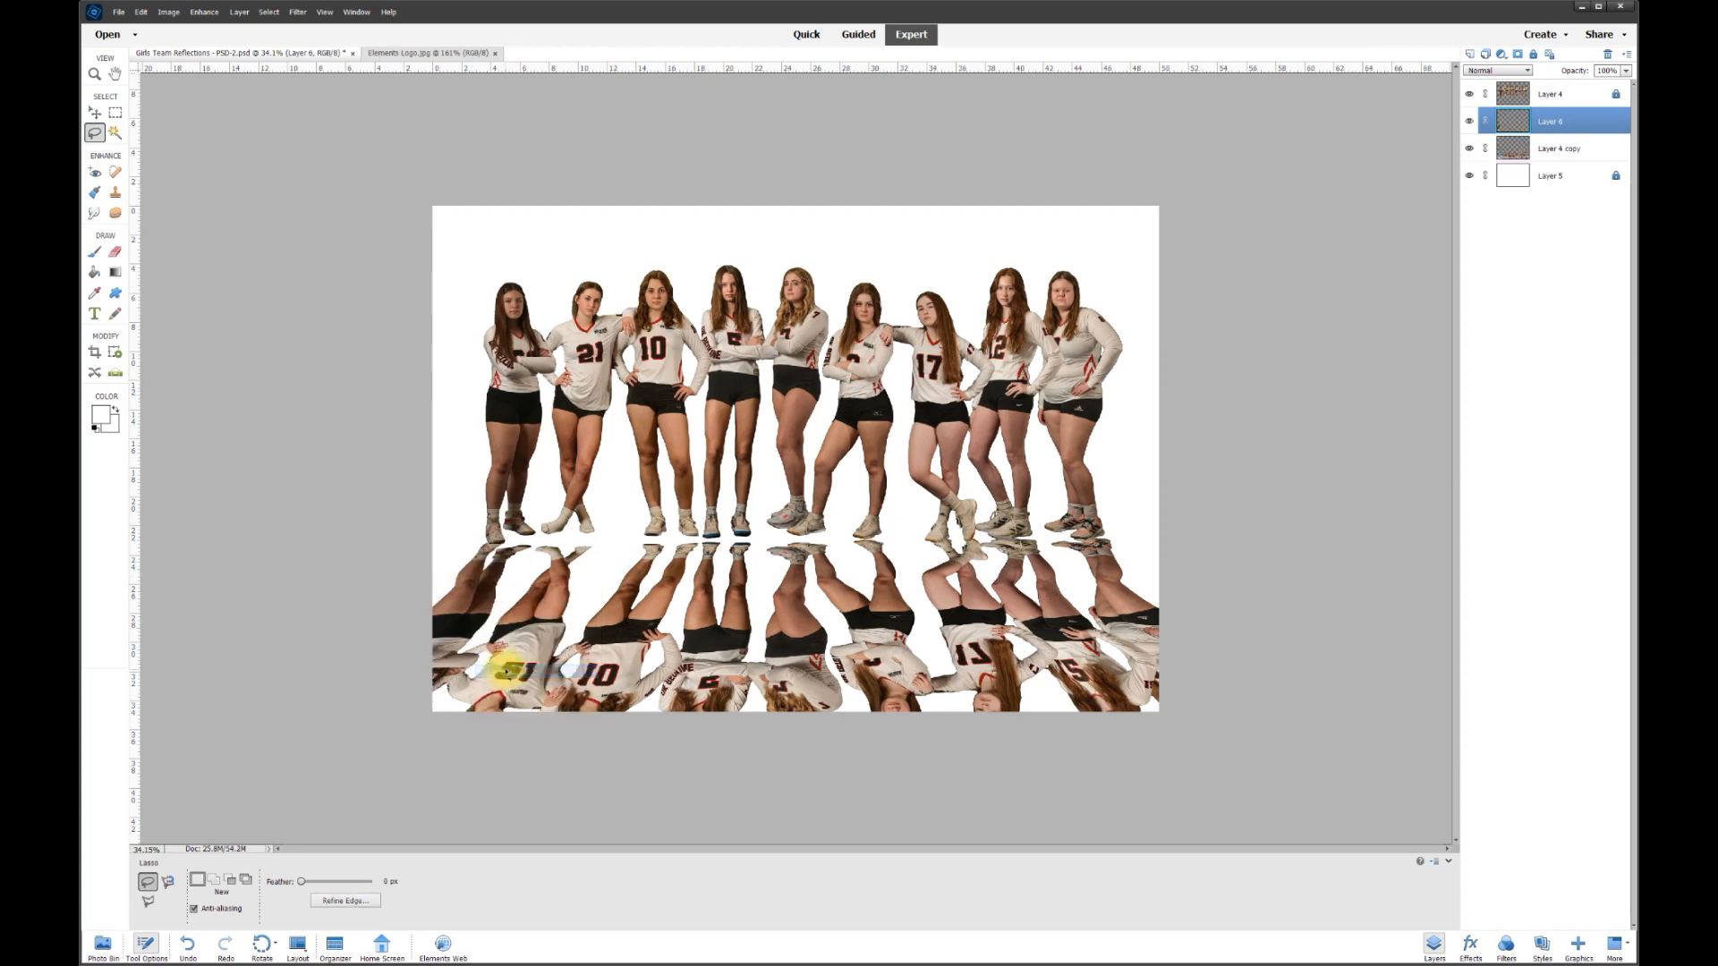
{"action": "left_click", "coordinate": [96, 113]}
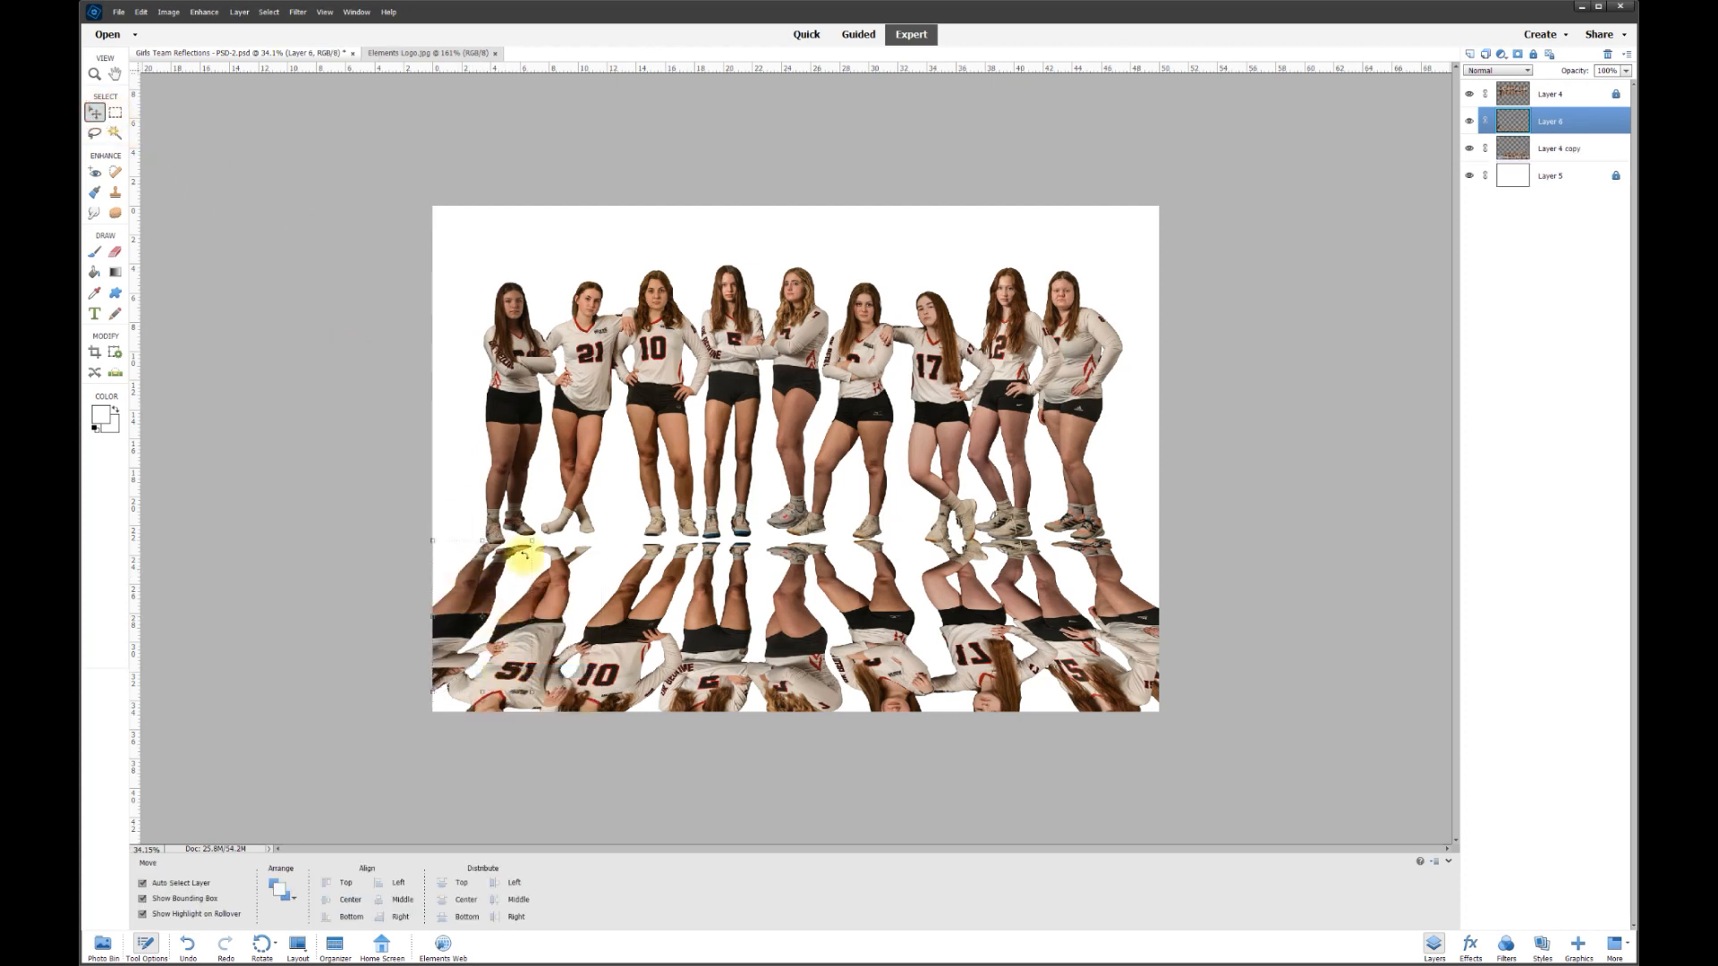
{"action": "mouse_move", "coordinate": [460, 614]}
{"action": "left_mouse_down"}
{"action": "mouse_move", "coordinate": [465, 567]}
{"action": "mouse_move", "coordinate": [629, 445]}
{"action": "mouse_move", "coordinate": [646, 573]}
{"action": "mouse_move", "coordinate": [512, 564]}
{"action": "mouse_move", "coordinate": [466, 655]}
{"action": "mouse_move", "coordinate": [443, 582]}
{"action": "mouse_move", "coordinate": [441, 624]}
{"action": "mouse_move", "coordinate": [455, 590]}
{"action": "left_mouse_up"}
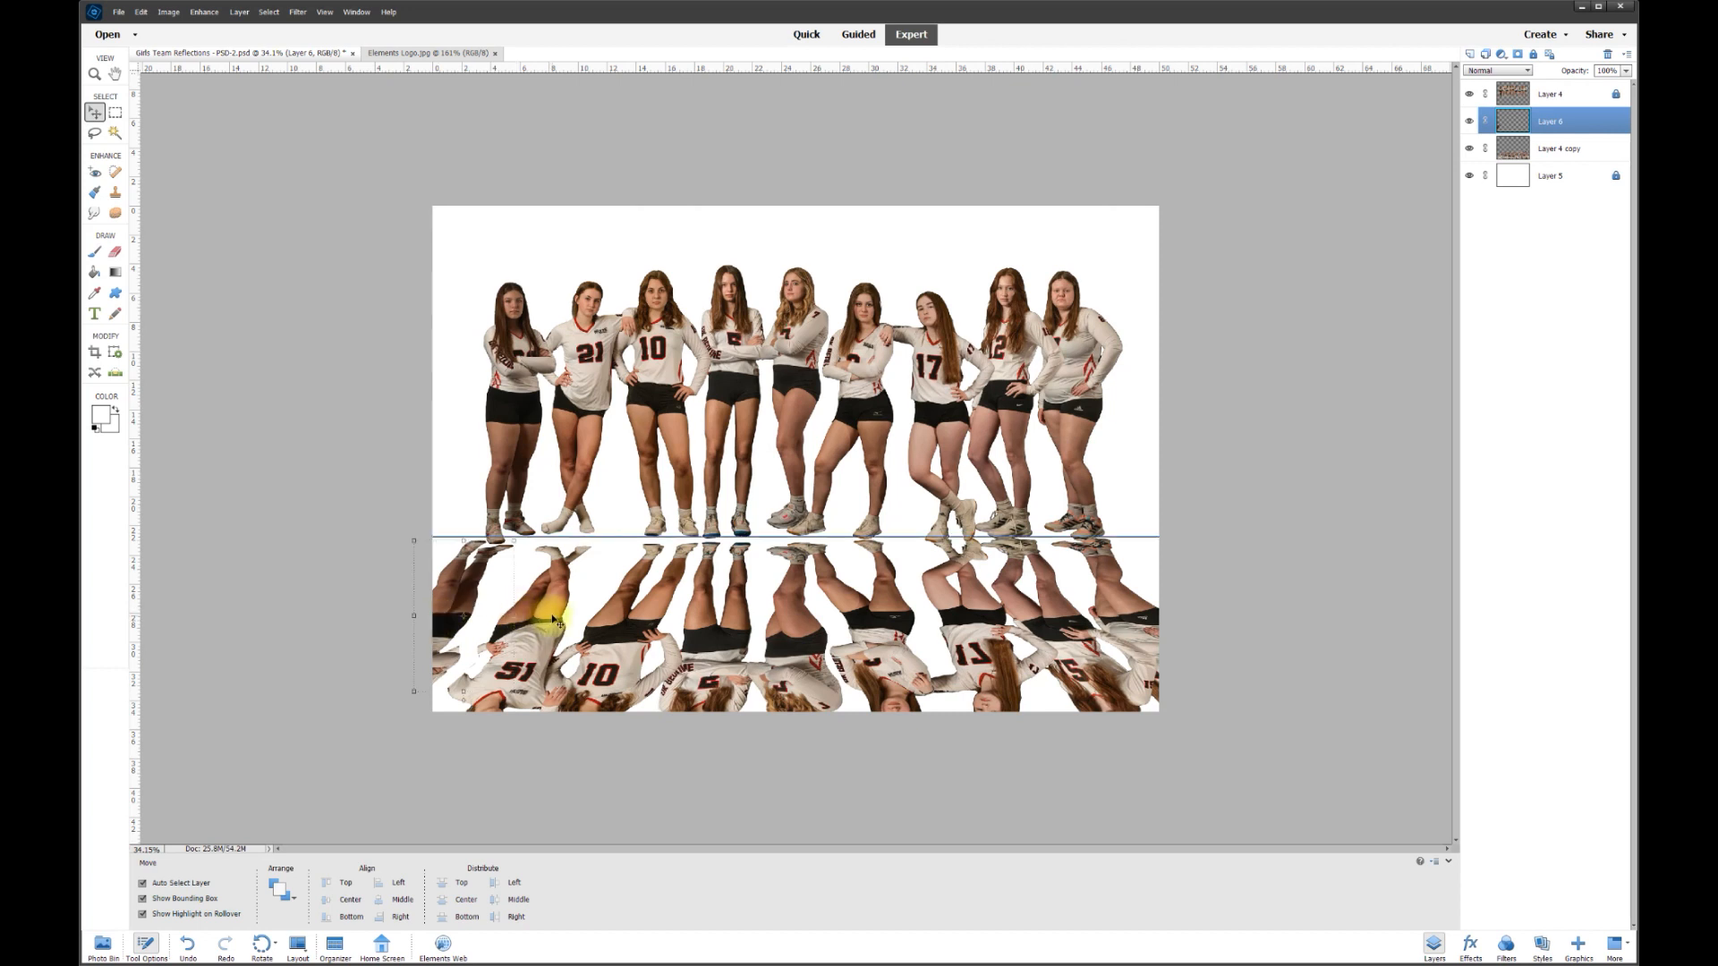
- Cut the second reflected figure onto its own layer and line up both pieces
{"action": "left_click", "coordinate": [543, 649]}
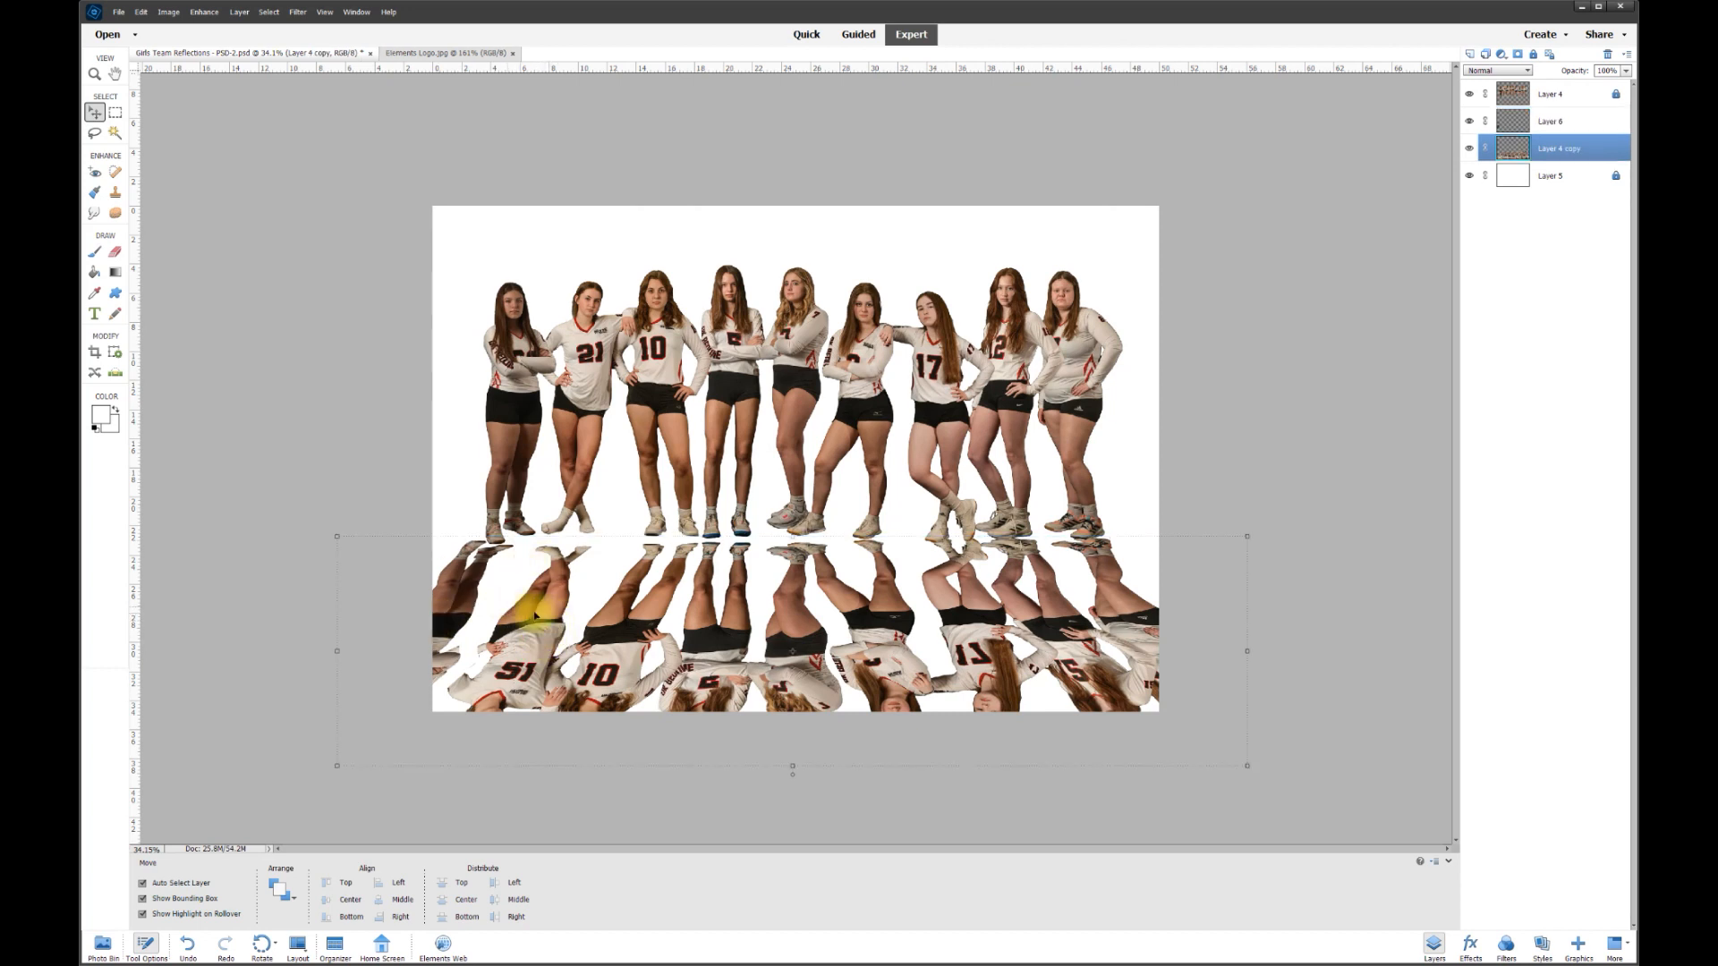
{"action": "left_click", "coordinate": [94, 134]}
{"action": "mouse_move", "coordinate": [460, 576]}
{"action": "left_mouse_down"}
{"action": "mouse_move", "coordinate": [449, 638]}
{"action": "mouse_move", "coordinate": [521, 542]}
{"action": "left_mouse_up"}
{"action": "left_click_drag", "start_coordinate": [610, 580], "coordinate": [579, 628]}
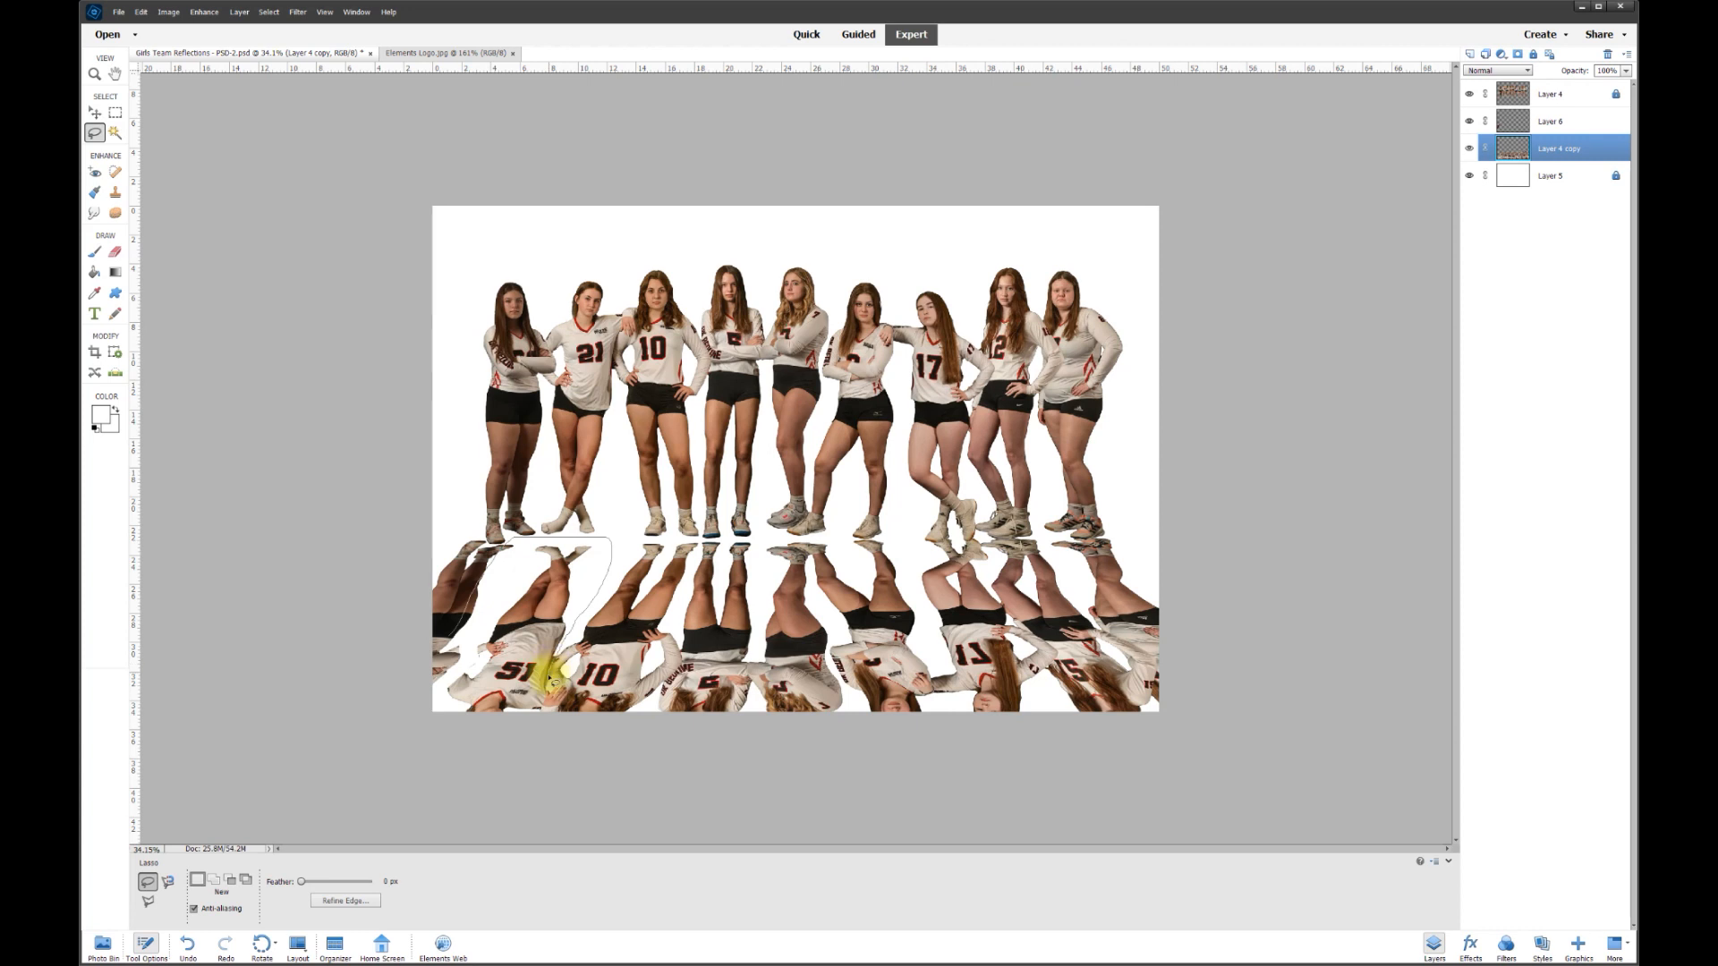
{"action": "mouse_move", "coordinate": [535, 730]}
{"action": "left_mouse_down"}
{"action": "mouse_move", "coordinate": [448, 730]}
{"action": "mouse_move", "coordinate": [438, 674]}
{"action": "mouse_move", "coordinate": [465, 613]}
{"action": "left_mouse_up"}
{"action": "right_click", "coordinate": [538, 603]}
{"action": "left_click", "coordinate": [611, 684]}
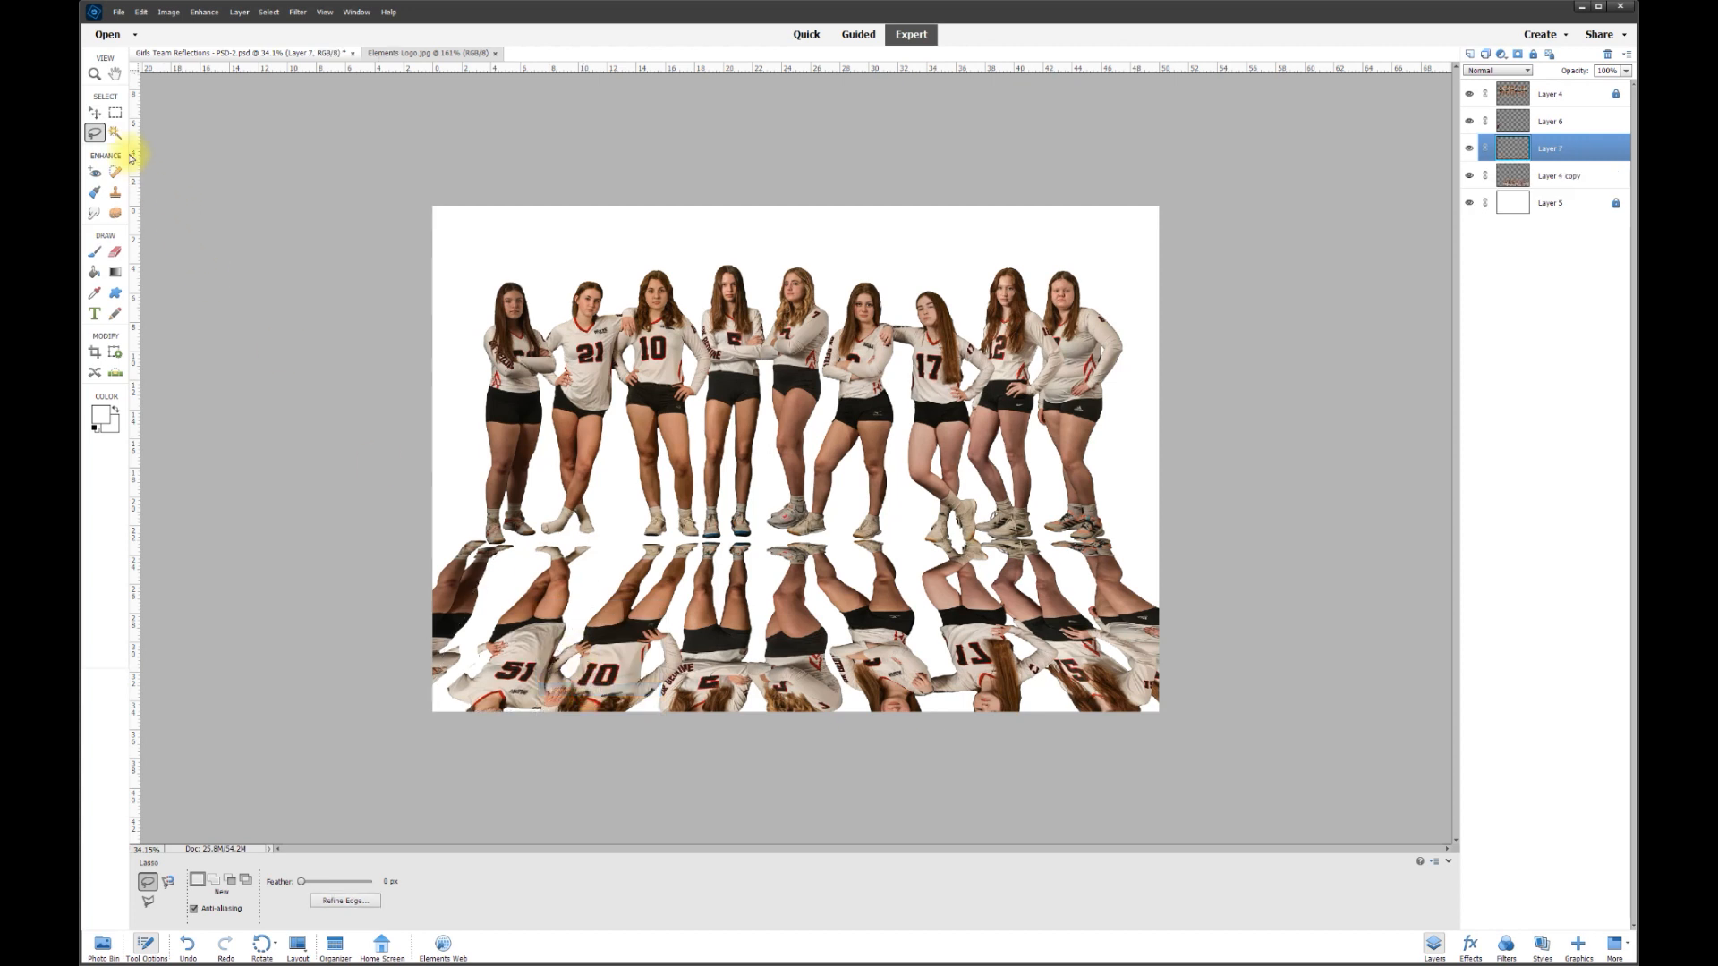
{"action": "left_click", "coordinate": [95, 113]}
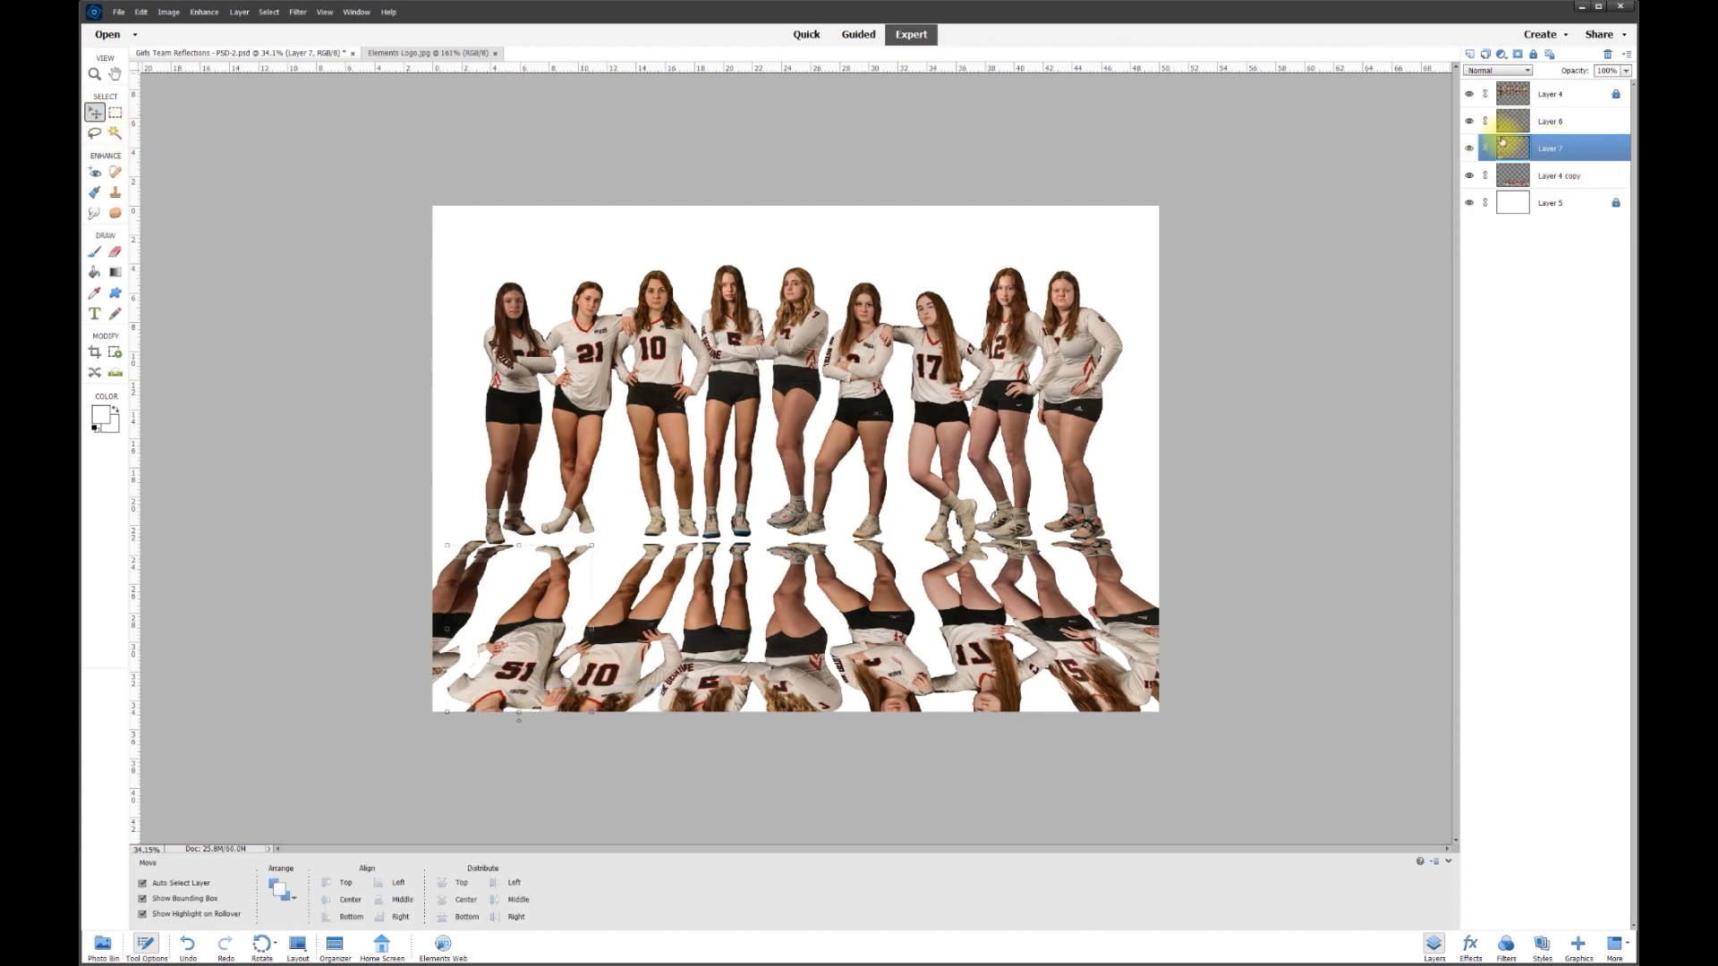
{"action": "mouse_move", "coordinate": [516, 676]}
{"action": "left_mouse_down"}
{"action": "mouse_move", "coordinate": [564, 575]}
{"action": "mouse_move", "coordinate": [526, 714]}
{"action": "mouse_move", "coordinate": [511, 674]}
{"action": "left_mouse_up"}
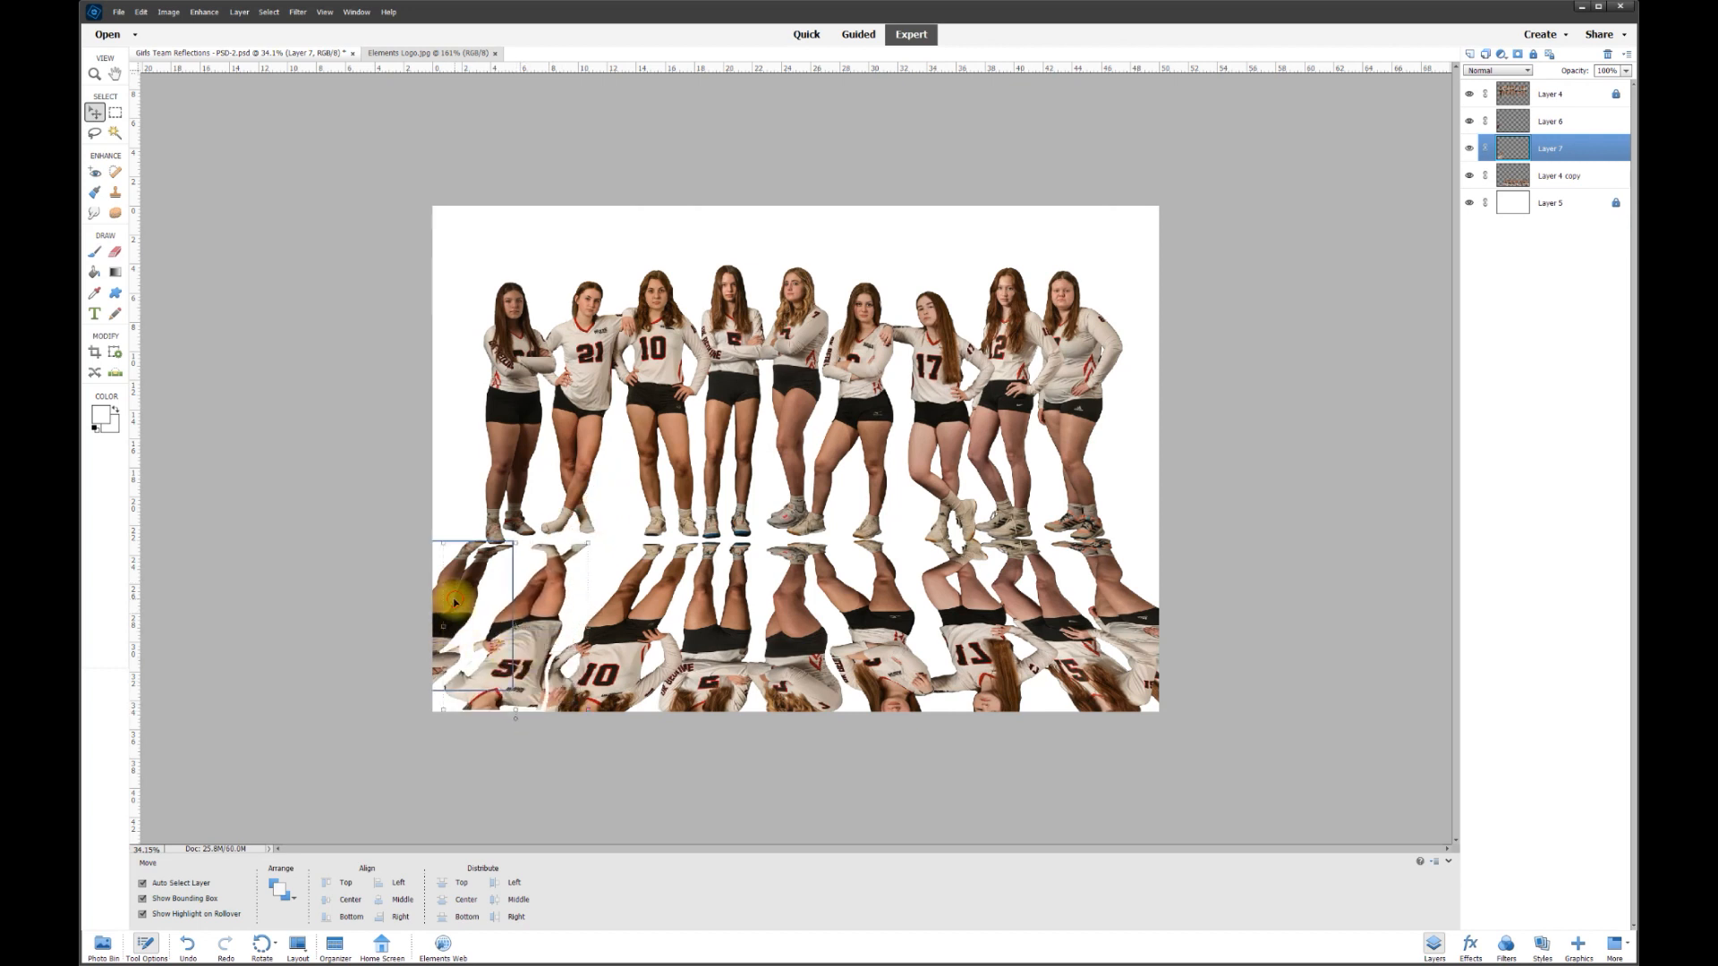
{"action": "left_click", "coordinate": [461, 564]}
{"action": "left_click_drag", "start_coordinate": [552, 607], "coordinate": [526, 601]}
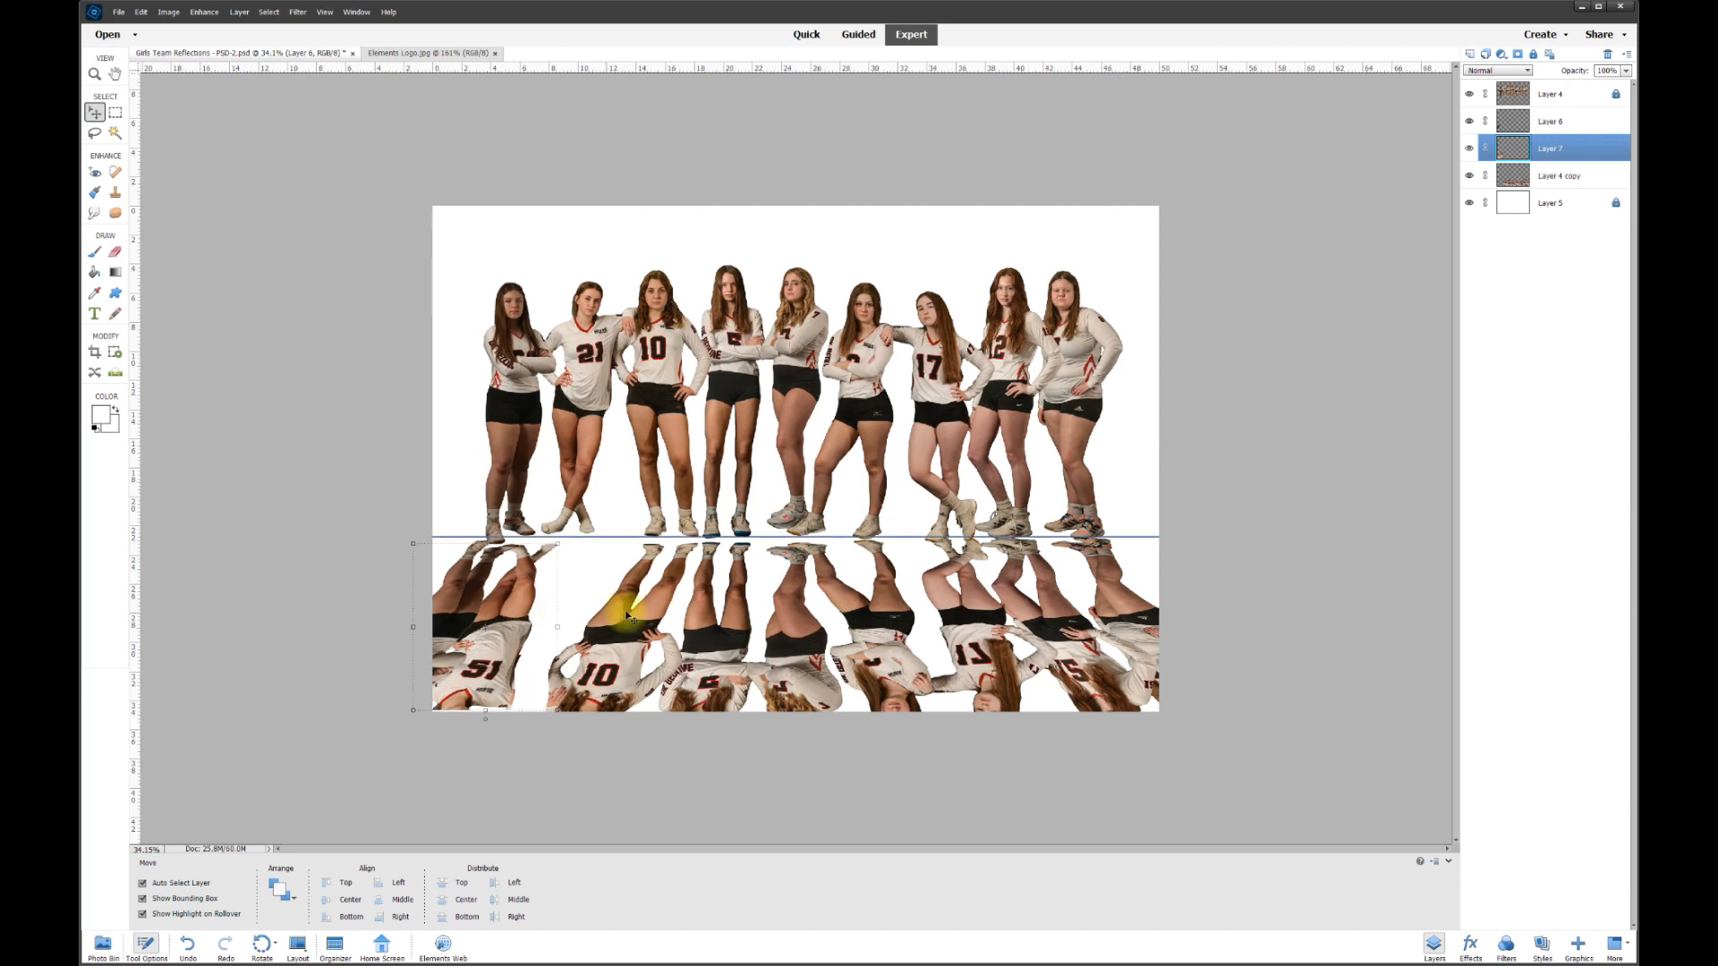
- Cut the third and fourth reflected figures onto their own layers with Layer via Cut
{"action": "left_click", "coordinate": [636, 632]}
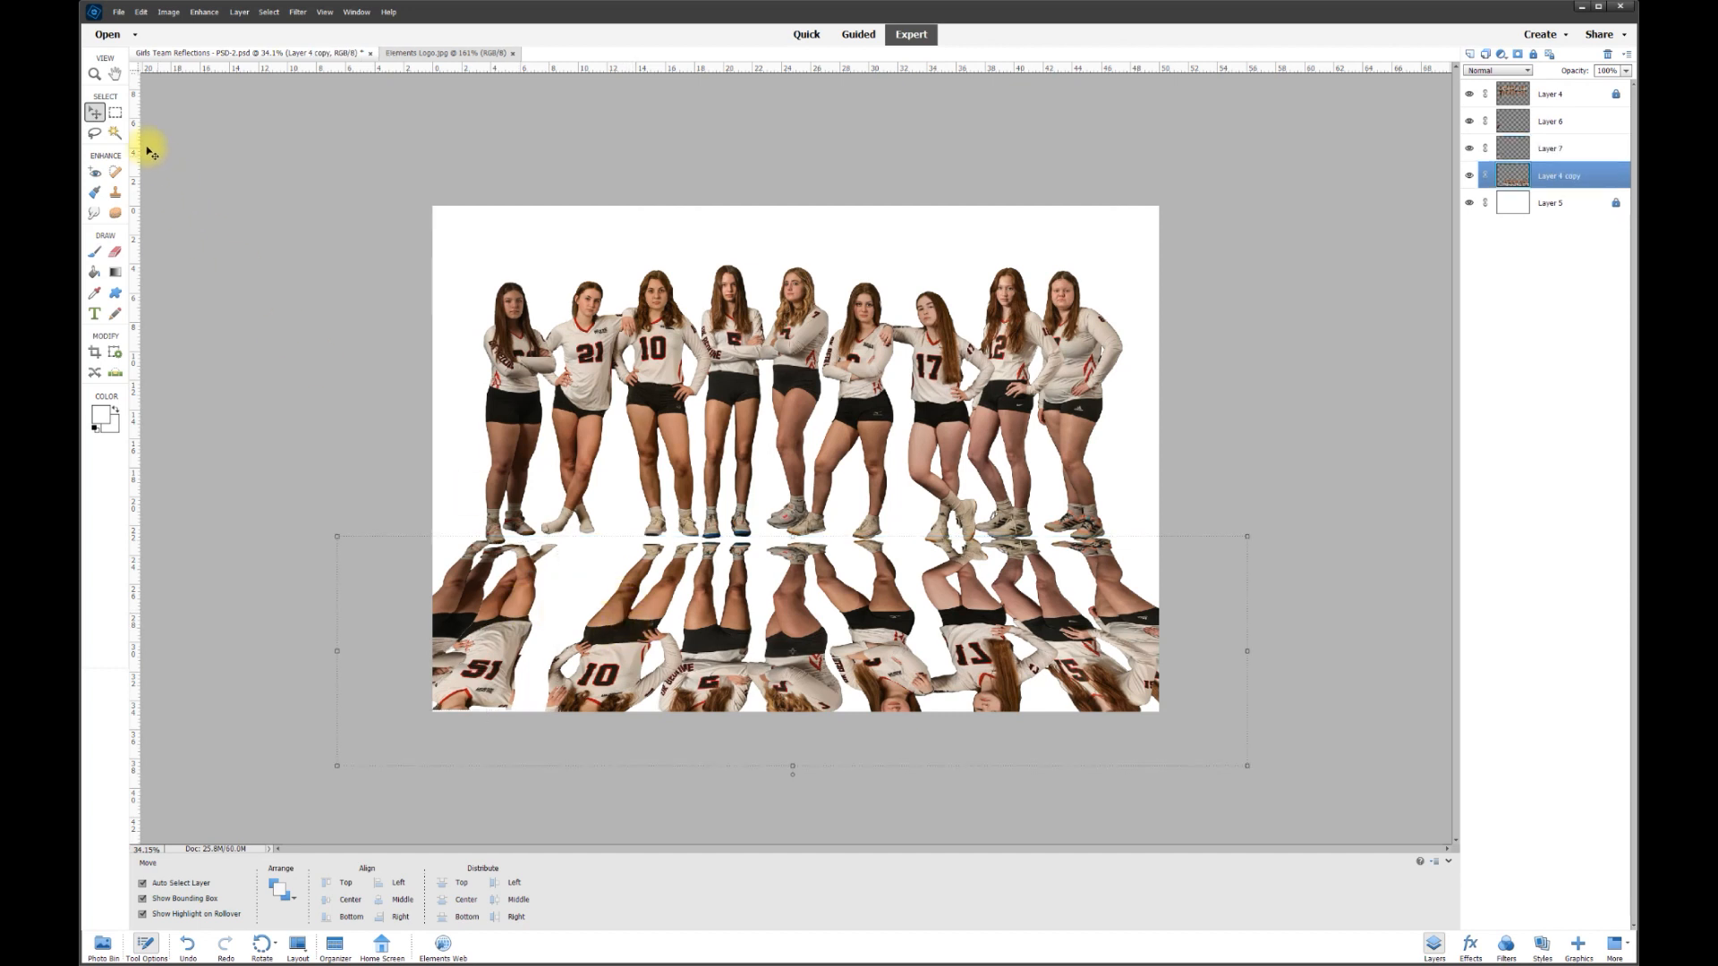
{"action": "left_click", "coordinate": [96, 135]}
{"action": "mouse_move", "coordinate": [549, 607]}
{"action": "left_mouse_down"}
{"action": "mouse_move", "coordinate": [624, 537]}
{"action": "mouse_move", "coordinate": [689, 542]}
{"action": "mouse_move", "coordinate": [660, 680]}
{"action": "mouse_move", "coordinate": [546, 616]}
{"action": "mouse_move", "coordinate": [553, 595]}
{"action": "mouse_move", "coordinate": [710, 522]}
{"action": "mouse_move", "coordinate": [755, 680]}
{"action": "mouse_move", "coordinate": [646, 618]}
{"action": "left_mouse_up"}
{"action": "right_click", "coordinate": [630, 631]}
{"action": "left_click", "coordinate": [664, 726]}
{"action": "key", "text": "v"}
{"action": "left_click", "coordinate": [714, 619]}
{"action": "key", "text": "l"}
{"action": "right_click", "coordinate": [701, 636]}
{"action": "left_click", "coordinate": [737, 727]}
{"action": "key", "text": "v"}
- Cut the fifth reflected figure onto its own layer and shift it left
{"action": "left_click", "coordinate": [786, 572]}
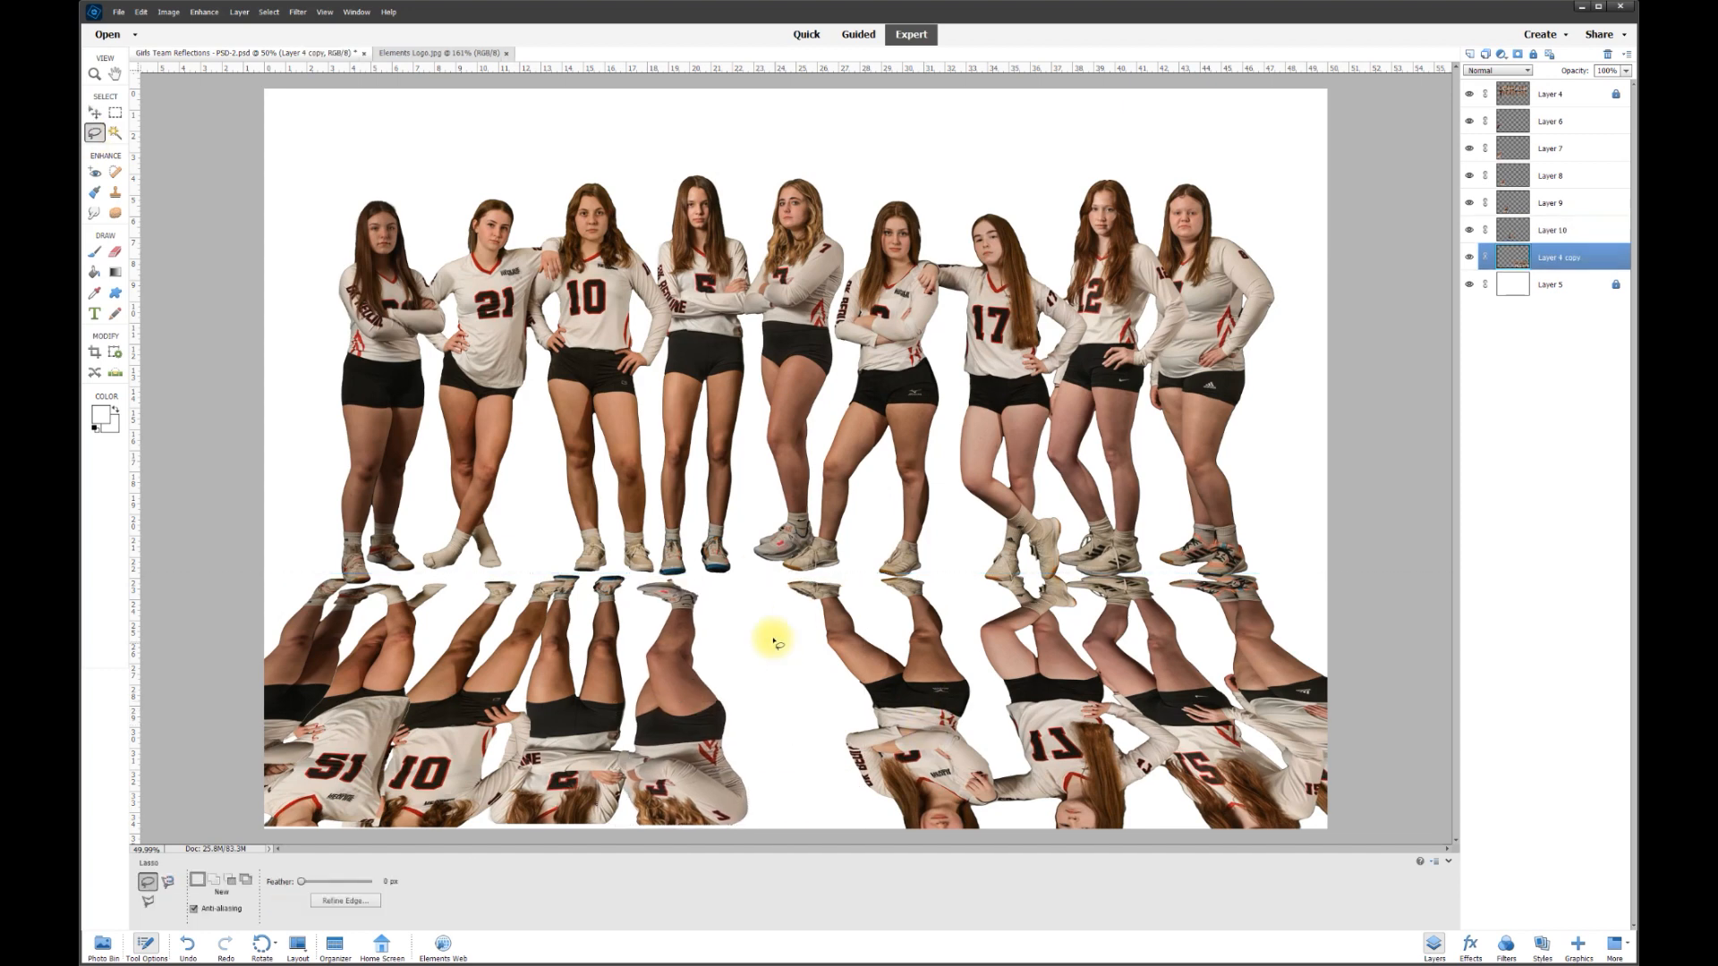
{"action": "left_click_drag", "start_coordinate": [774, 641], "coordinate": [781, 646]}
{"action": "right_click", "coordinate": [909, 702]}
{"action": "left_click", "coordinate": [947, 792]}
{"action": "key", "text": "v"}
{"action": "left_click_drag", "start_coordinate": [913, 684], "coordinate": [750, 684]}
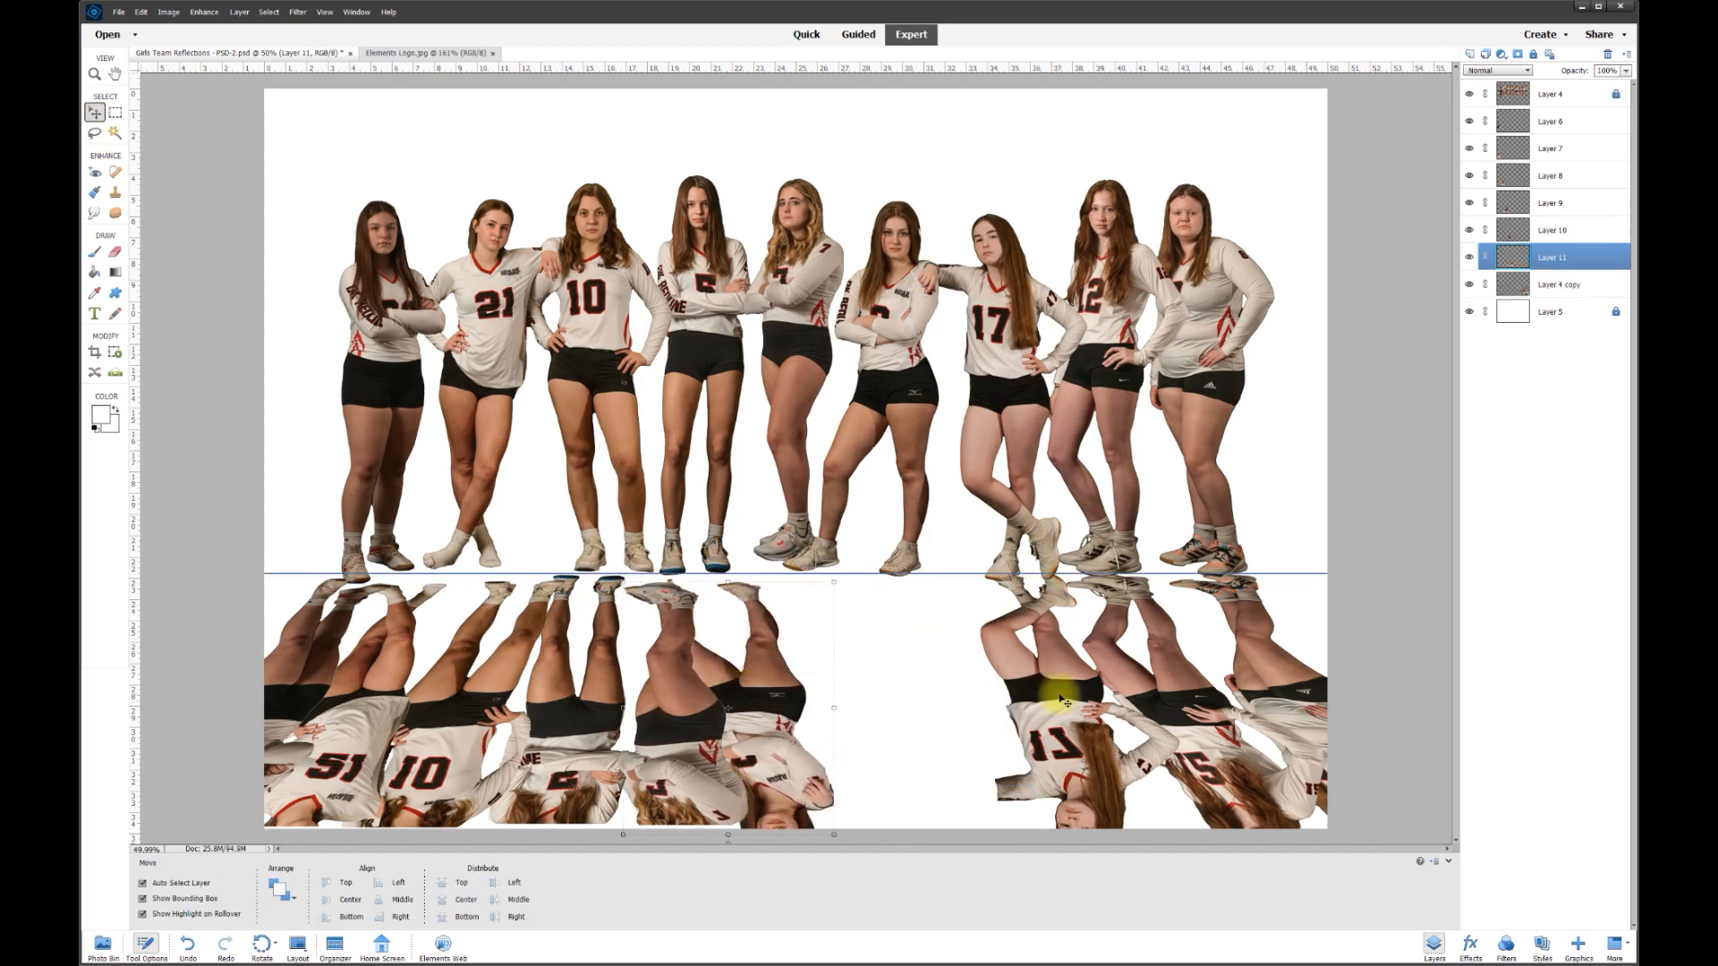
- Cut two more reflected figures onto separate layers and move them left beside the others
{"action": "left_click", "coordinate": [1062, 695]}
{"action": "mouse_move", "coordinate": [902, 443]}
{"action": "left_mouse_down"}
{"action": "mouse_move", "coordinate": [1062, 374]}
{"action": "mouse_move", "coordinate": [1150, 544]}
{"action": "mouse_move", "coordinate": [931, 631]}
{"action": "left_mouse_up"}
{"action": "right_click", "coordinate": [1052, 449]}
{"action": "left_click", "coordinate": [1090, 539]}
{"action": "left_click_drag", "start_coordinate": [1090, 539], "coordinate": [847, 549]}
{"action": "left_click", "coordinate": [1163, 488]}
{"action": "mouse_move", "coordinate": [1016, 468]}
{"action": "left_mouse_down"}
{"action": "mouse_move", "coordinate": [1226, 457]}
{"action": "mouse_move", "coordinate": [1369, 587]}
{"action": "mouse_move", "coordinate": [1101, 627]}
{"action": "left_mouse_up"}
{"action": "key", "text": "ctrl+shift+j"}
{"action": "key", "text": "v"}
{"action": "mouse_move", "coordinate": [1239, 576]}
{"action": "left_mouse_down"}
{"action": "mouse_move", "coordinate": [1140, 548]}
{"action": "mouse_move", "coordinate": [956, 550]}
{"action": "left_mouse_up"}
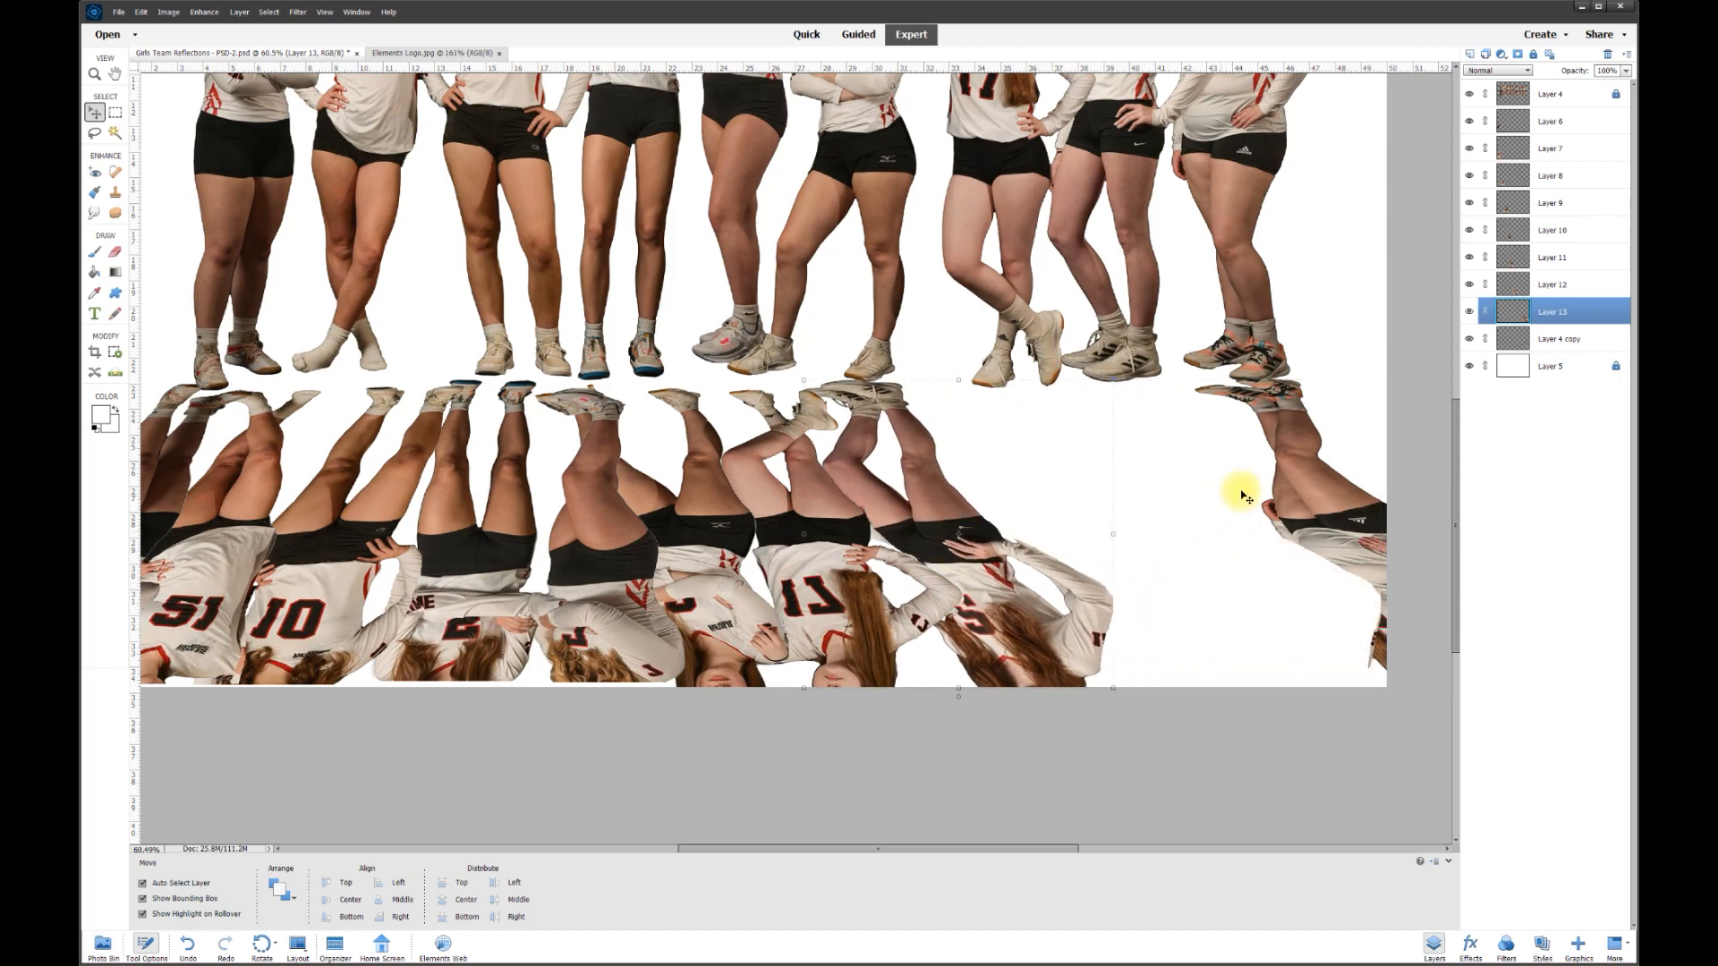
{"action": "left_click", "coordinate": [1323, 497]}
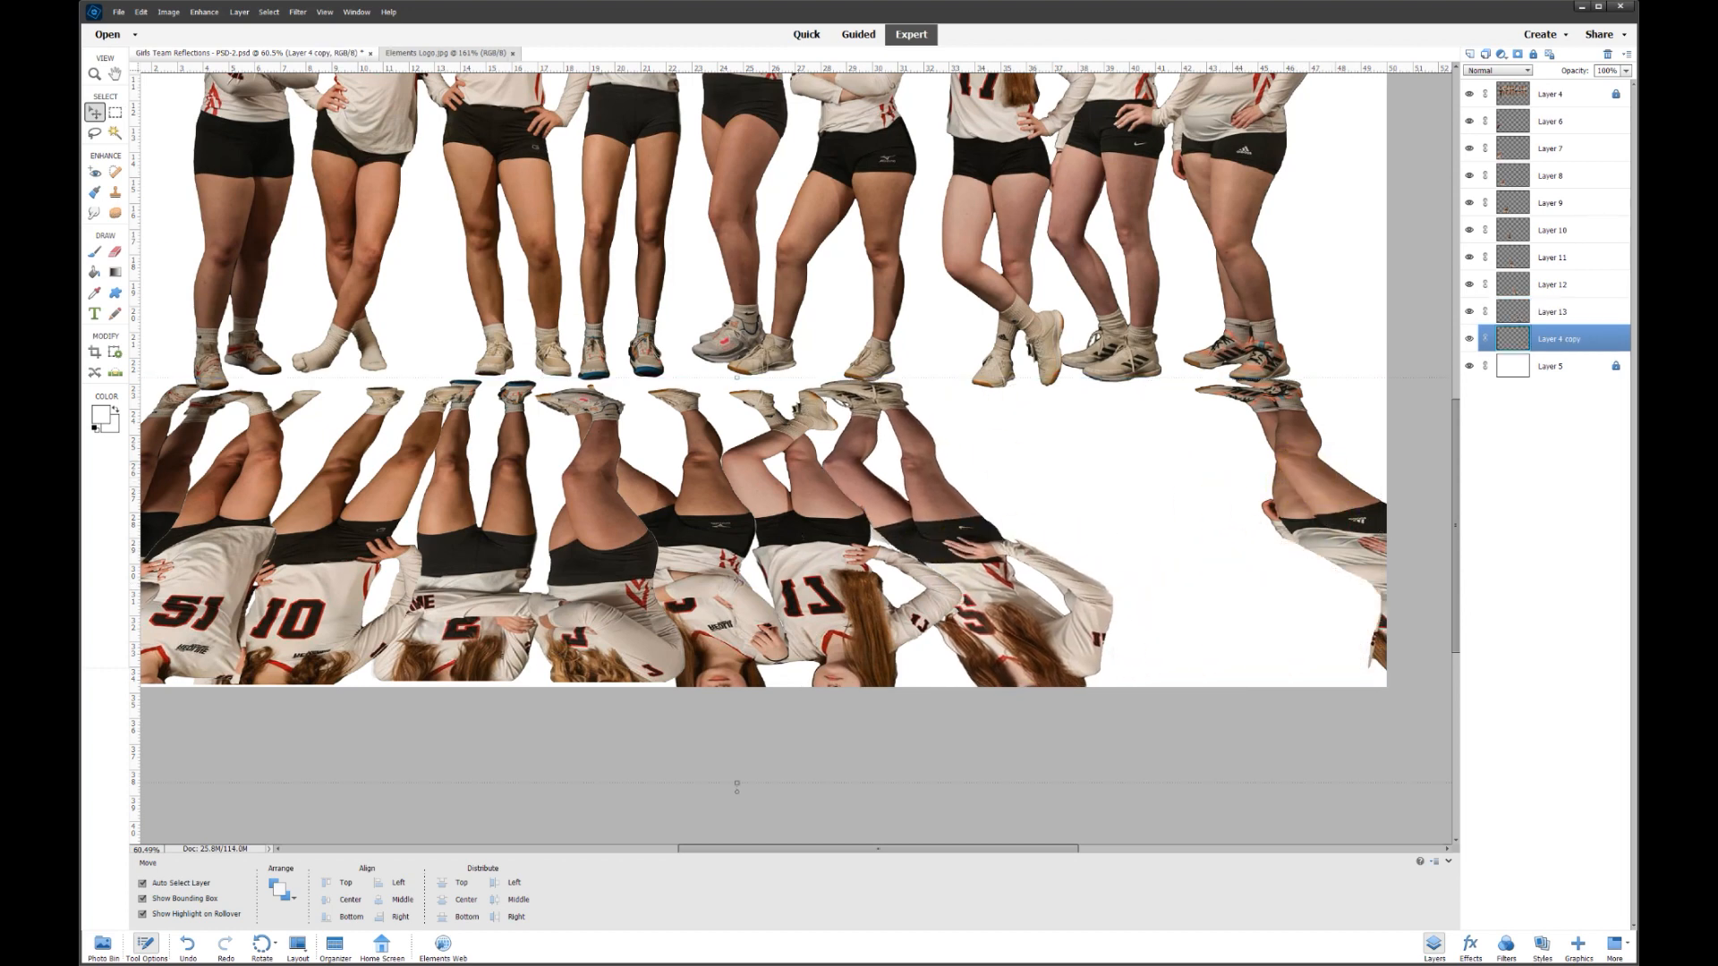
- Cut the rightmost reflected figure onto its own layer
{"action": "left_click", "coordinate": [96, 135]}
{"action": "mouse_move", "coordinate": [1284, 353]}
{"action": "left_mouse_down"}
{"action": "mouse_move", "coordinate": [1165, 420]}
{"action": "mouse_move", "coordinate": [1382, 720]}
{"action": "mouse_move", "coordinate": [1437, 692]}
{"action": "mouse_move", "coordinate": [1435, 492]}
{"action": "mouse_move", "coordinate": [1375, 378]}
{"action": "mouse_move", "coordinate": [1325, 358]}
{"action": "left_mouse_up"}
{"action": "right_click", "coordinate": [1333, 498]}
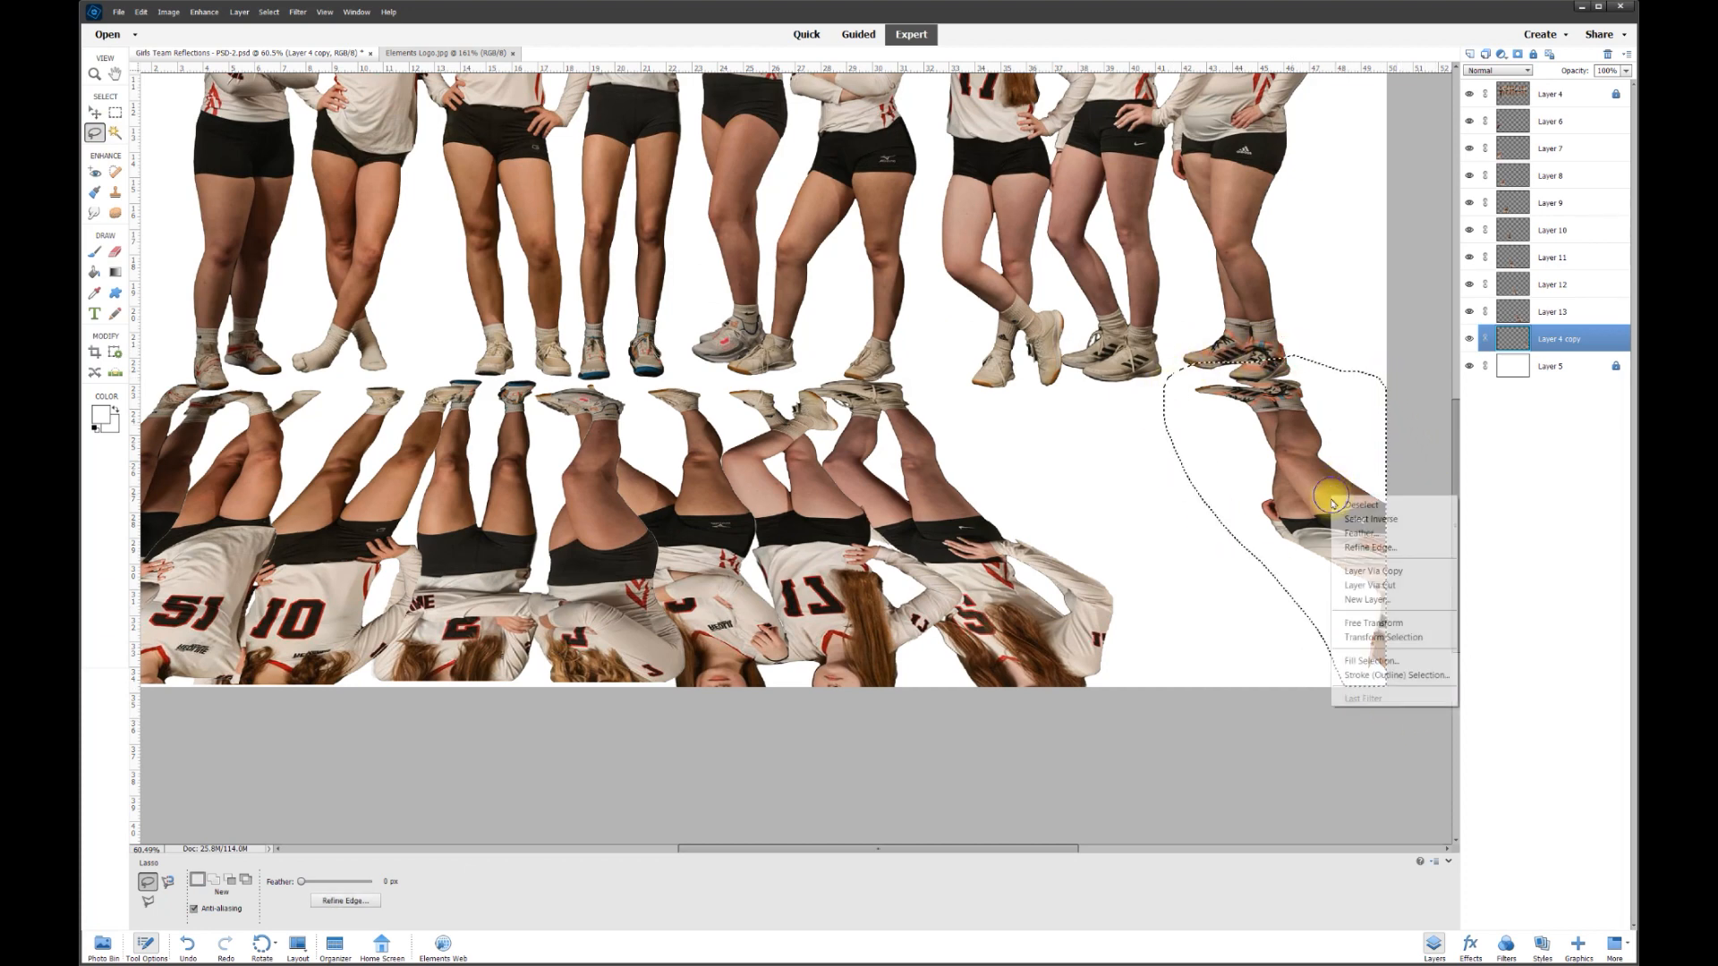
{"action": "left_click", "coordinate": [1376, 585]}
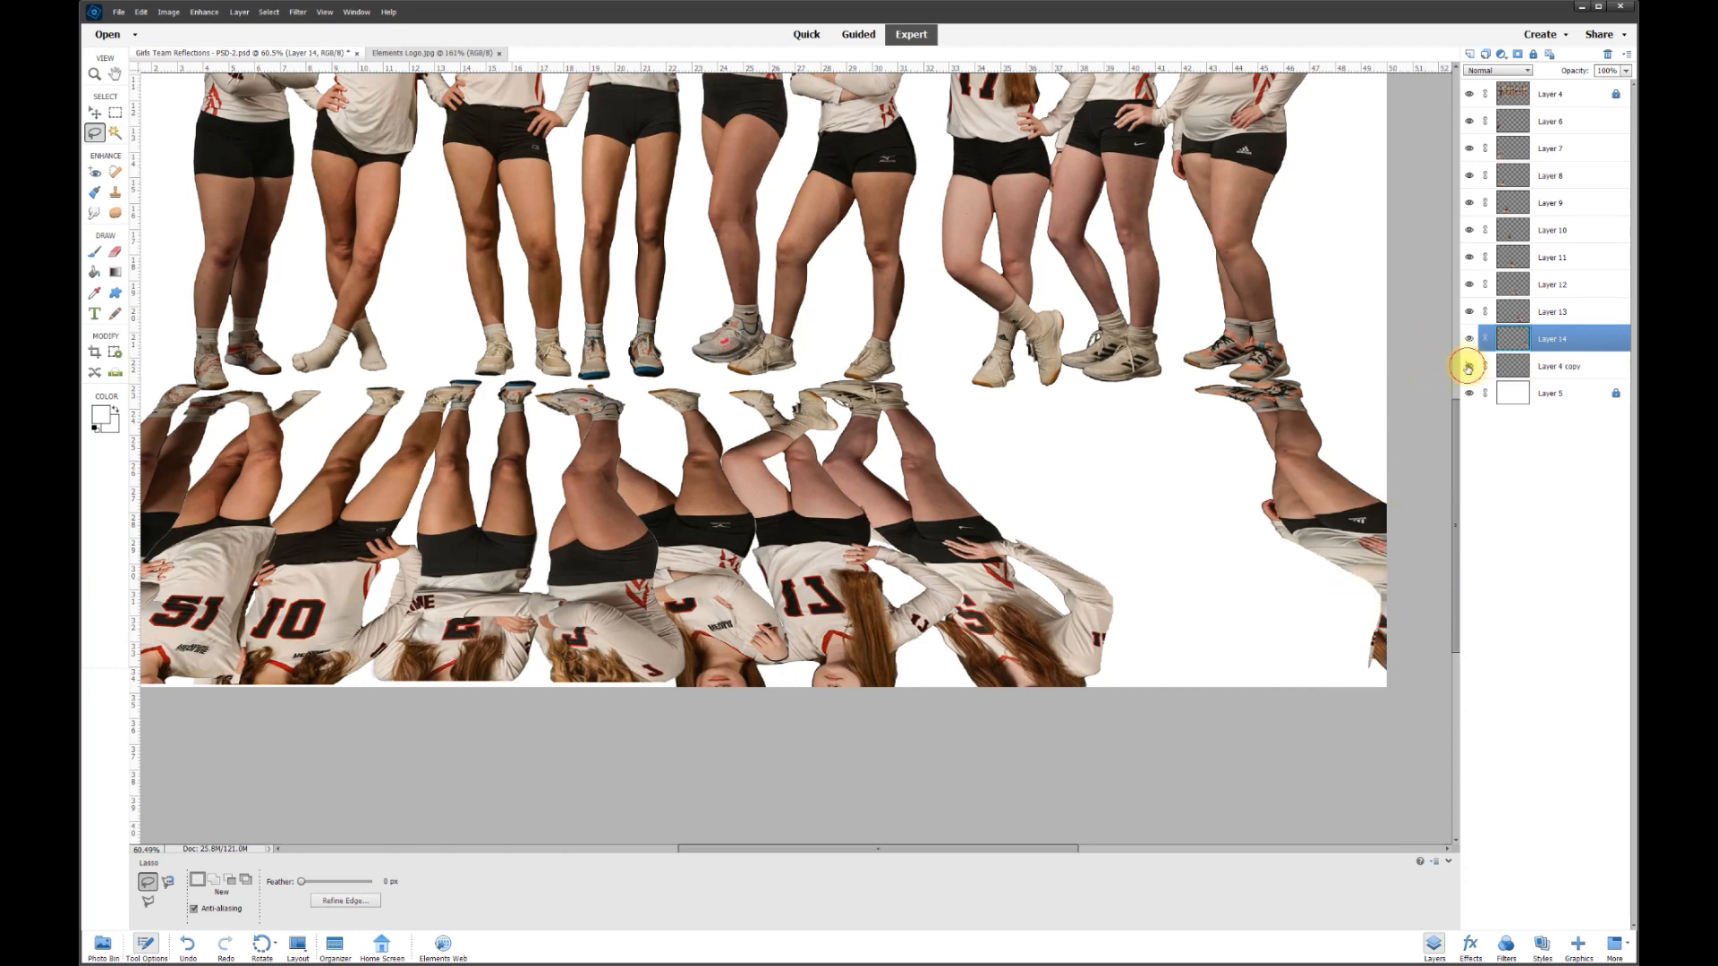
- Delete the leftover Layer 4 copy and fit the image in the window
{"action": "left_click", "coordinate": [1469, 368]}
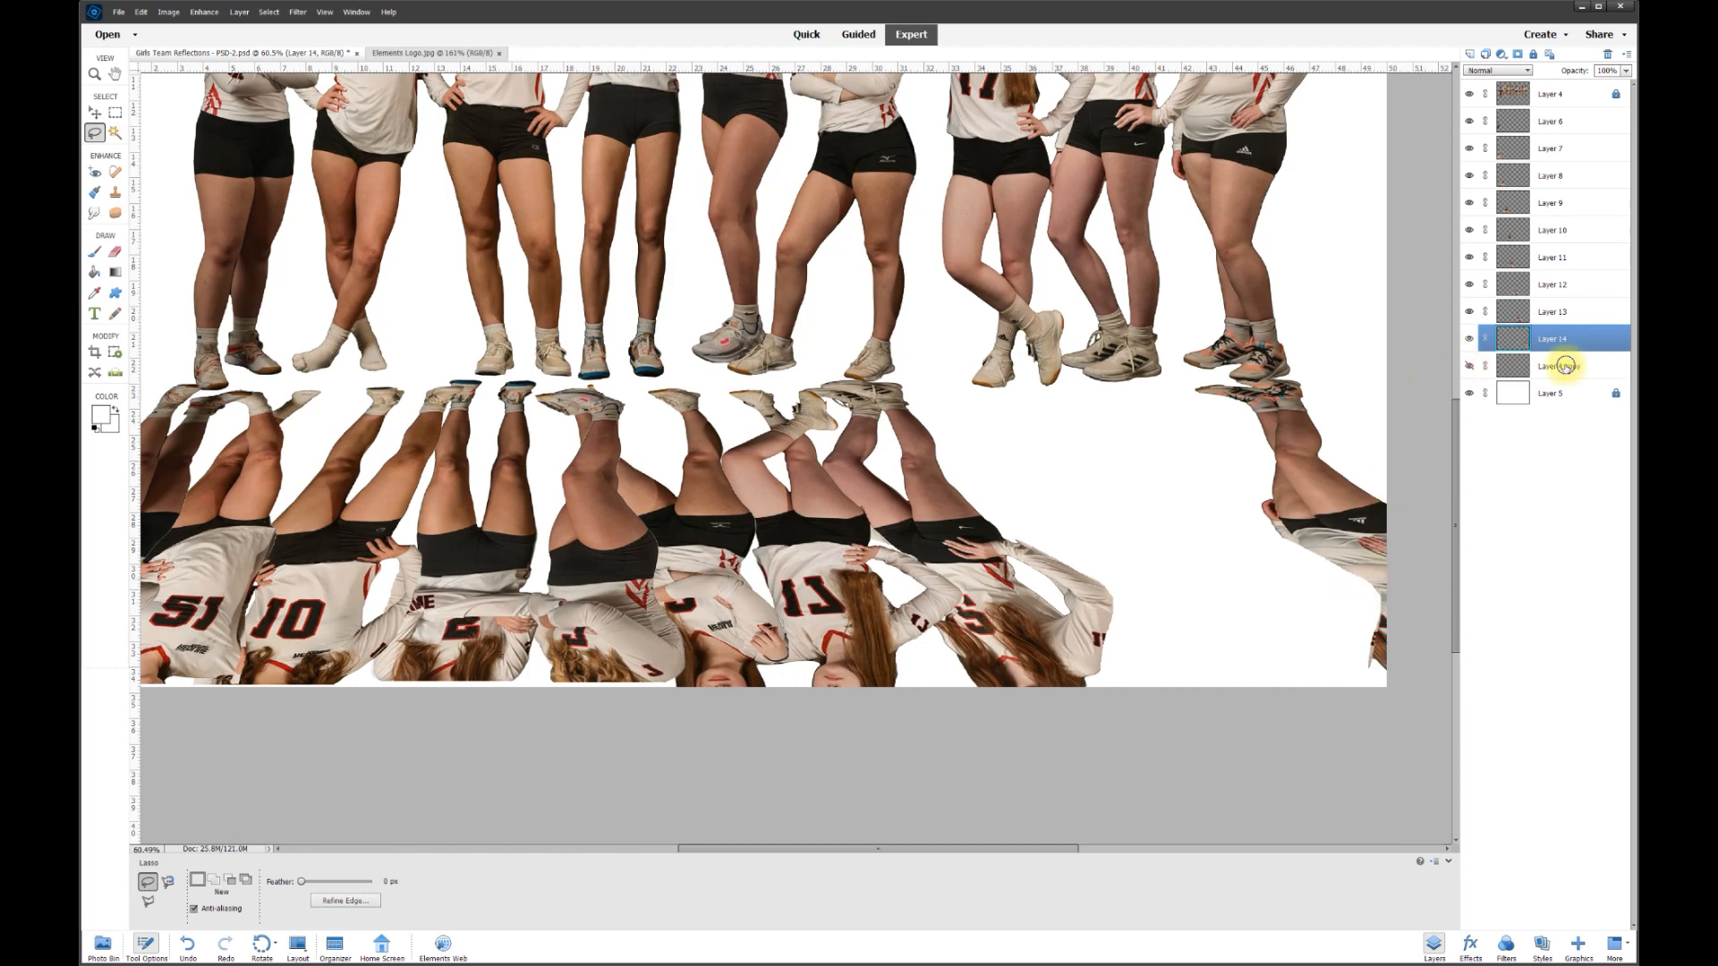
{"action": "right_click", "coordinate": [1566, 366]}
{"action": "left_click", "coordinate": [1593, 426]}
{"action": "key", "text": "ctrl+0"}
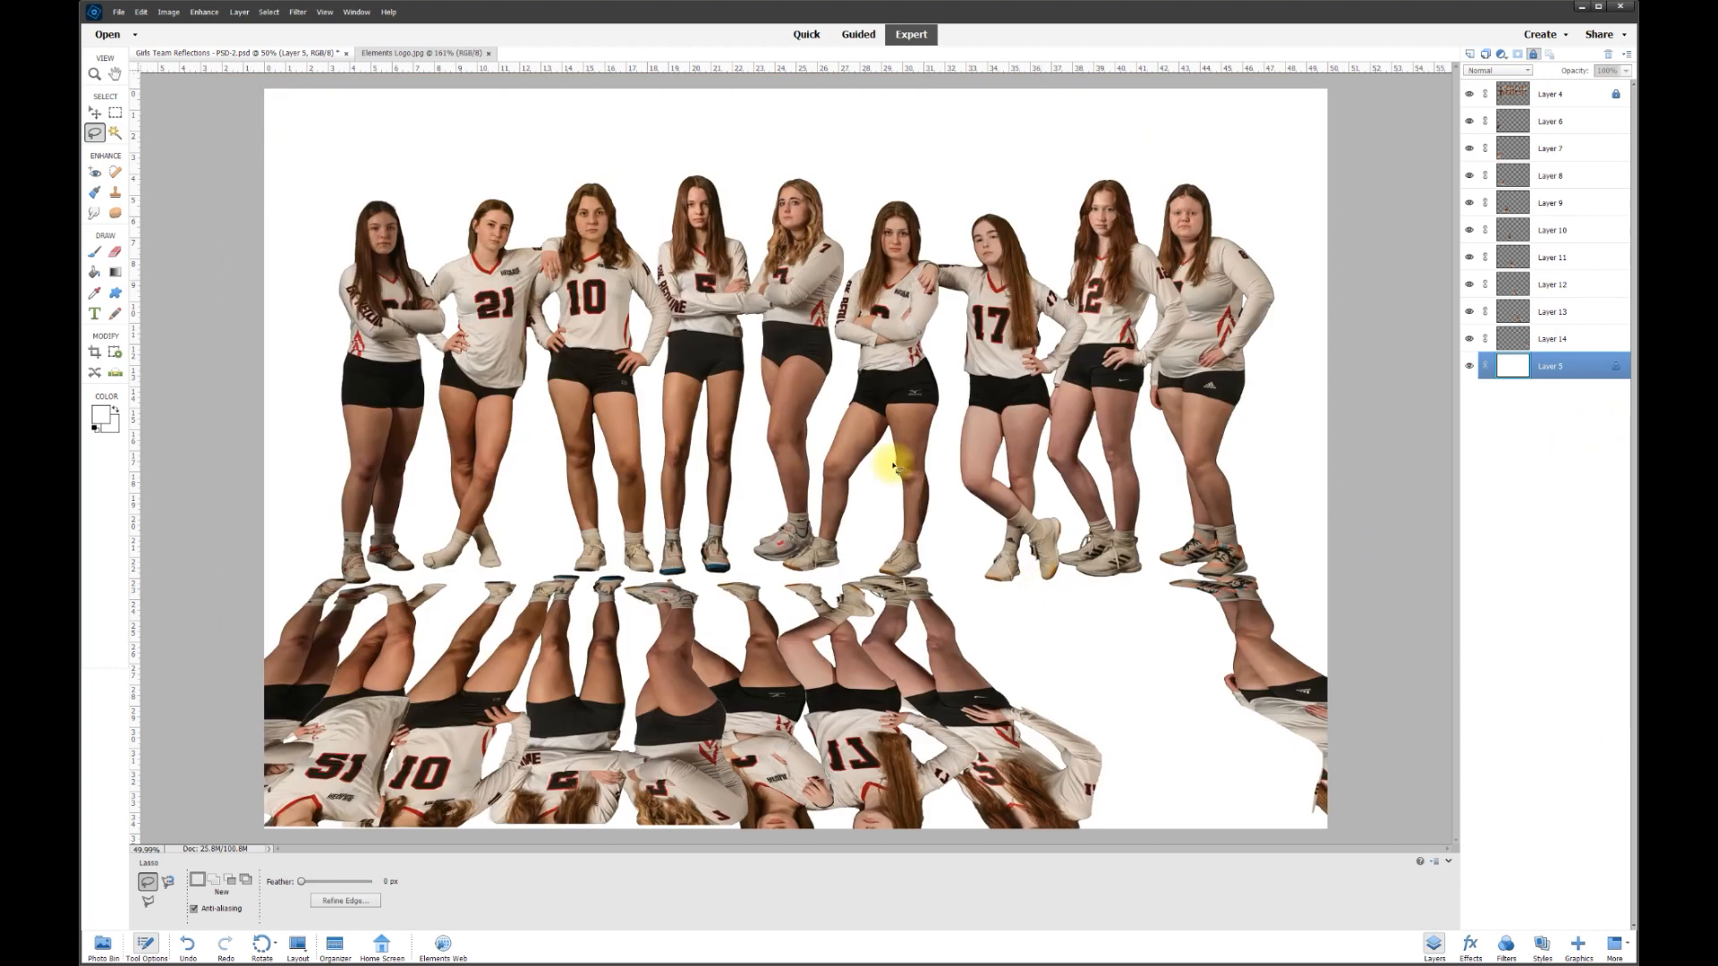
- Reposition the reflection pieces on Layers 11, 13 and beneath players 17 and 15
{"action": "left_click", "coordinate": [94, 115]}
{"action": "left_click_drag", "start_coordinate": [1258, 614], "coordinate": [1030, 683]}
{"action": "left_click_drag", "start_coordinate": [827, 665], "coordinate": [864, 668]}
{"action": "left_click_drag", "start_coordinate": [738, 664], "coordinate": [742, 665]}
{"action": "left_click_drag", "start_coordinate": [874, 663], "coordinate": [814, 660]}
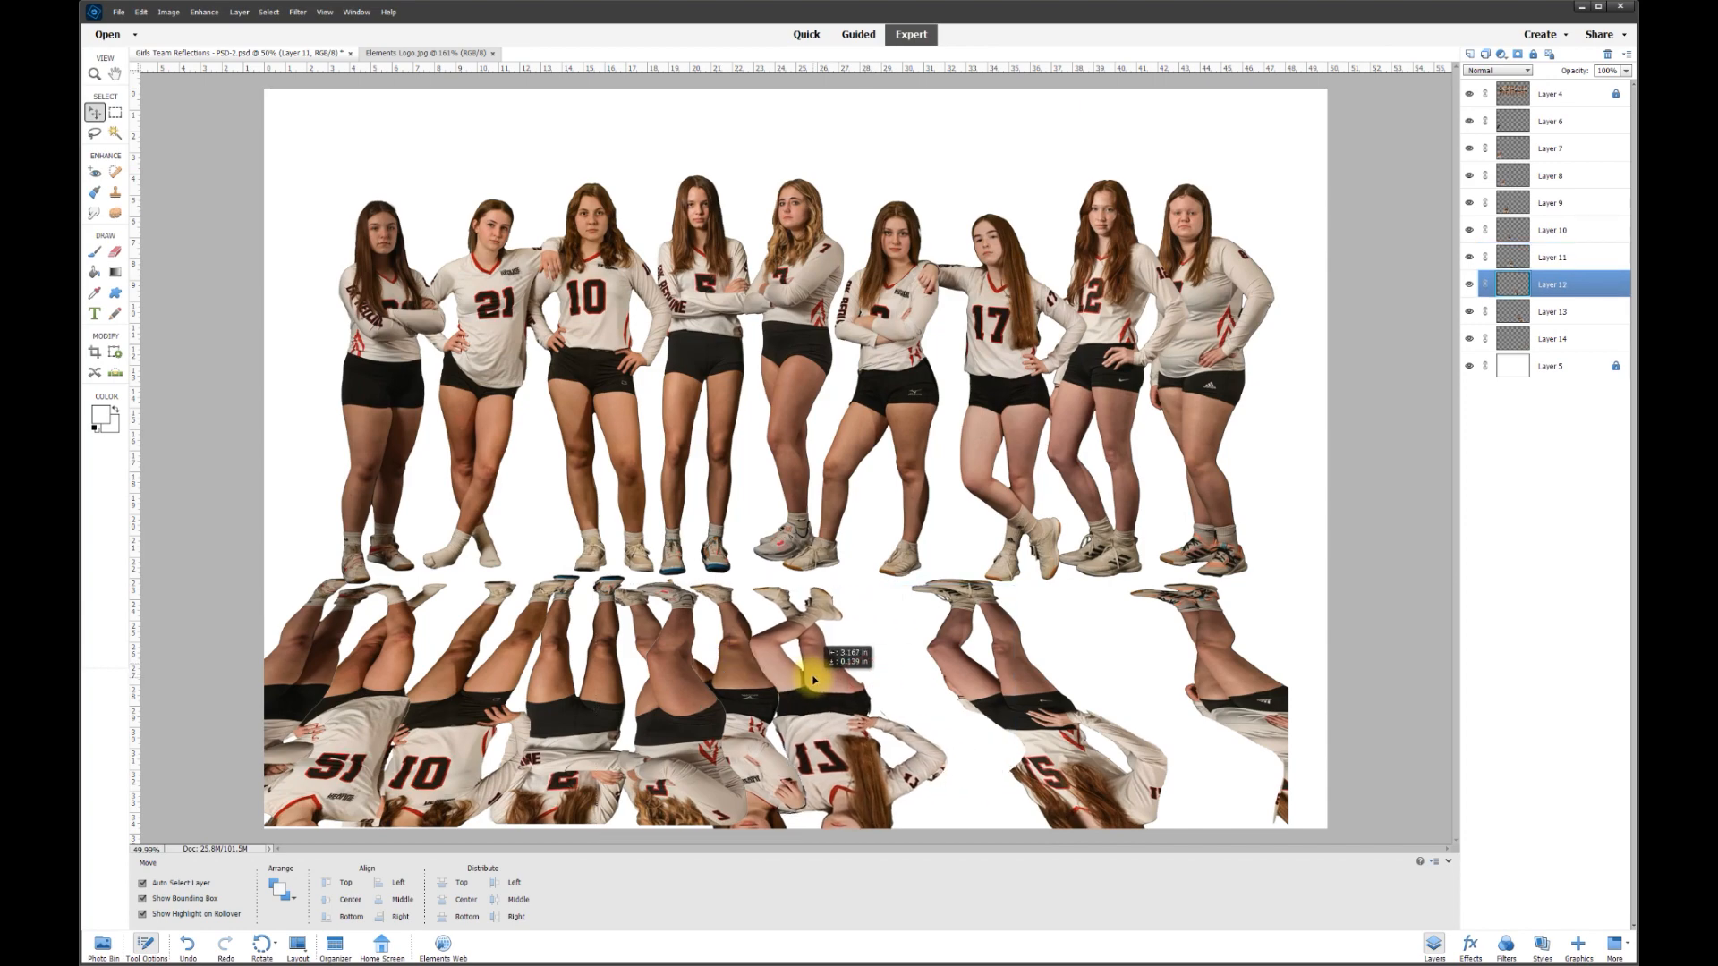
{"action": "left_click_drag", "start_coordinate": [1011, 697], "coordinate": [960, 687]}
{"action": "scroll", "coordinate": [1164, 662], "scroll_direction": "up", "scroll_amount": 5}
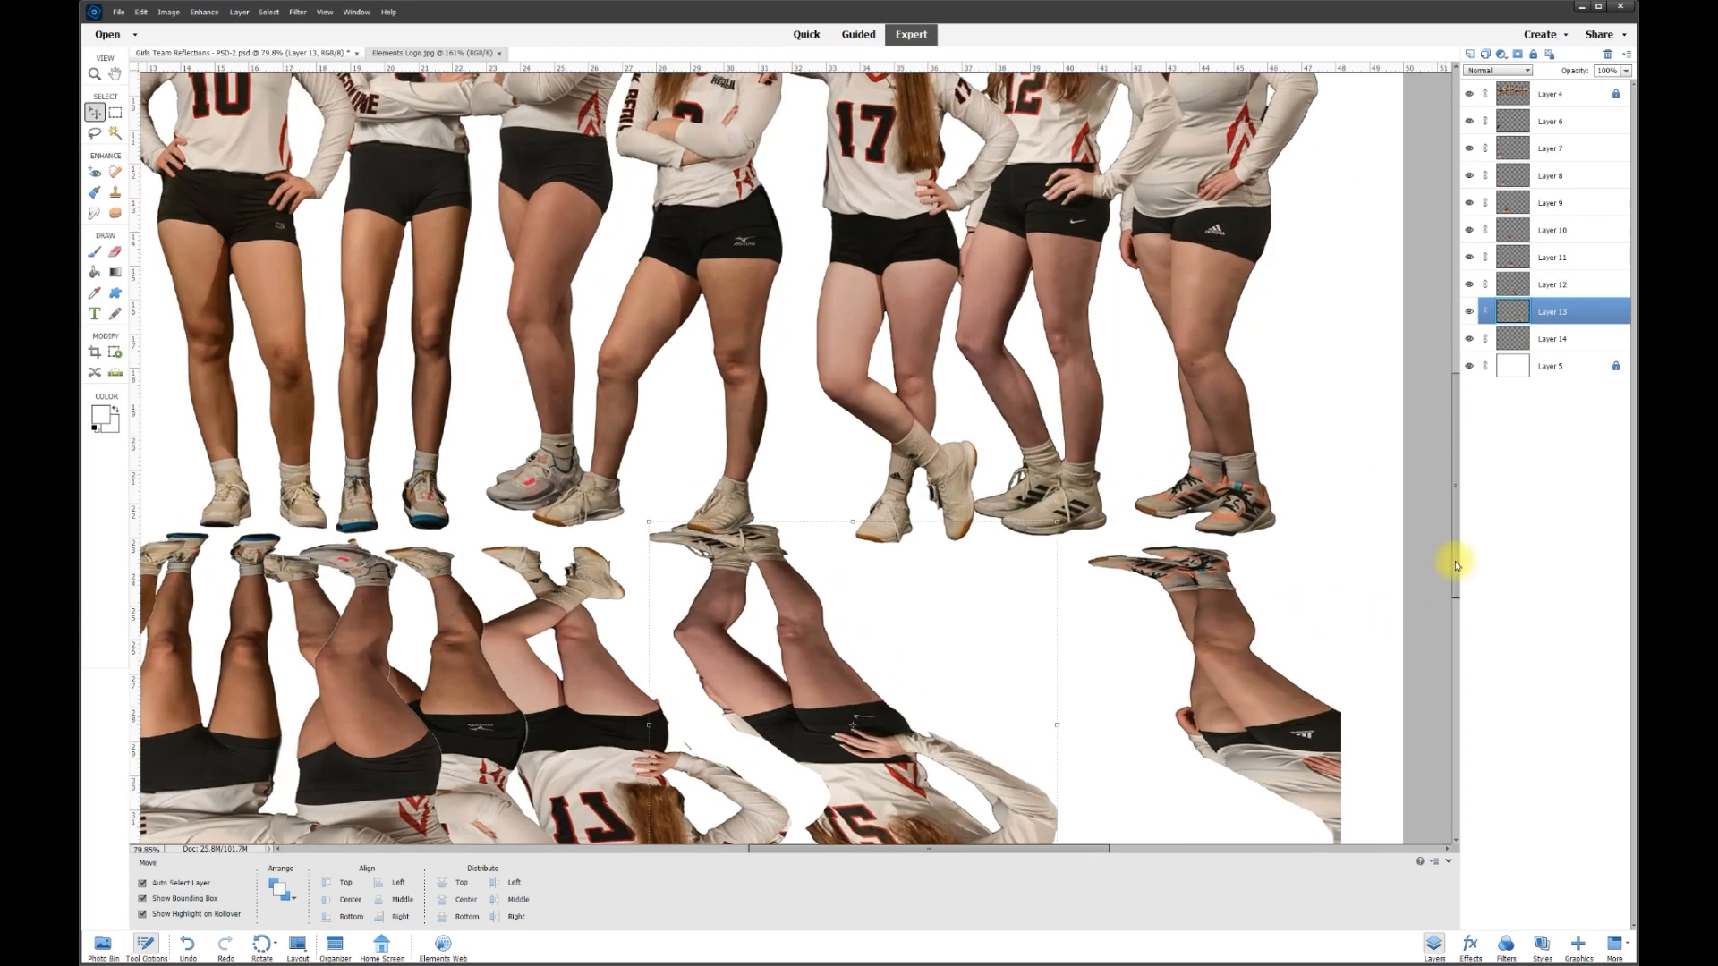
{"action": "left_click_drag", "start_coordinate": [1456, 566], "coordinate": [1462, 606]}
{"action": "left_click_drag", "start_coordinate": [1220, 475], "coordinate": [1271, 465]}
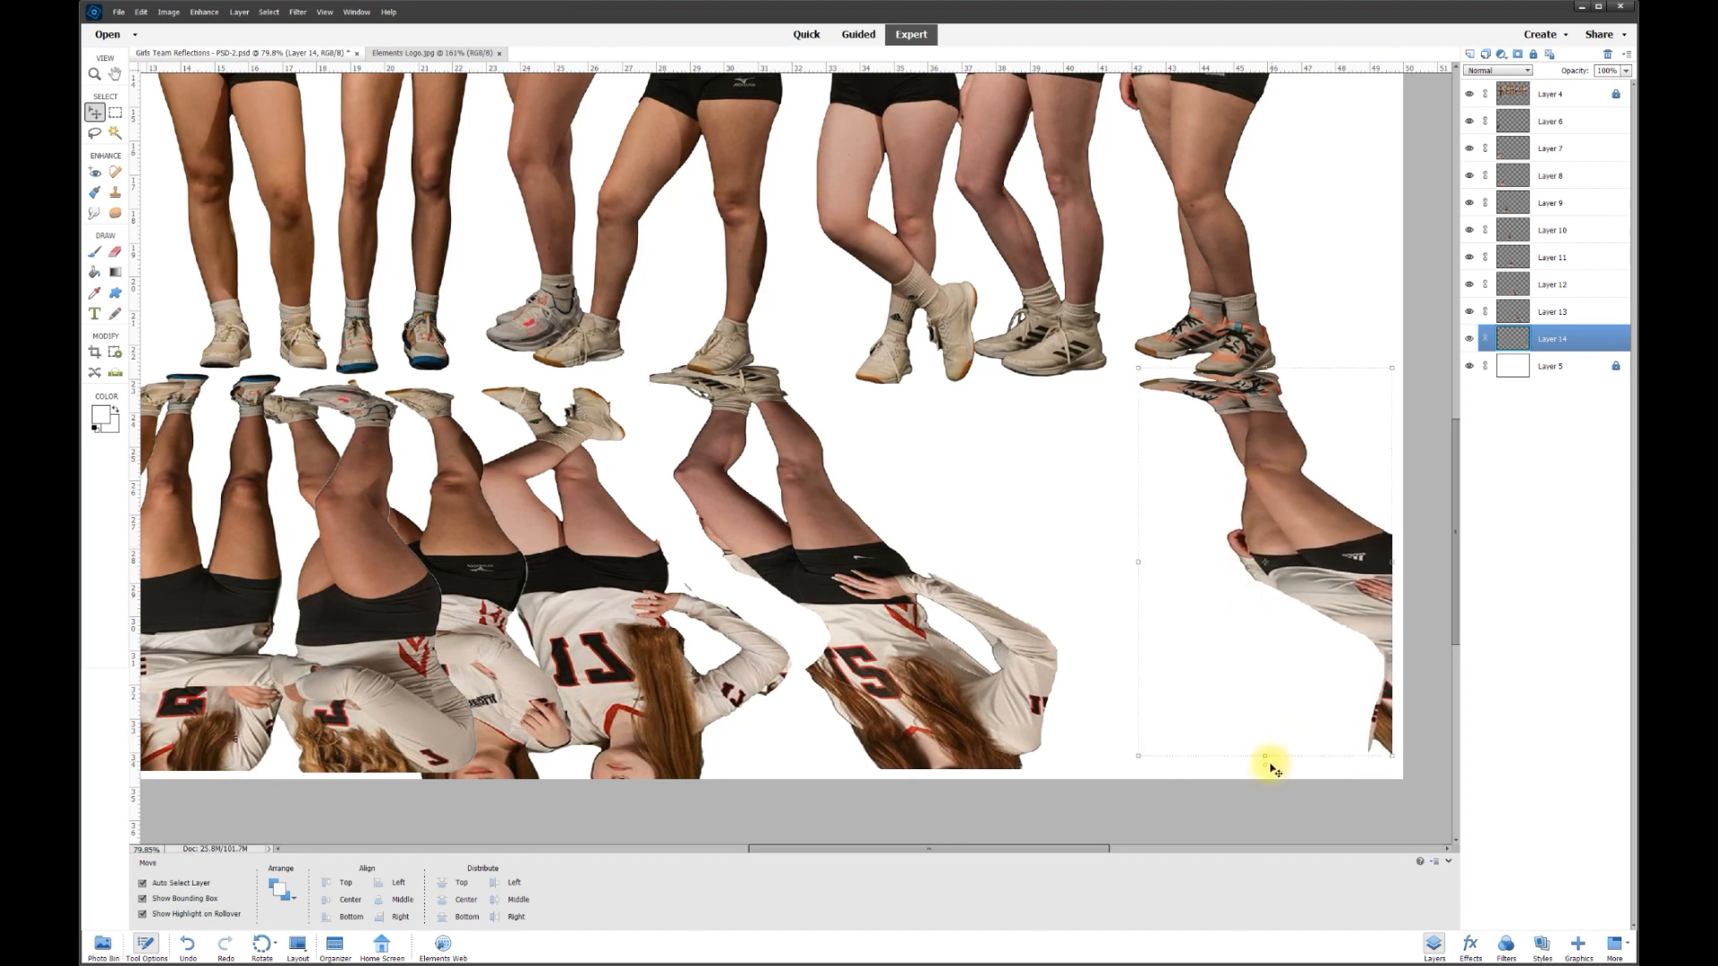
- Rotate the Layer 14 reflection about 3.30° and nudge it under the rightmost player's shoes
{"action": "left_click_drag", "start_coordinate": [1267, 768], "coordinate": [1254, 759]}
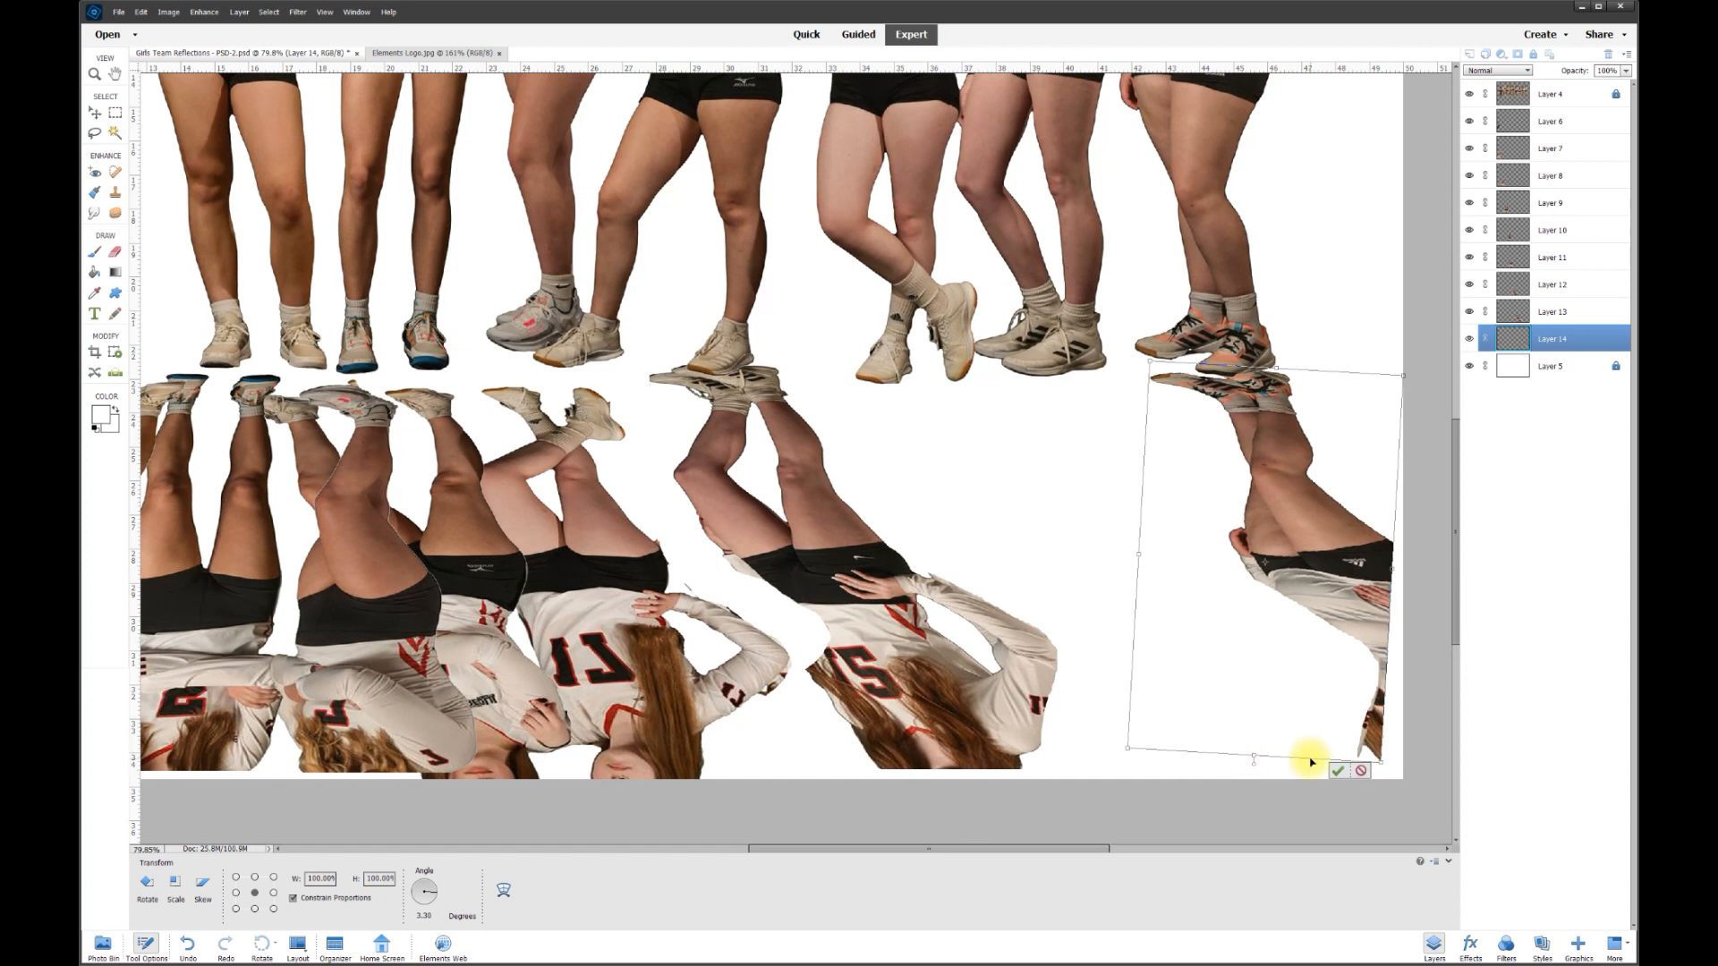
{"action": "left_click", "coordinate": [1339, 771]}
{"action": "left_click_drag", "start_coordinate": [1326, 592], "coordinate": [1313, 583]}
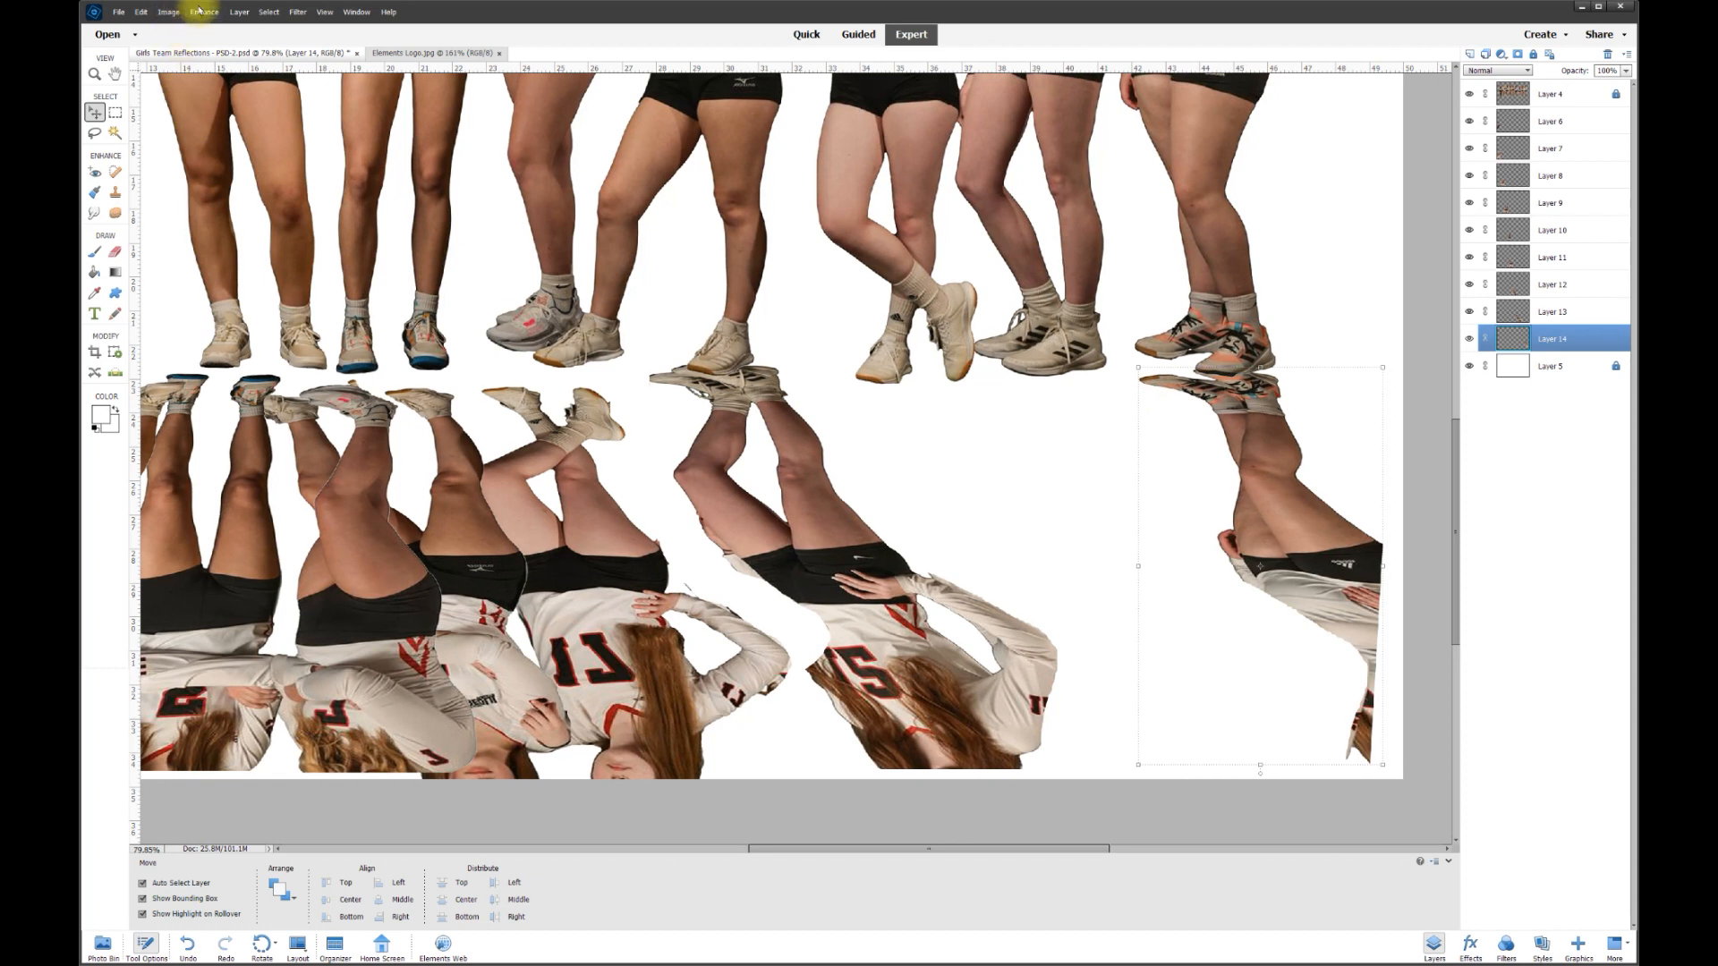
- Warp Layer 14, pulling the reflection's top corner up to the shoe and its lower edge down
{"action": "left_click", "coordinate": [170, 13]}
{"action": "mouse_move", "coordinate": [224, 41]}
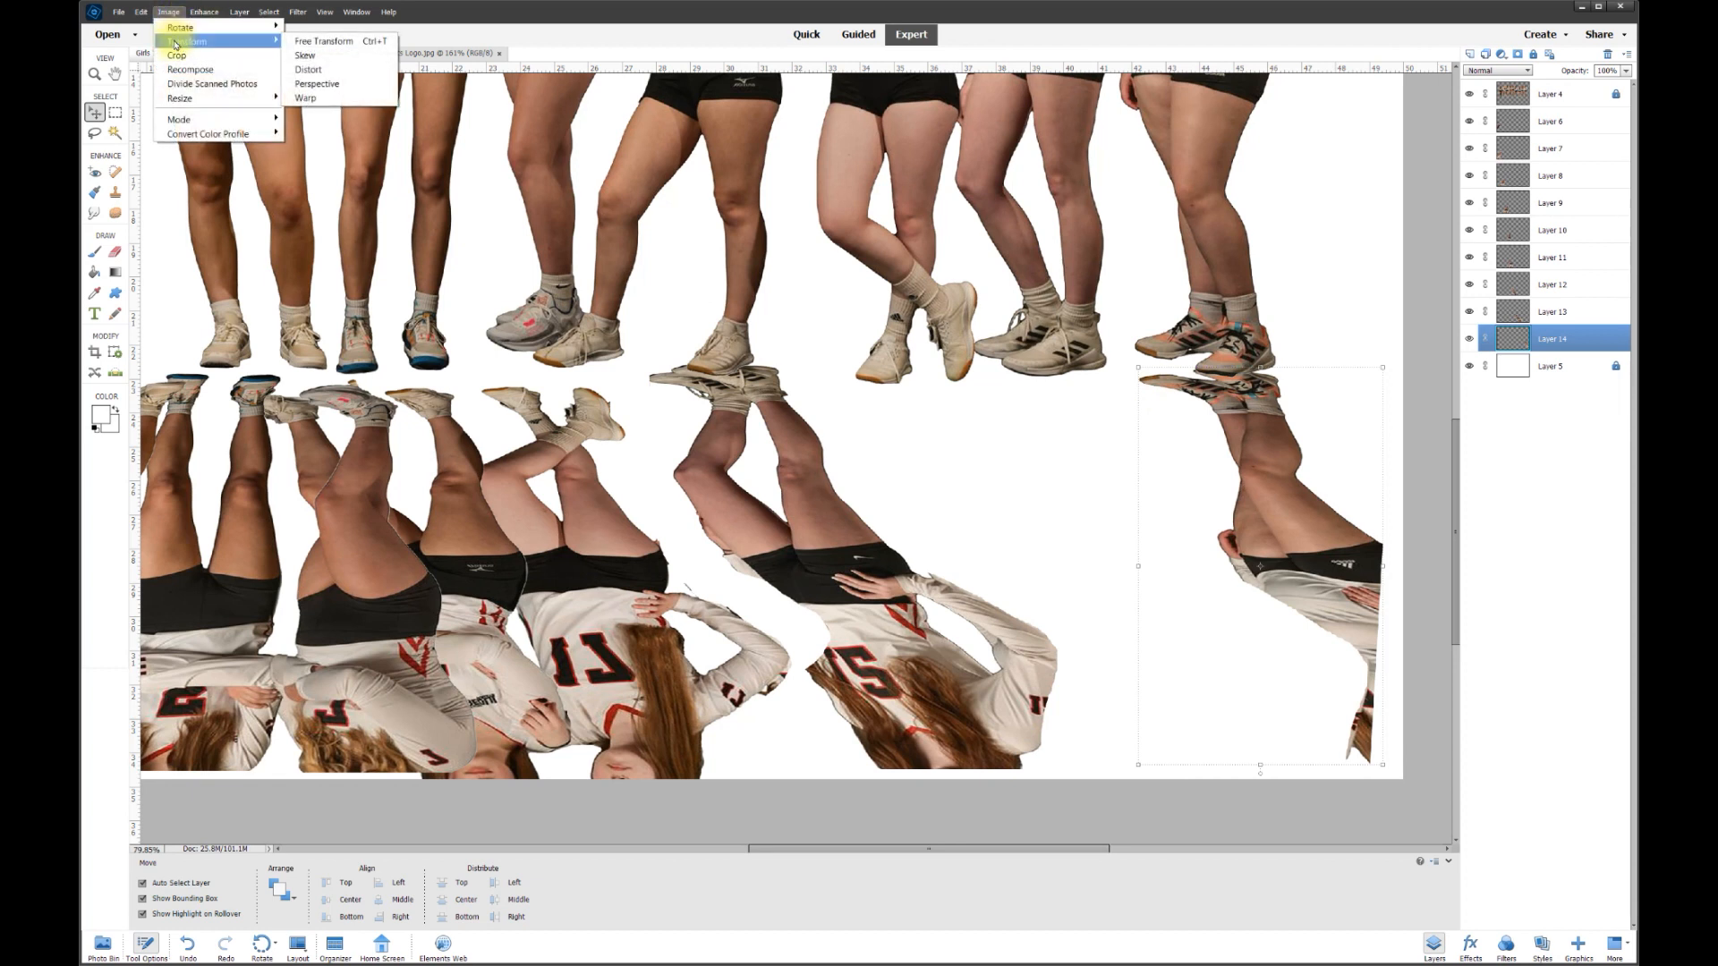
{"action": "left_click", "coordinate": [313, 99]}
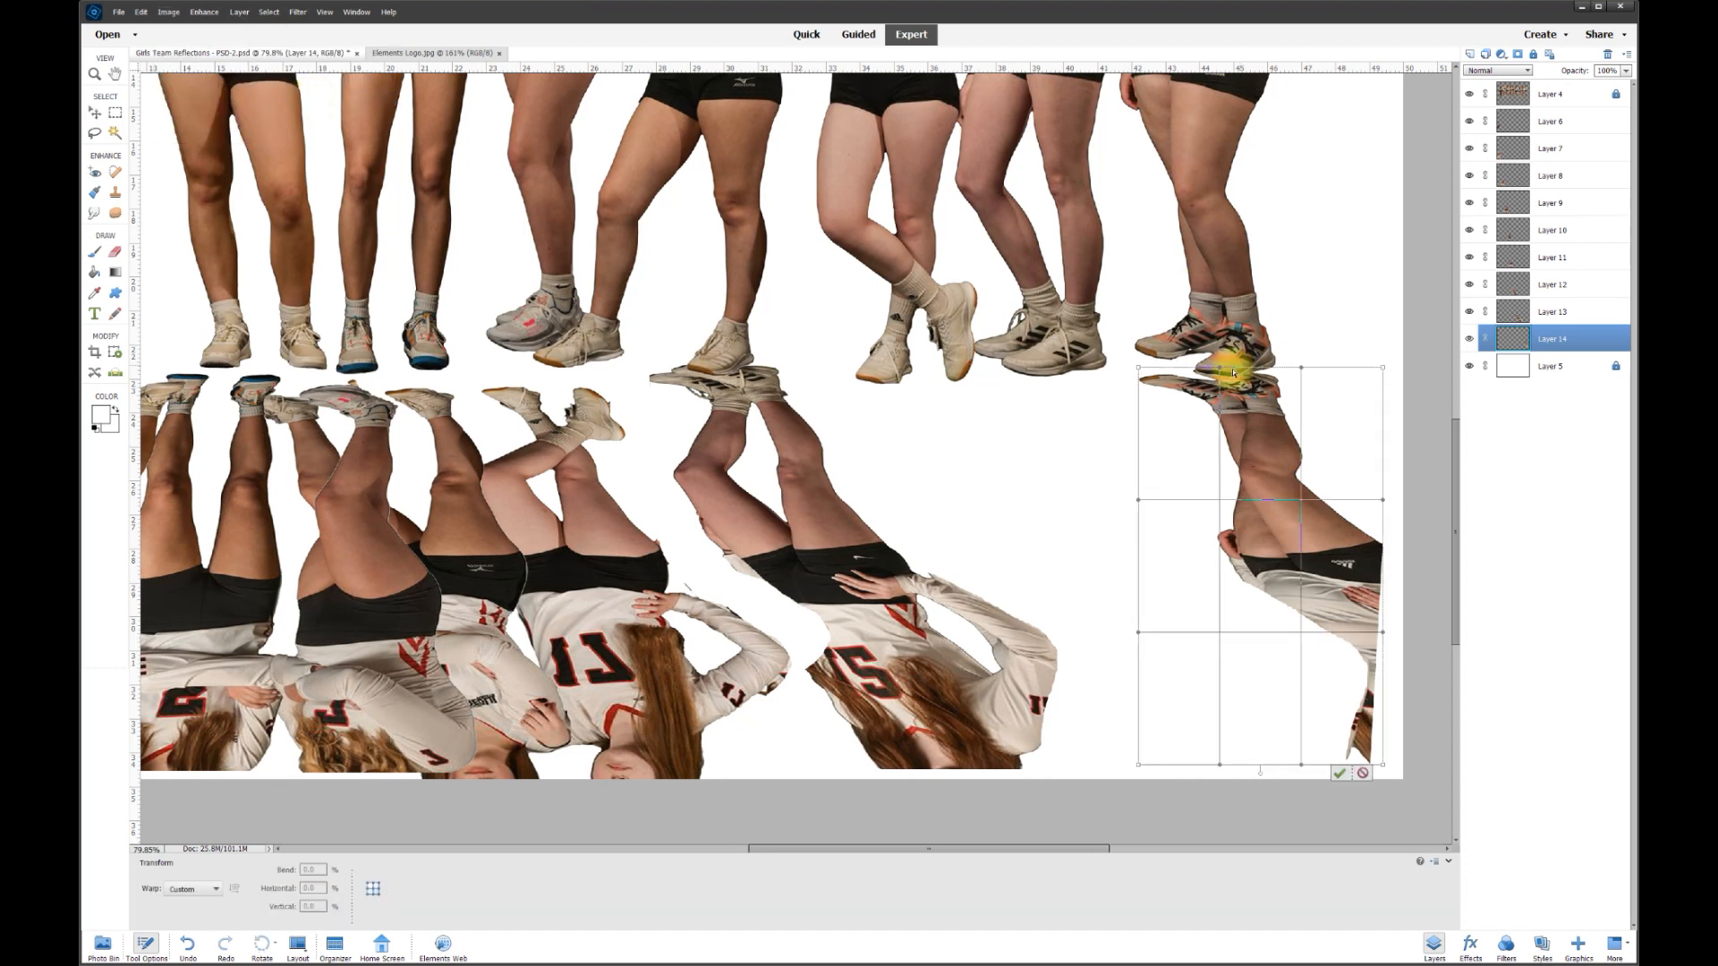
{"action": "left_click_drag", "start_coordinate": [1140, 369], "coordinate": [1378, 567]}
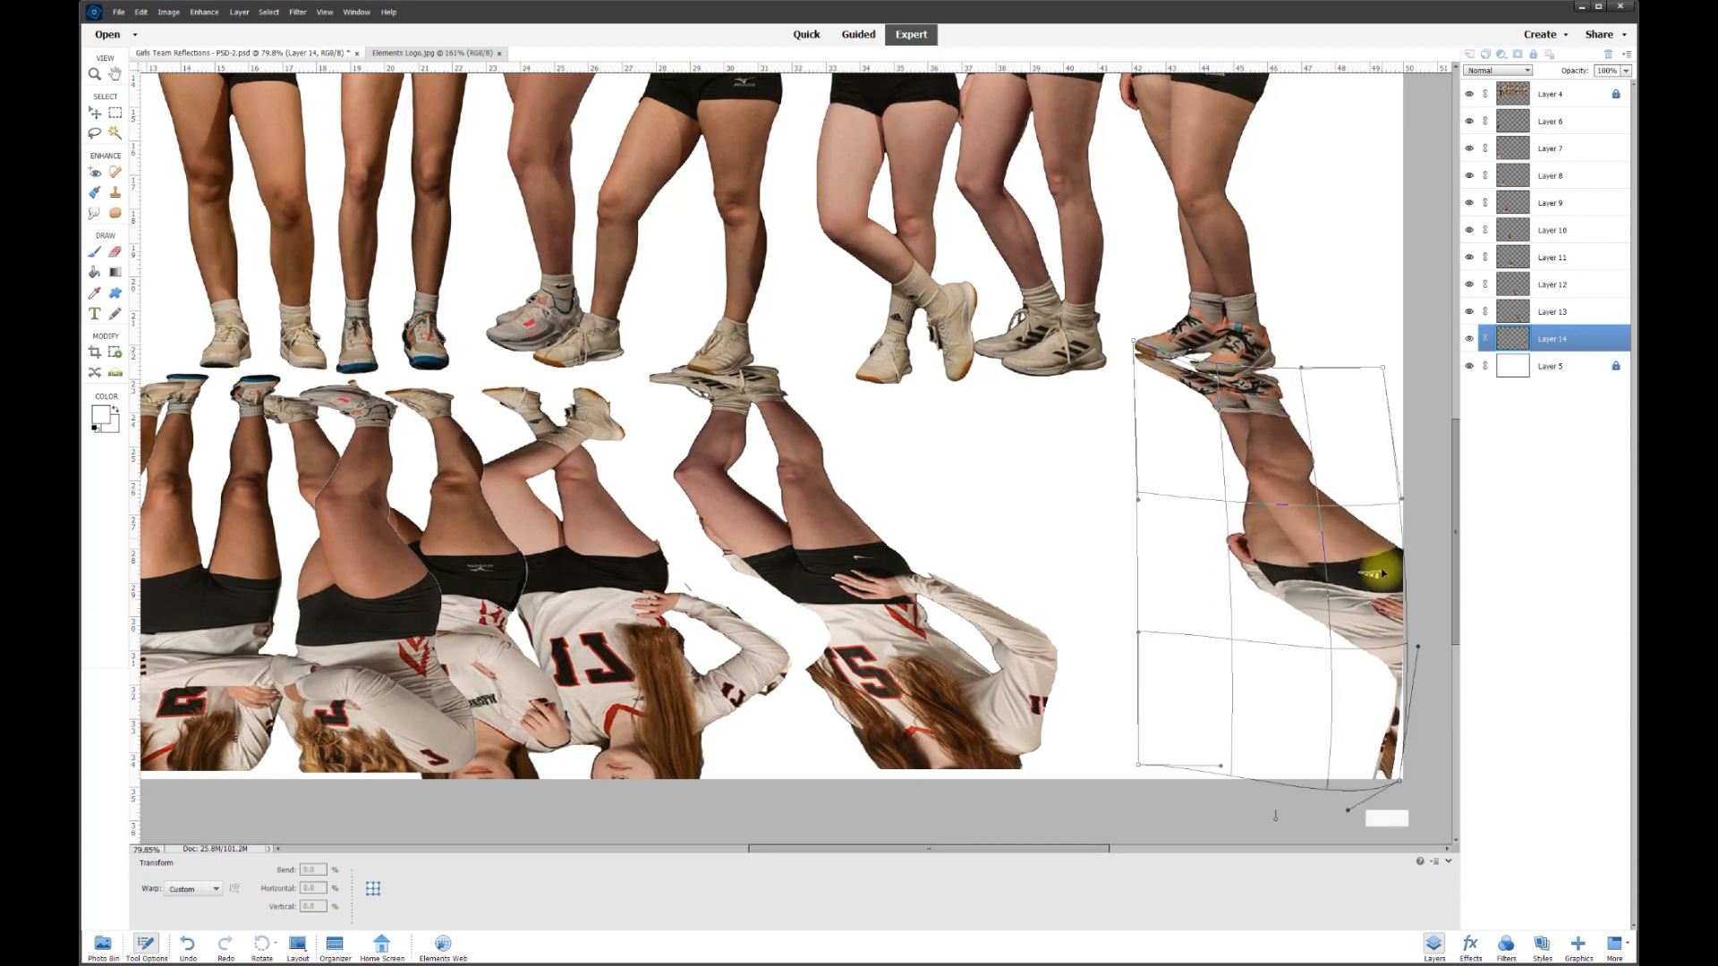
{"action": "left_click_drag", "start_coordinate": [1388, 748], "coordinate": [1385, 779]}
{"action": "left_click", "coordinate": [1378, 834]}
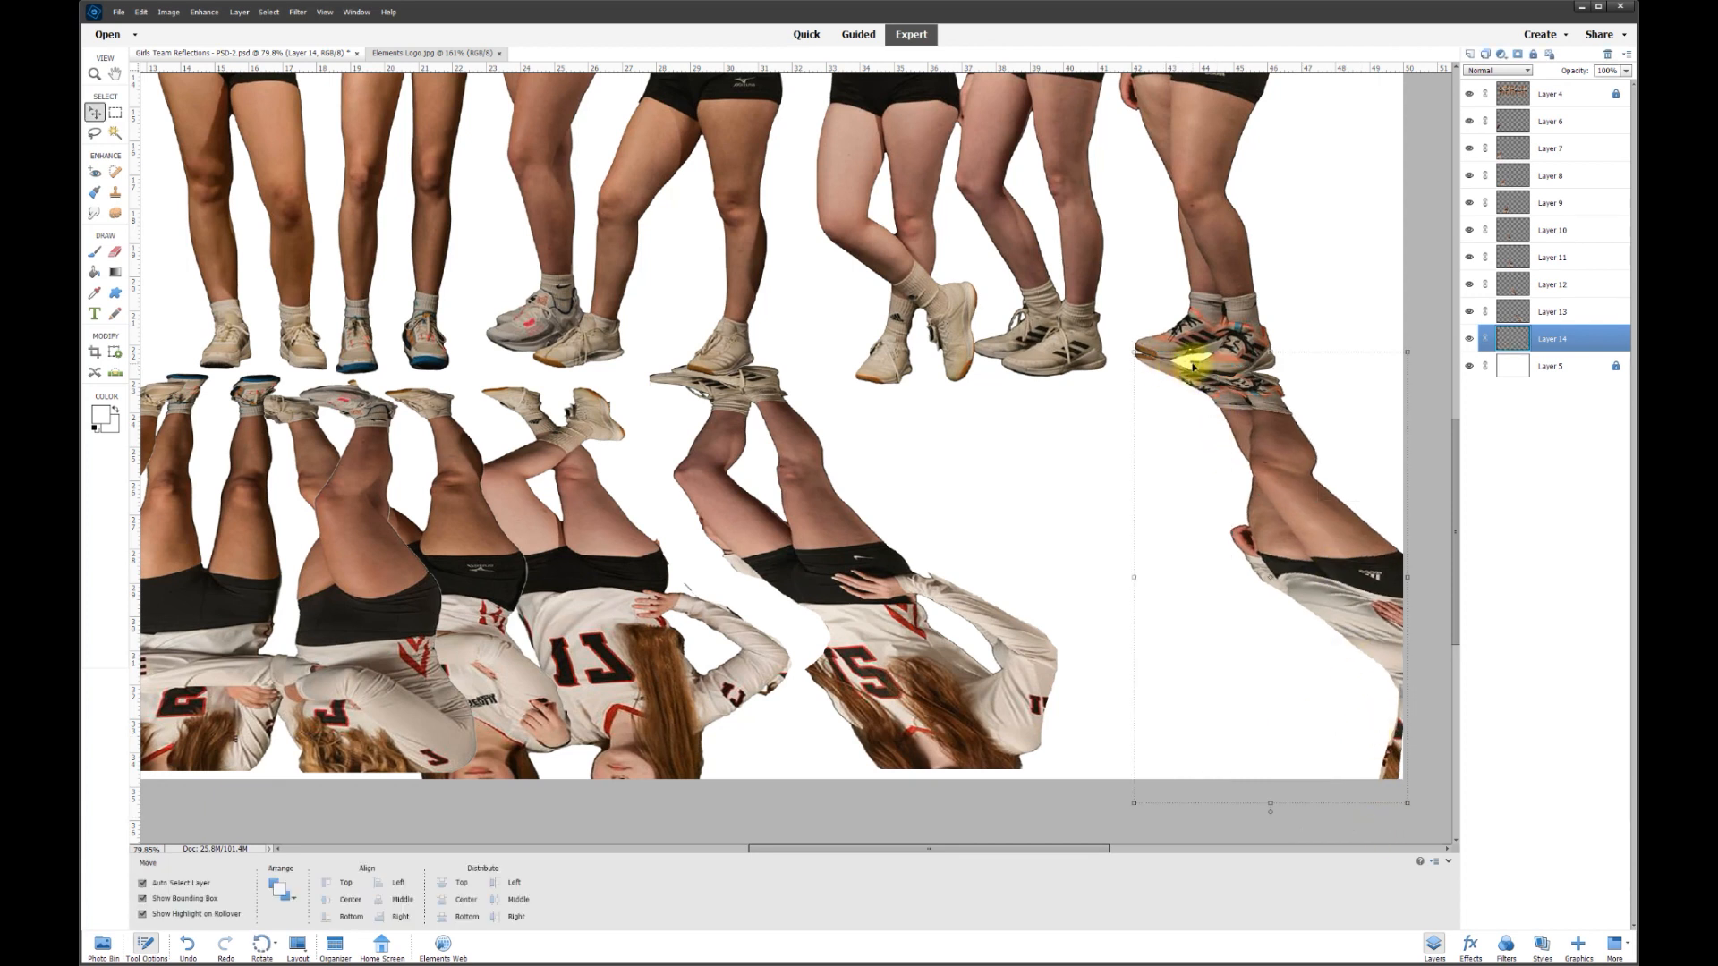
- Smudge the reflected shoe into the real one, then place Layer 13 under its player rotated 1.27°
{"action": "left_click", "coordinate": [94, 214]}
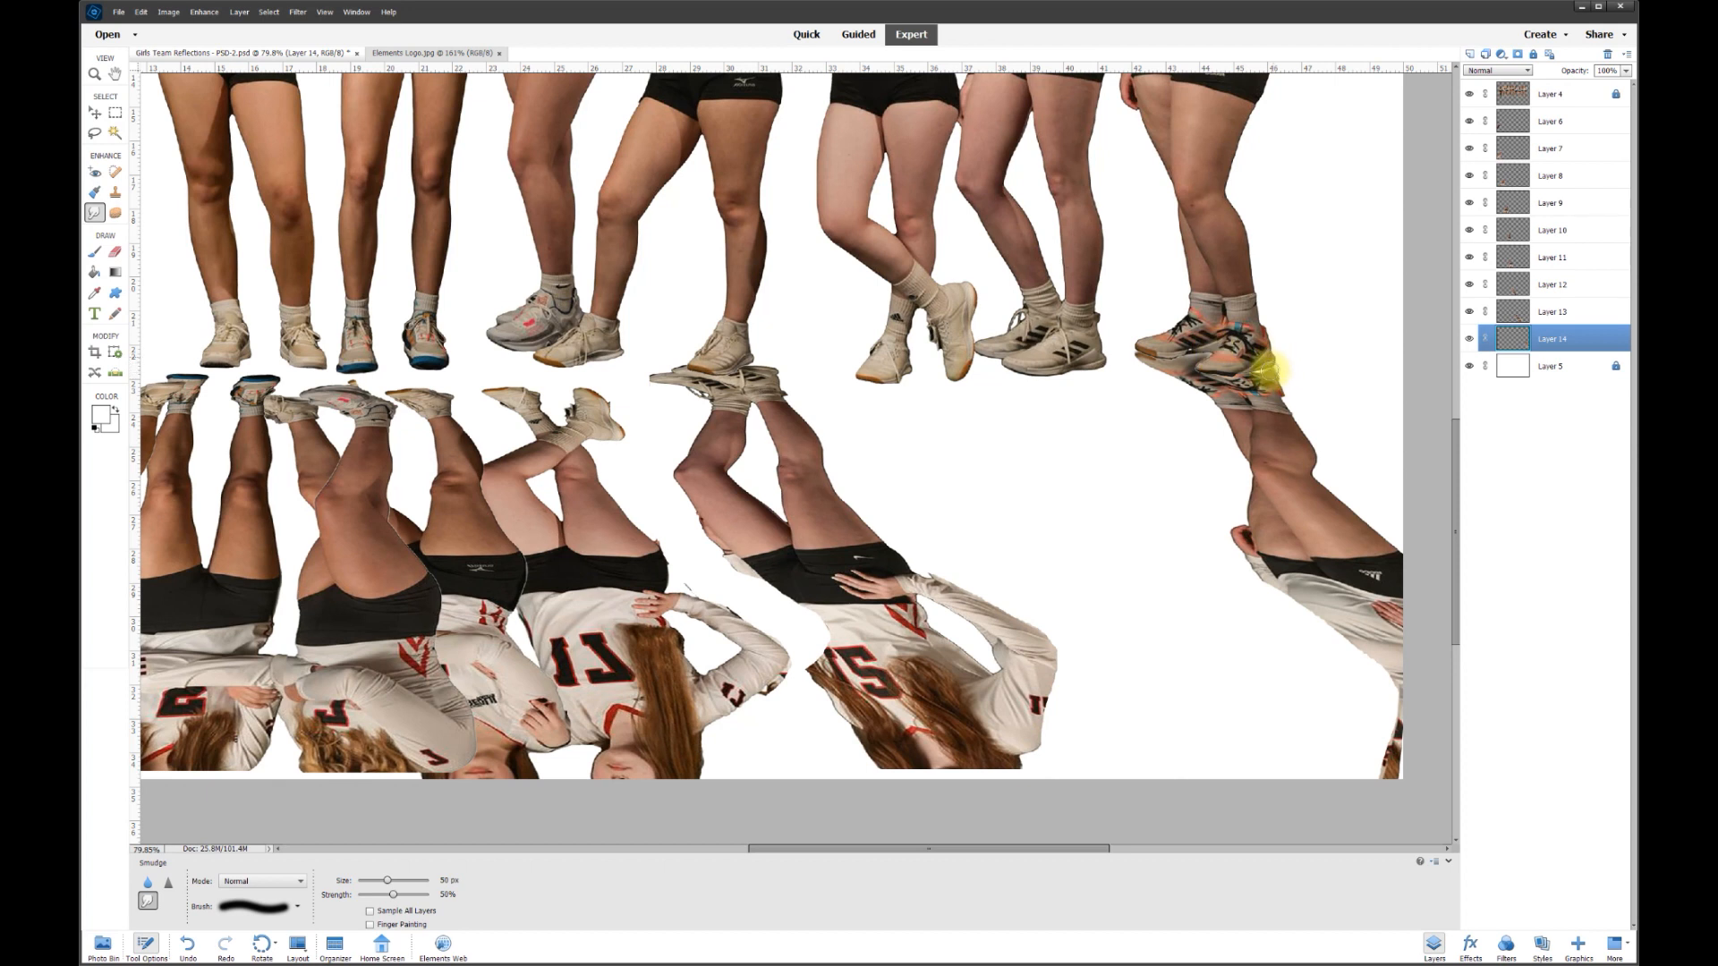
{"action": "mouse_move", "coordinate": [1269, 363]}
{"action": "left_mouse_down"}
{"action": "mouse_move", "coordinate": [1263, 425]}
{"action": "mouse_move", "coordinate": [1291, 455]}
{"action": "mouse_move", "coordinate": [1140, 352]}
{"action": "mouse_move", "coordinate": [1255, 391]}
{"action": "left_mouse_up"}
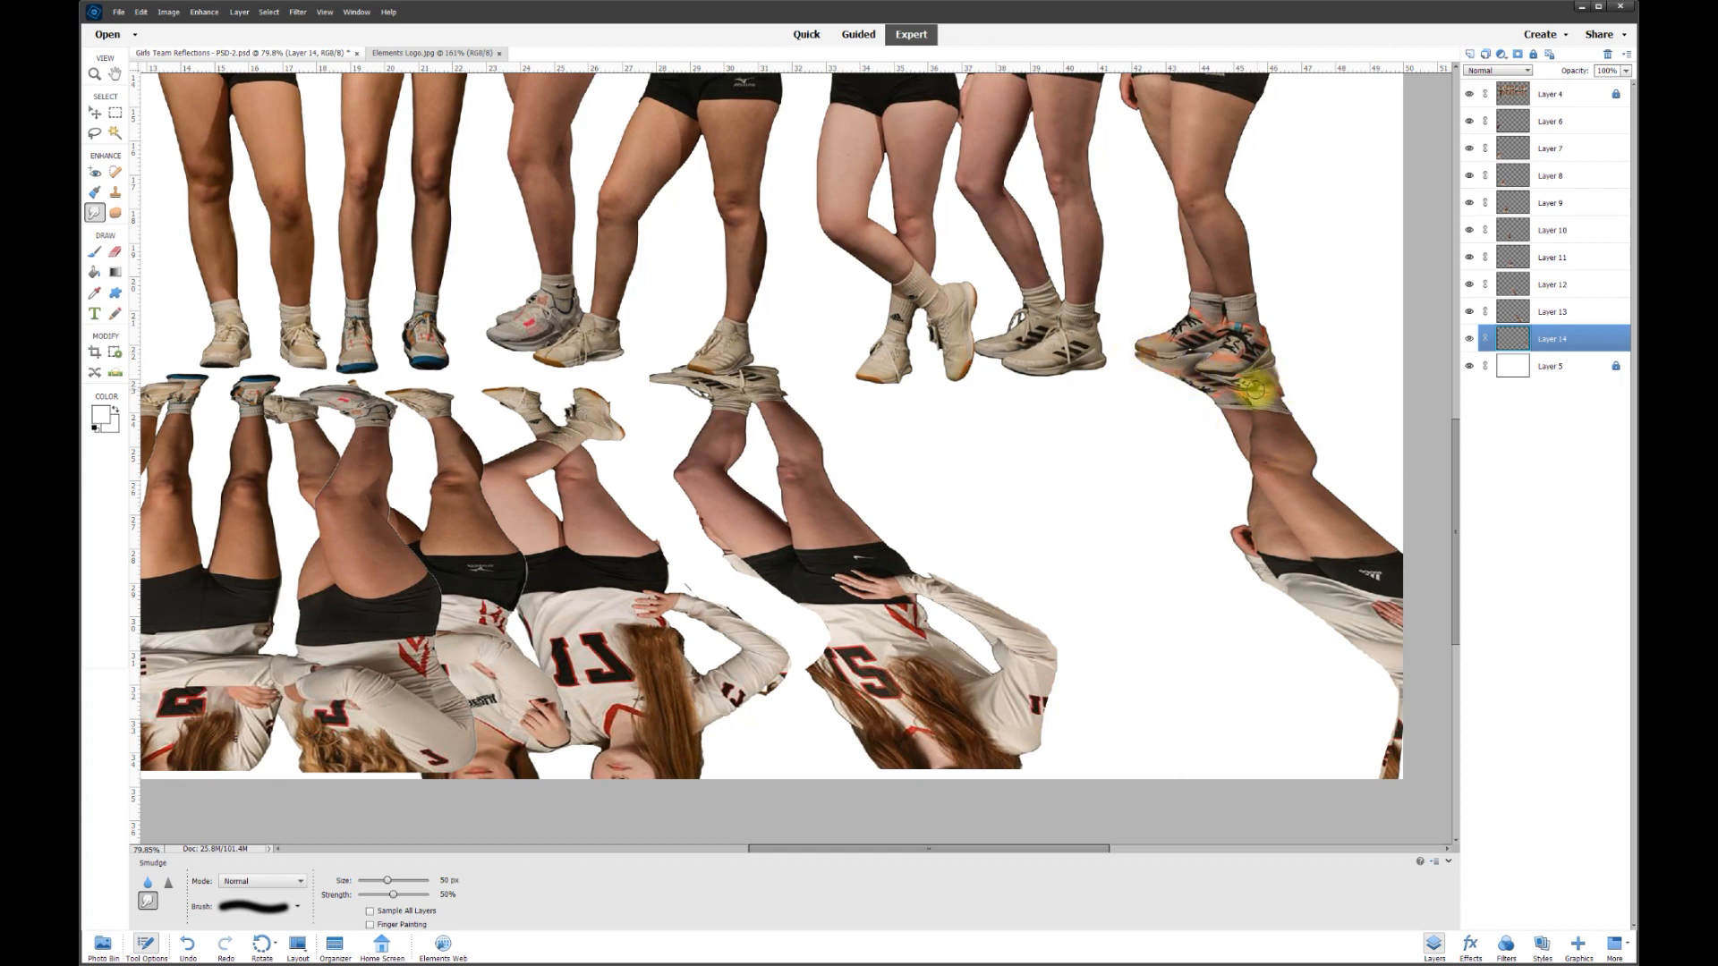
{"action": "left_click", "coordinate": [94, 114]}
{"action": "left_click_drag", "start_coordinate": [778, 526], "coordinate": [1112, 546]}
{"action": "left_click_drag", "start_coordinate": [1179, 781], "coordinate": [1174, 780]}
{"action": "left_click", "coordinate": [1334, 786]}
{"action": "mouse_move", "coordinate": [1163, 575]}
{"action": "left_mouse_down"}
{"action": "mouse_move", "coordinate": [1112, 583]}
{"action": "mouse_move", "coordinate": [1162, 582]}
{"action": "left_mouse_up"}
{"action": "left_click", "coordinate": [94, 213]}
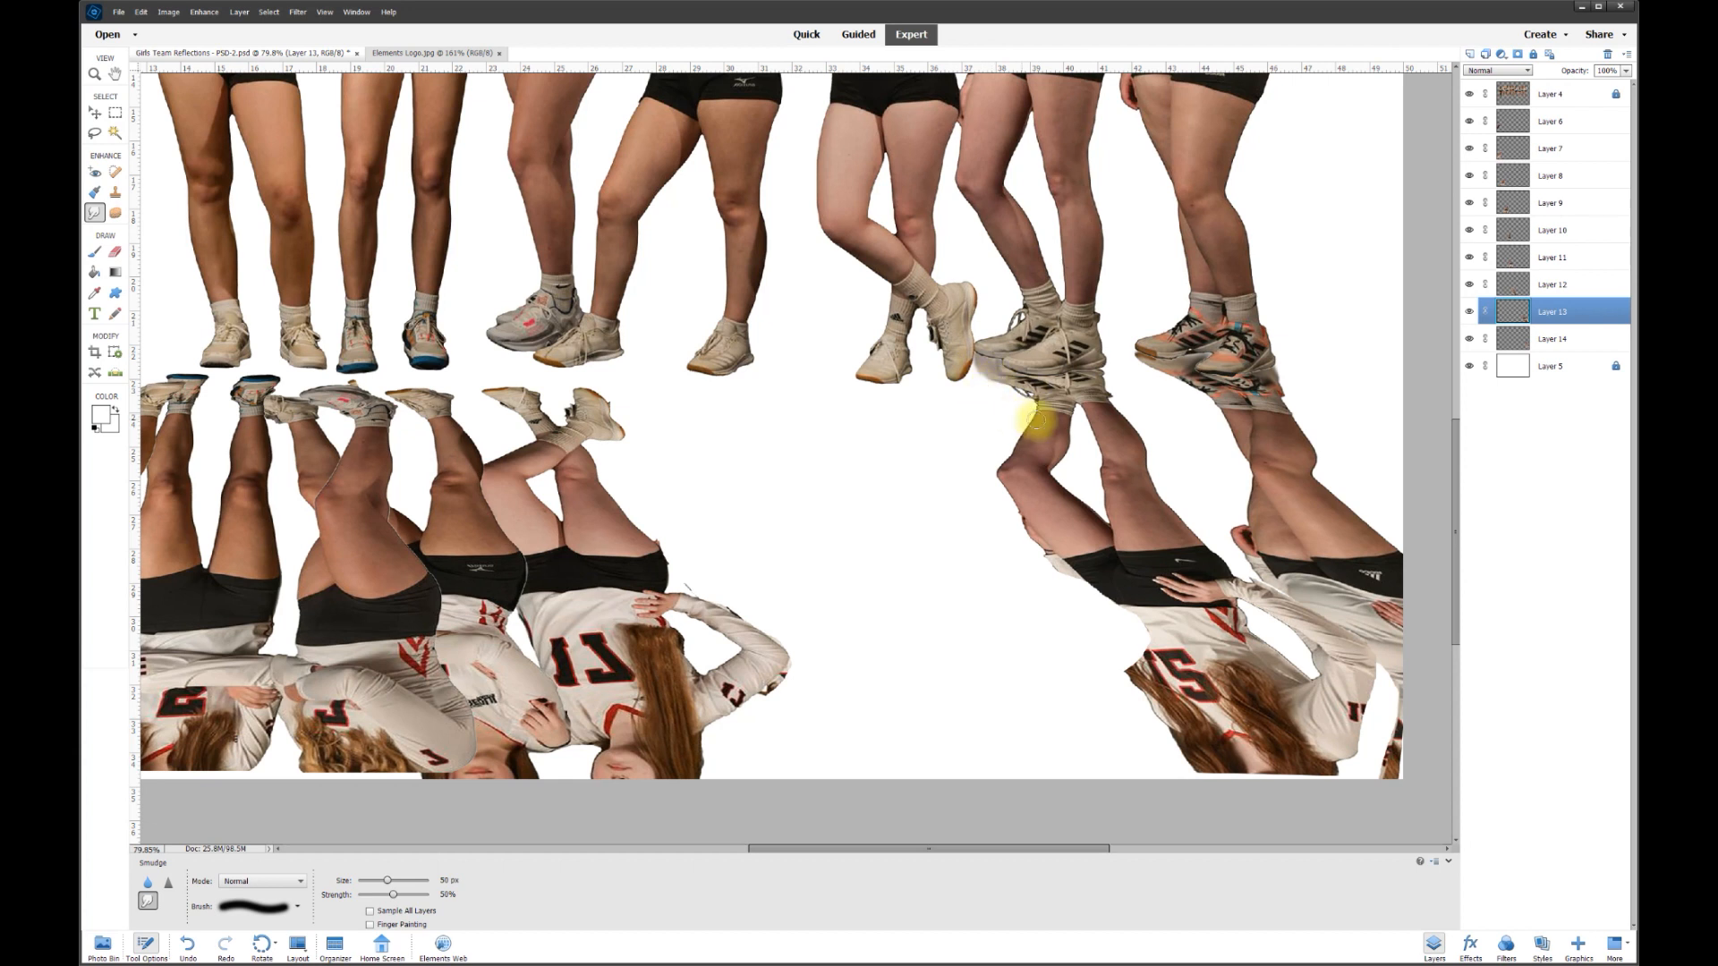
- Move the 17 player's reflection and the next two under their players, rotating and stretching to fit
{"action": "left_click", "coordinate": [94, 113]}
{"action": "left_click_drag", "start_coordinate": [606, 567], "coordinate": [960, 577]}
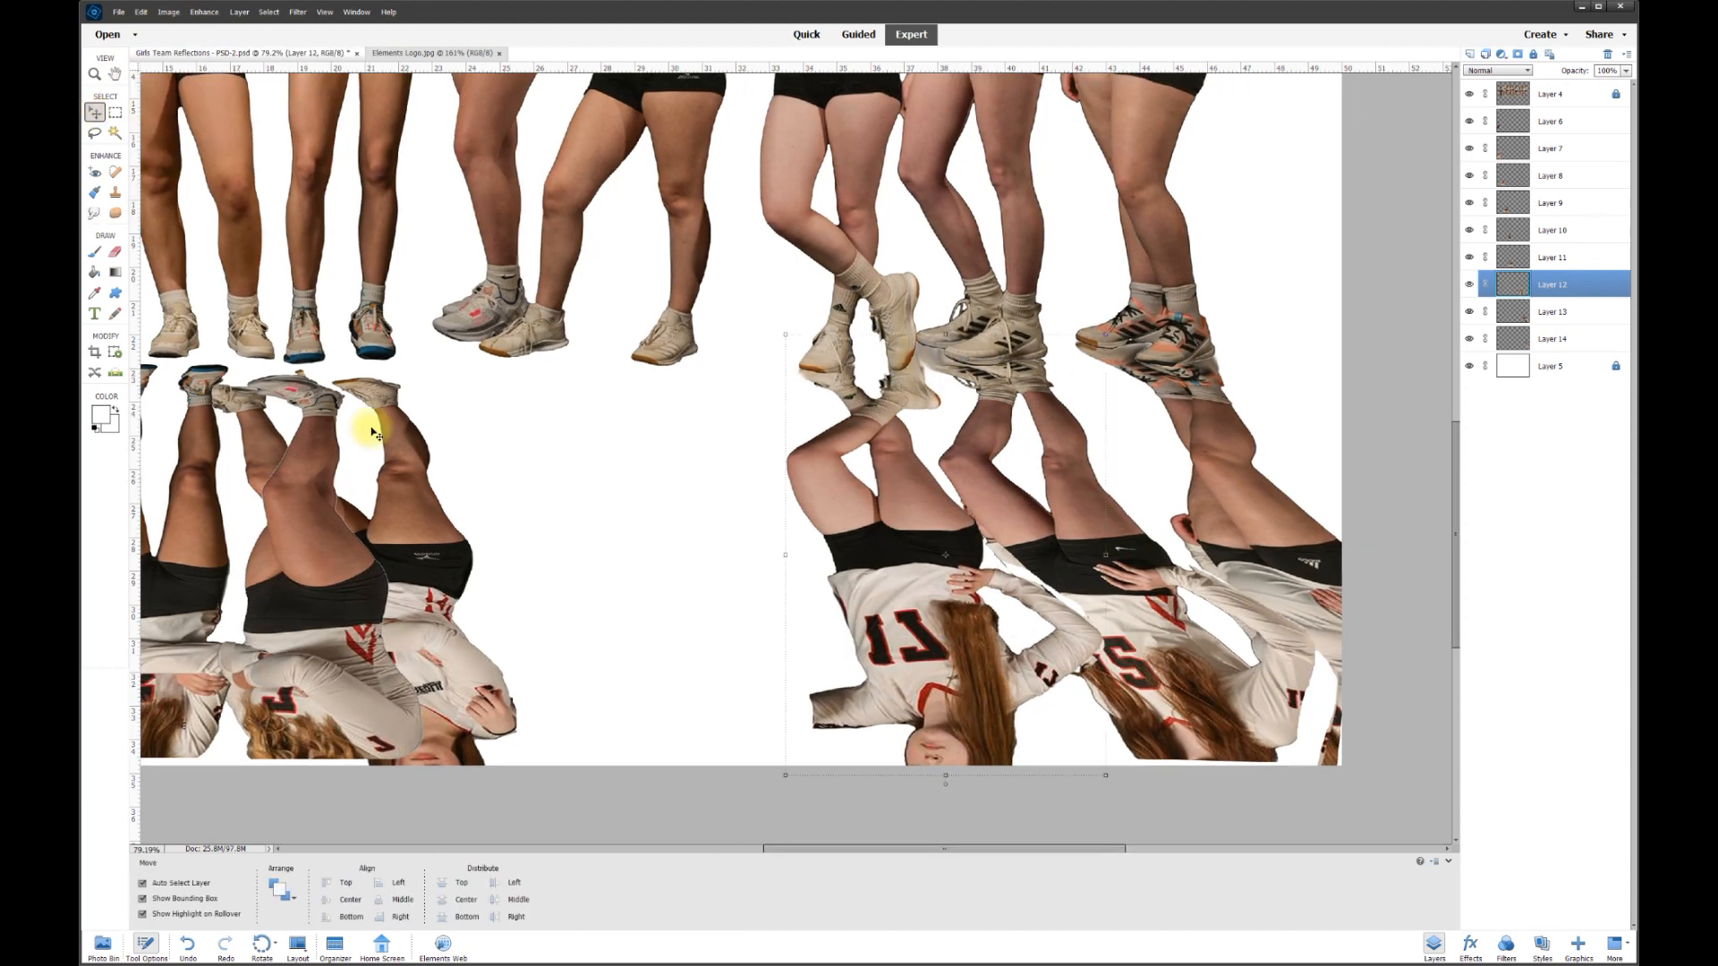
{"action": "left_click_drag", "start_coordinate": [369, 429], "coordinate": [505, 430]}
{"action": "left_click", "coordinate": [752, 781]}
{"action": "left_click_drag", "start_coordinate": [634, 761], "coordinate": [632, 771]}
{"action": "left_click", "coordinate": [754, 782]}
{"action": "scroll", "coordinate": [754, 782], "scroll_direction": "left", "scroll_amount": 5}
{"action": "left_click_drag", "start_coordinate": [886, 510], "coordinate": [1036, 491]}
{"action": "left_click_drag", "start_coordinate": [1078, 742], "coordinate": [1074, 763]}
{"action": "left_click", "coordinate": [1142, 779]}
- Position the next three reflections beneath their players, rotating one about -1.97° and stretching them
{"action": "left_click_drag", "start_coordinate": [733, 589], "coordinate": [910, 587]}
{"action": "left_click_drag", "start_coordinate": [880, 768], "coordinate": [893, 777]}
{"action": "left_click", "coordinate": [792, 785]}
{"action": "left_click_drag", "start_coordinate": [542, 560], "coordinate": [687, 545]}
{"action": "left_click_drag", "start_coordinate": [679, 758], "coordinate": [686, 770]}
{"action": "left_click", "coordinate": [514, 764]}
{"action": "left_click", "coordinate": [820, 781]}
{"action": "left_click_drag", "start_coordinate": [365, 572], "coordinate": [456, 546]}
{"action": "left_click_drag", "start_coordinate": [448, 736], "coordinate": [448, 766]}
{"action": "left_click", "coordinate": [576, 779]}
- Move the left number 51 reflection under its player and stretch it to 11.625 in tall
{"action": "left_click_drag", "start_coordinate": [263, 517], "coordinate": [291, 520]}
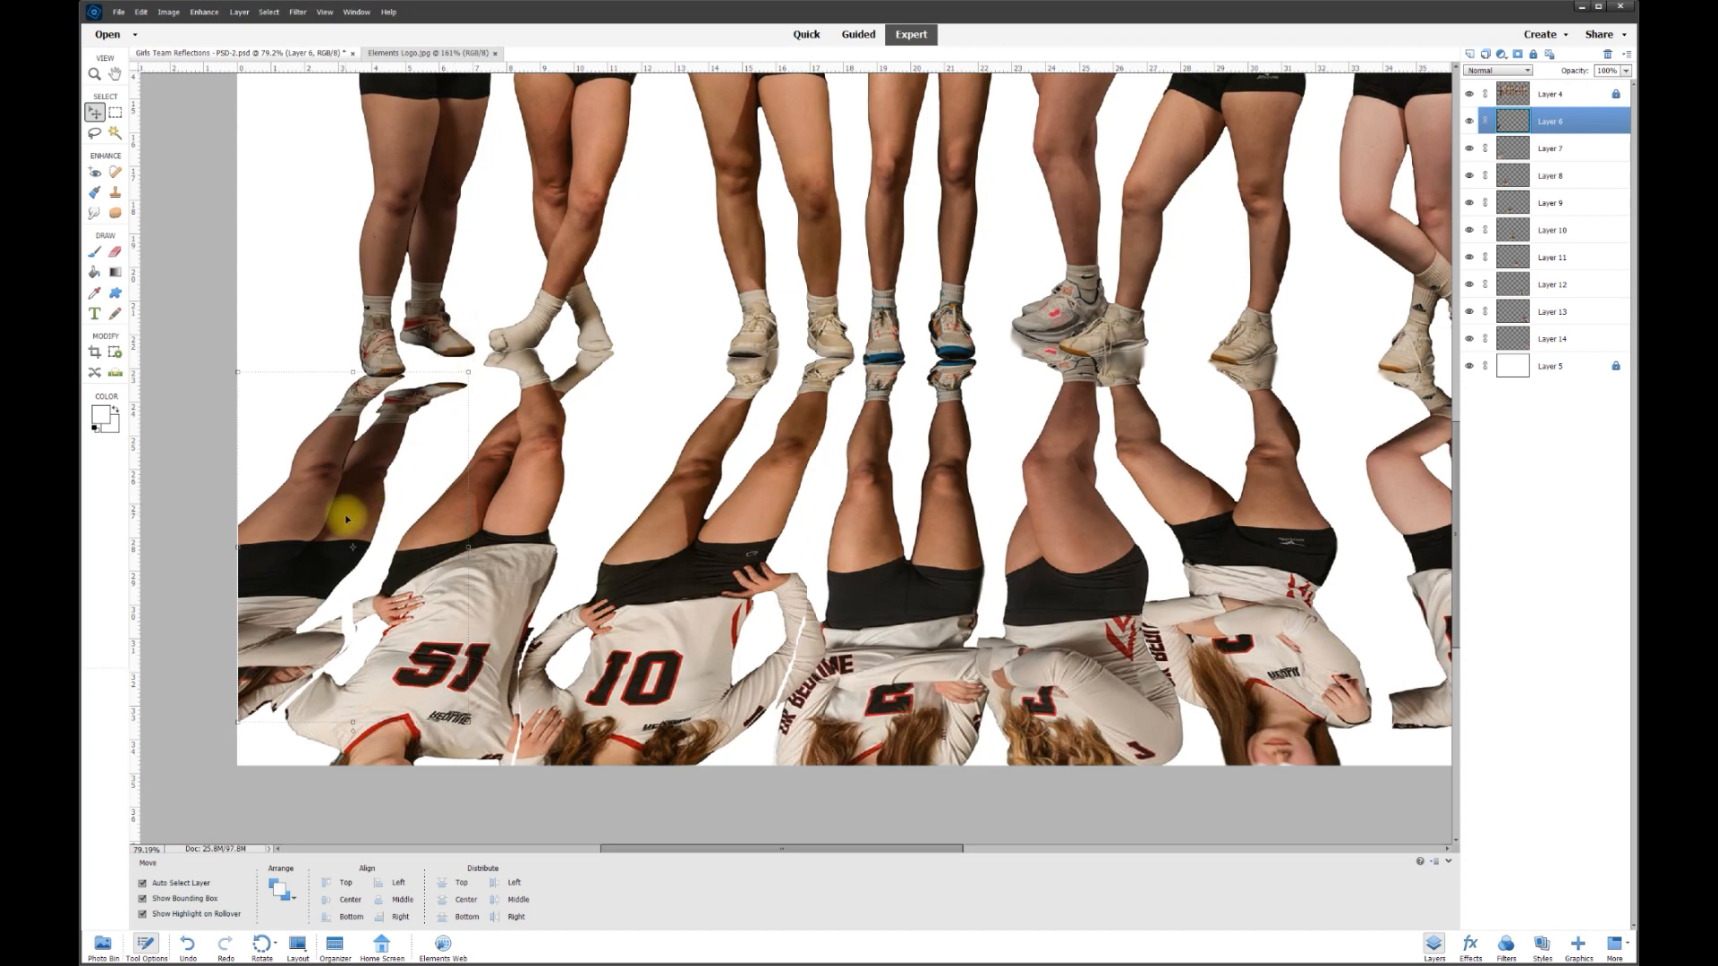
{"action": "left_click_drag", "start_coordinate": [353, 723], "coordinate": [347, 760]}
{"action": "left_click", "coordinate": [424, 769]}
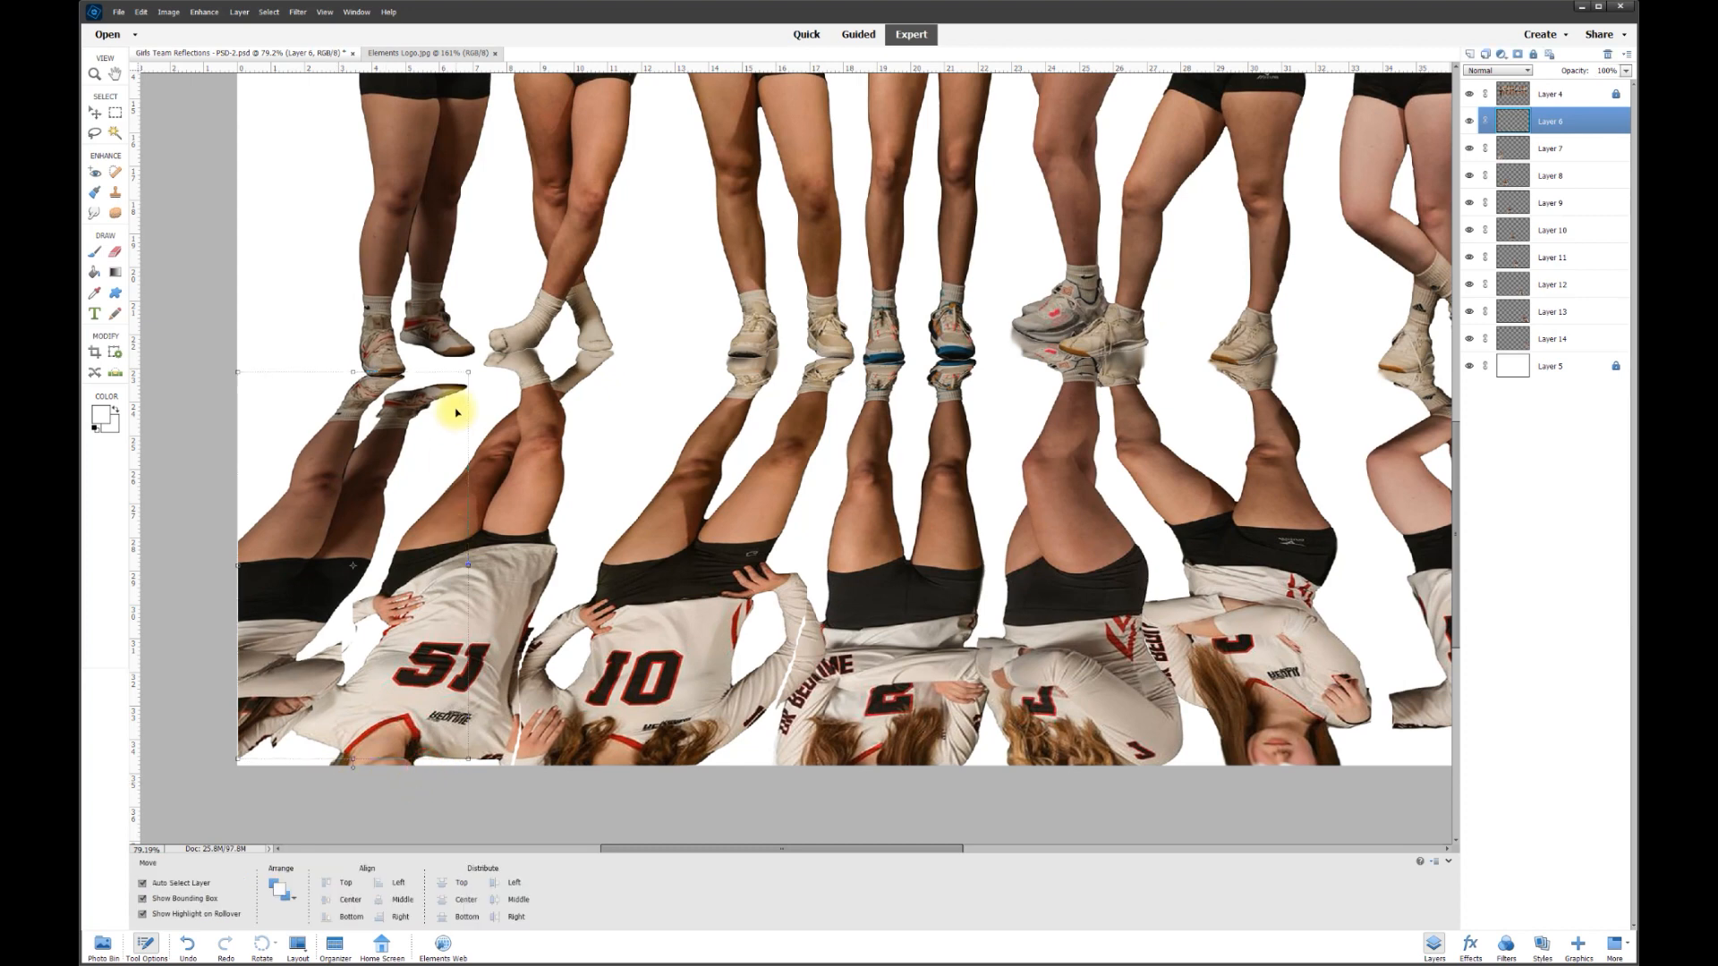
{"action": "left_click", "coordinate": [173, 16]}
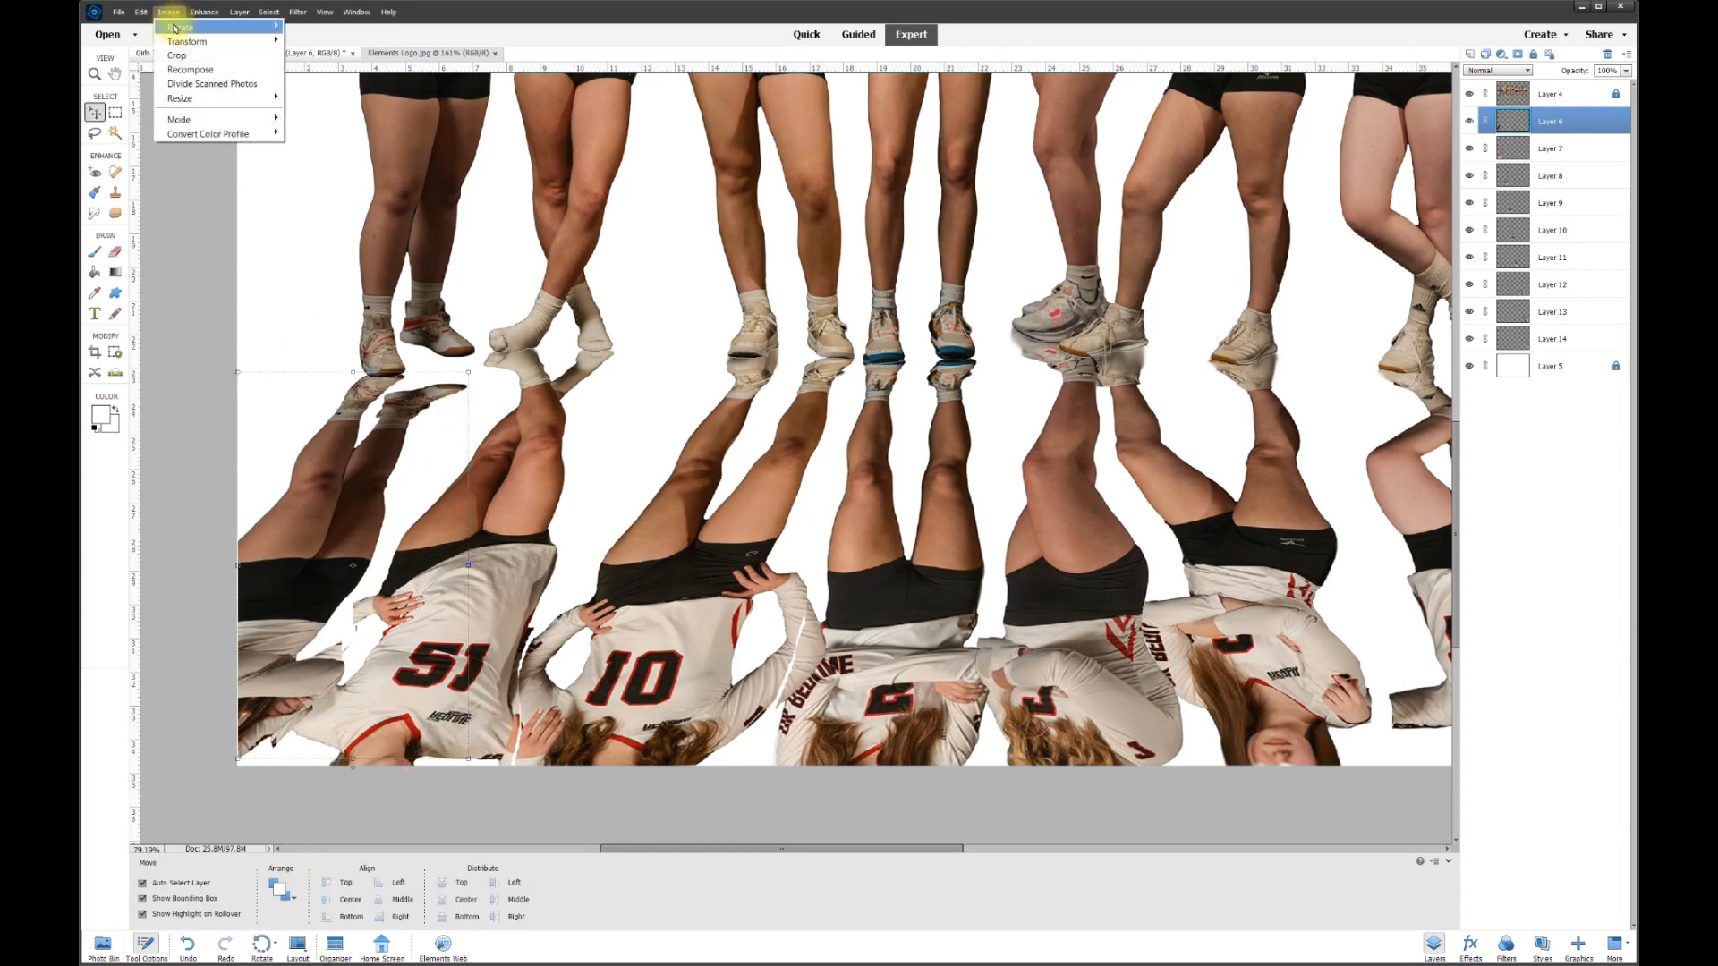
- Warp Layer 6's reflection, bending its top corner up toward the shoe
{"action": "mouse_move", "coordinate": [219, 41]}
{"action": "left_click", "coordinate": [306, 97]}
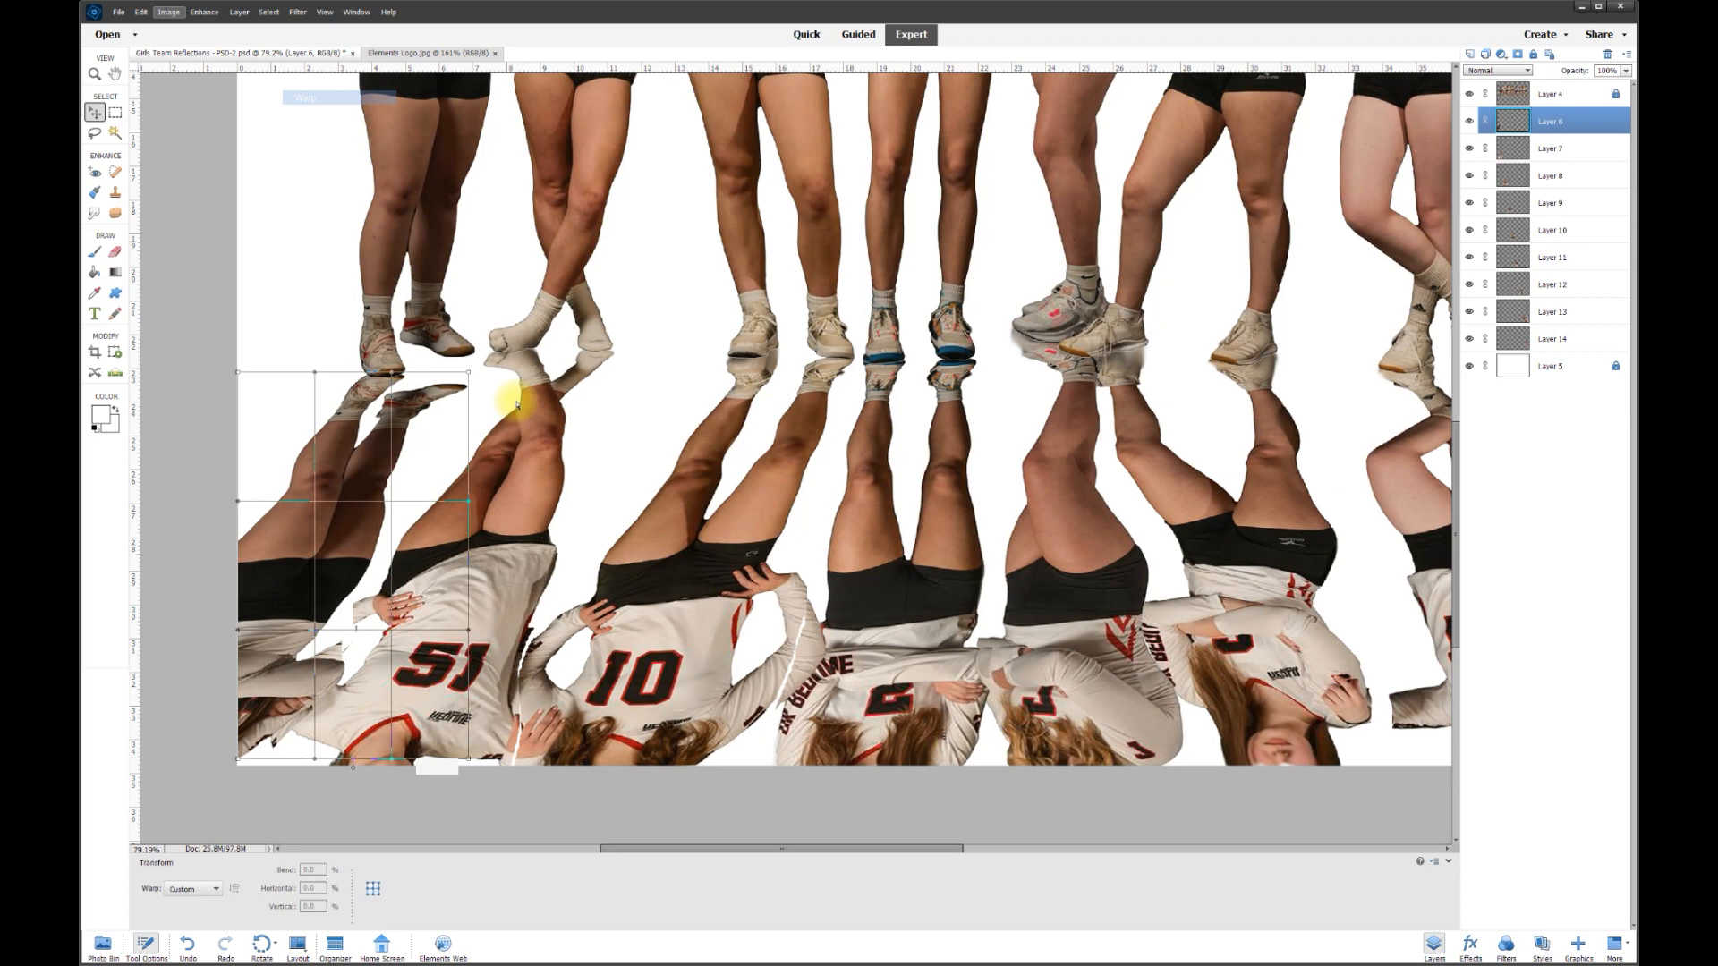
{"action": "left_click_drag", "start_coordinate": [470, 377], "coordinate": [366, 386]}
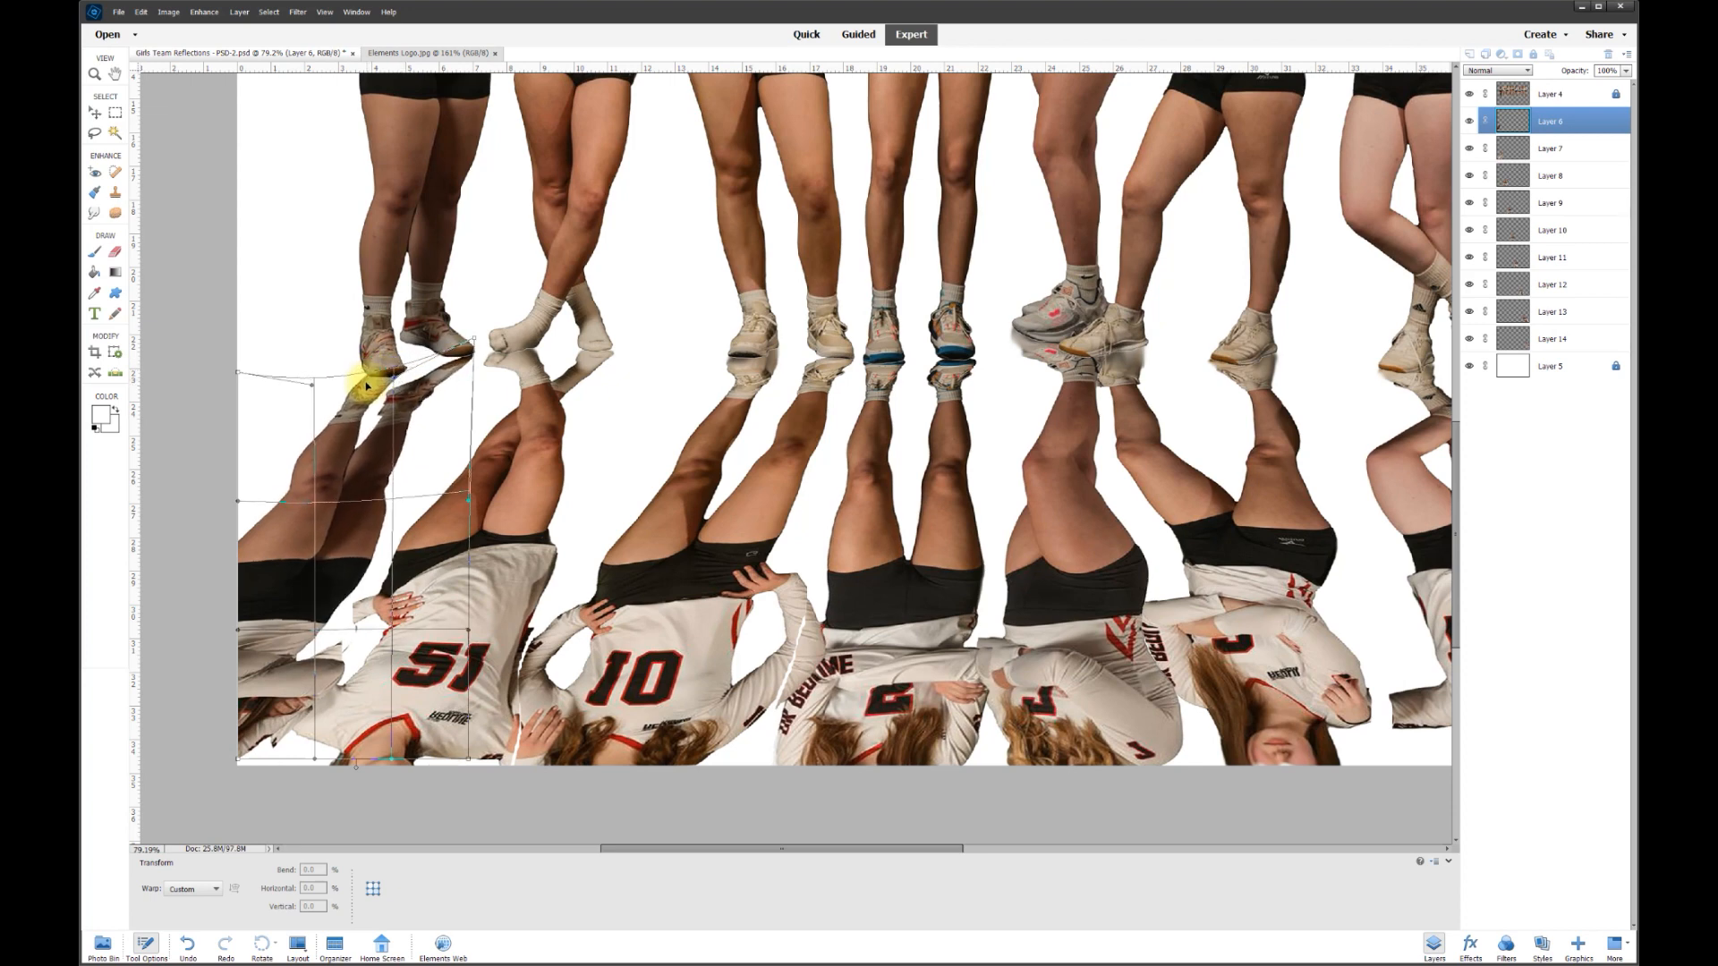
{"action": "left_click", "coordinate": [431, 764]}
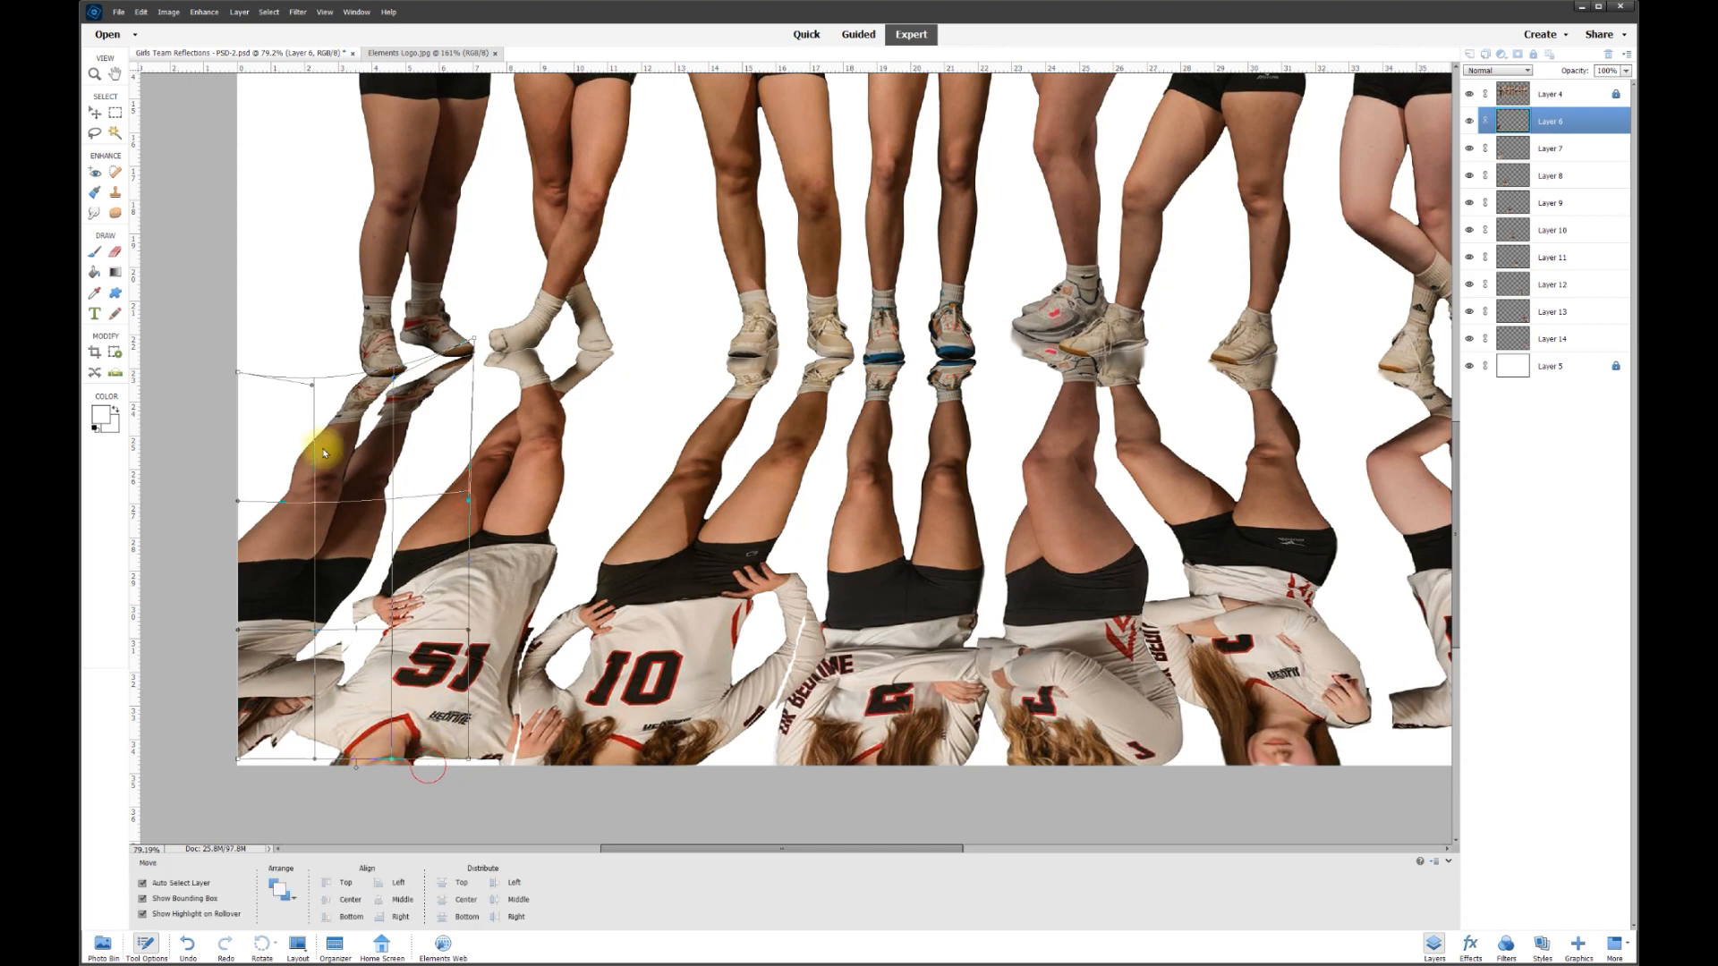
- Smudge the number 51 player's shoes into their reflection to blend the join
{"action": "left_click", "coordinate": [96, 212]}
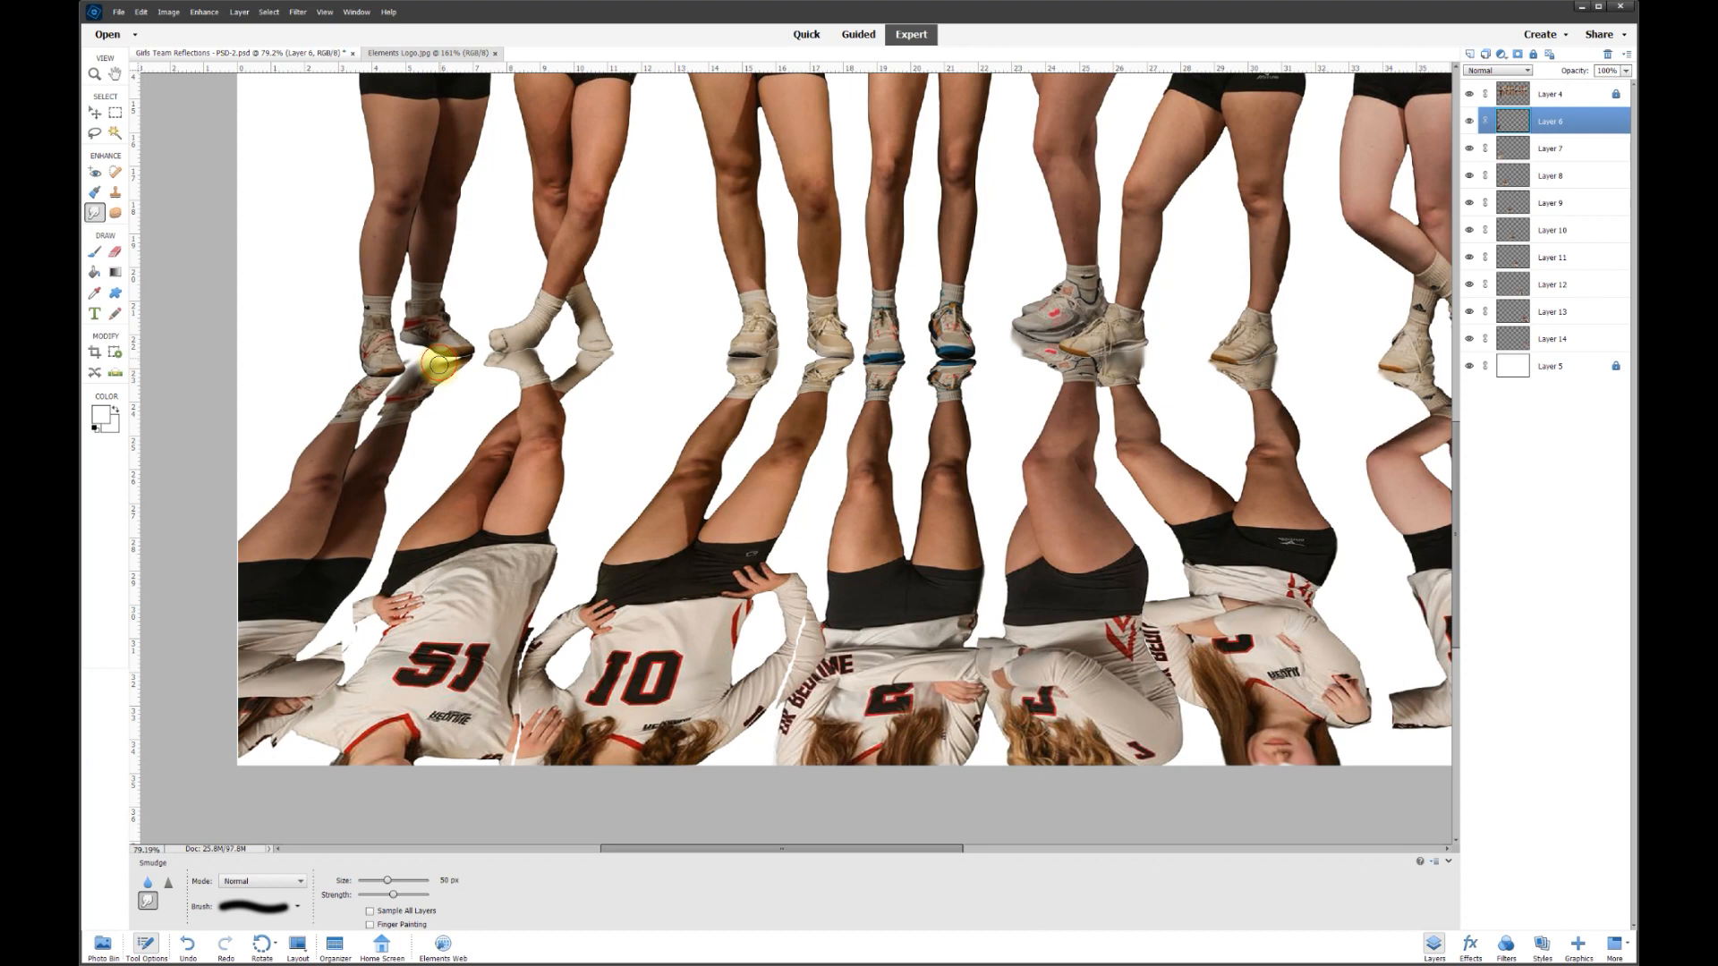
{"action": "left_click_drag", "start_coordinate": [426, 367], "coordinate": [409, 369]}
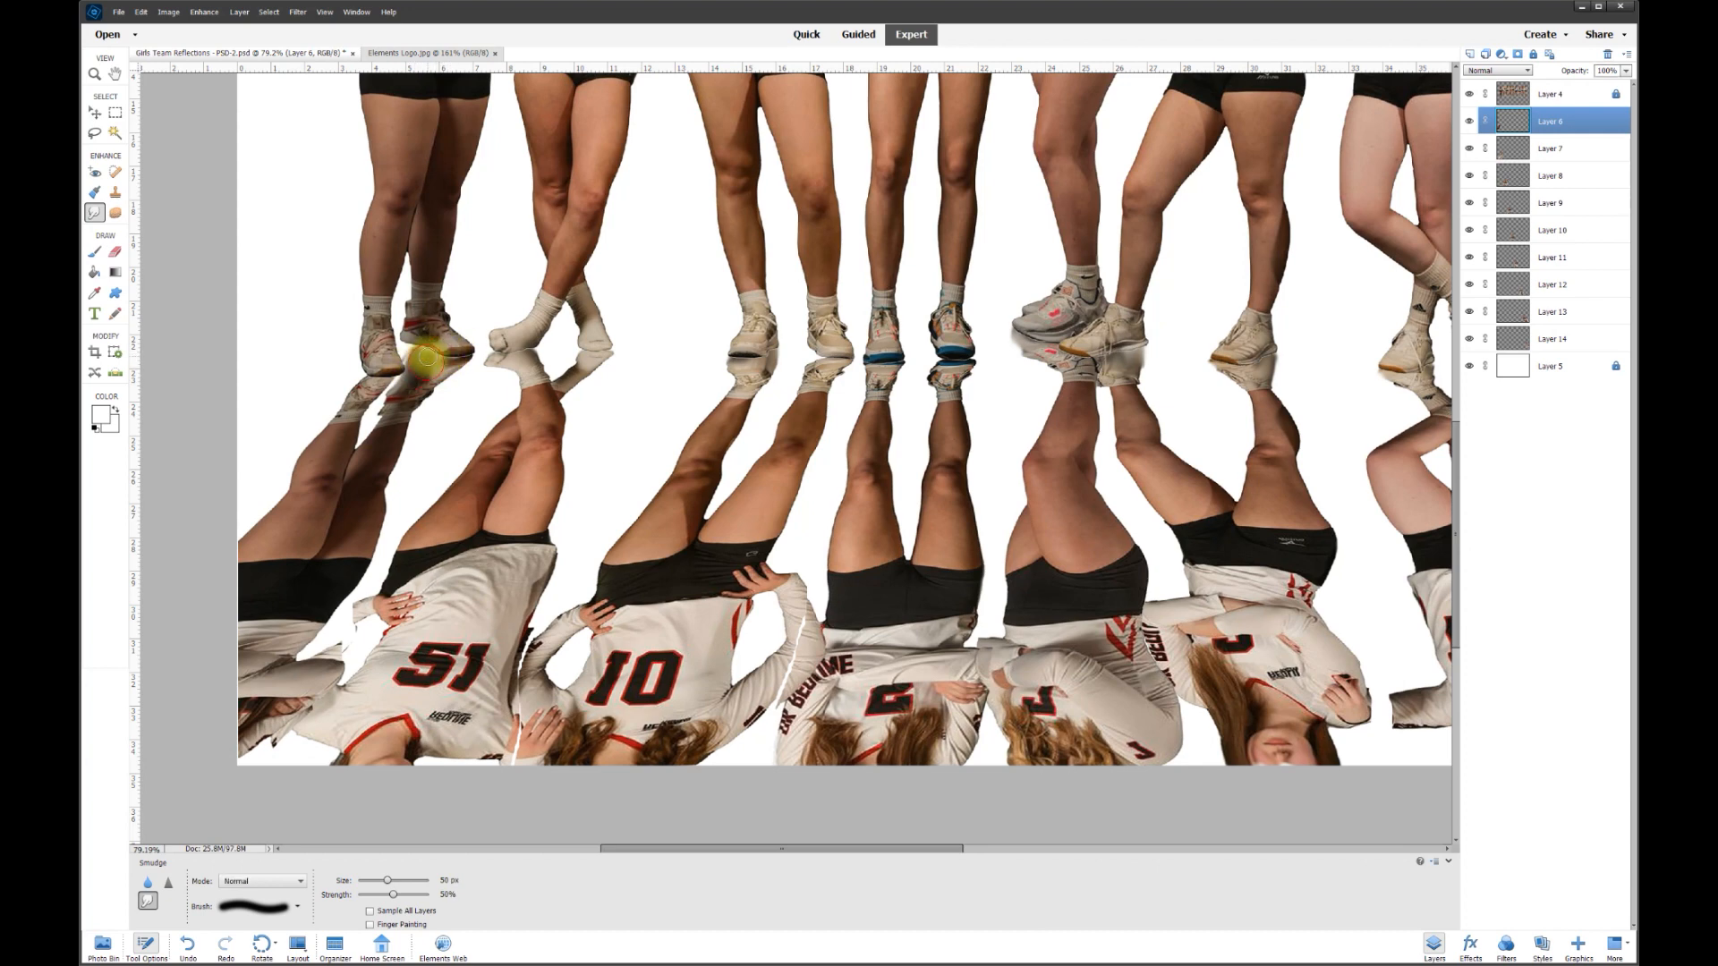
{"action": "mouse_move", "coordinate": [405, 358]}
{"action": "left_mouse_down"}
{"action": "mouse_move", "coordinate": [364, 367]}
{"action": "mouse_move", "coordinate": [419, 383]}
{"action": "left_mouse_up"}
{"action": "scroll", "coordinate": [603, 421], "scroll_direction": "down", "scroll_amount": 4}
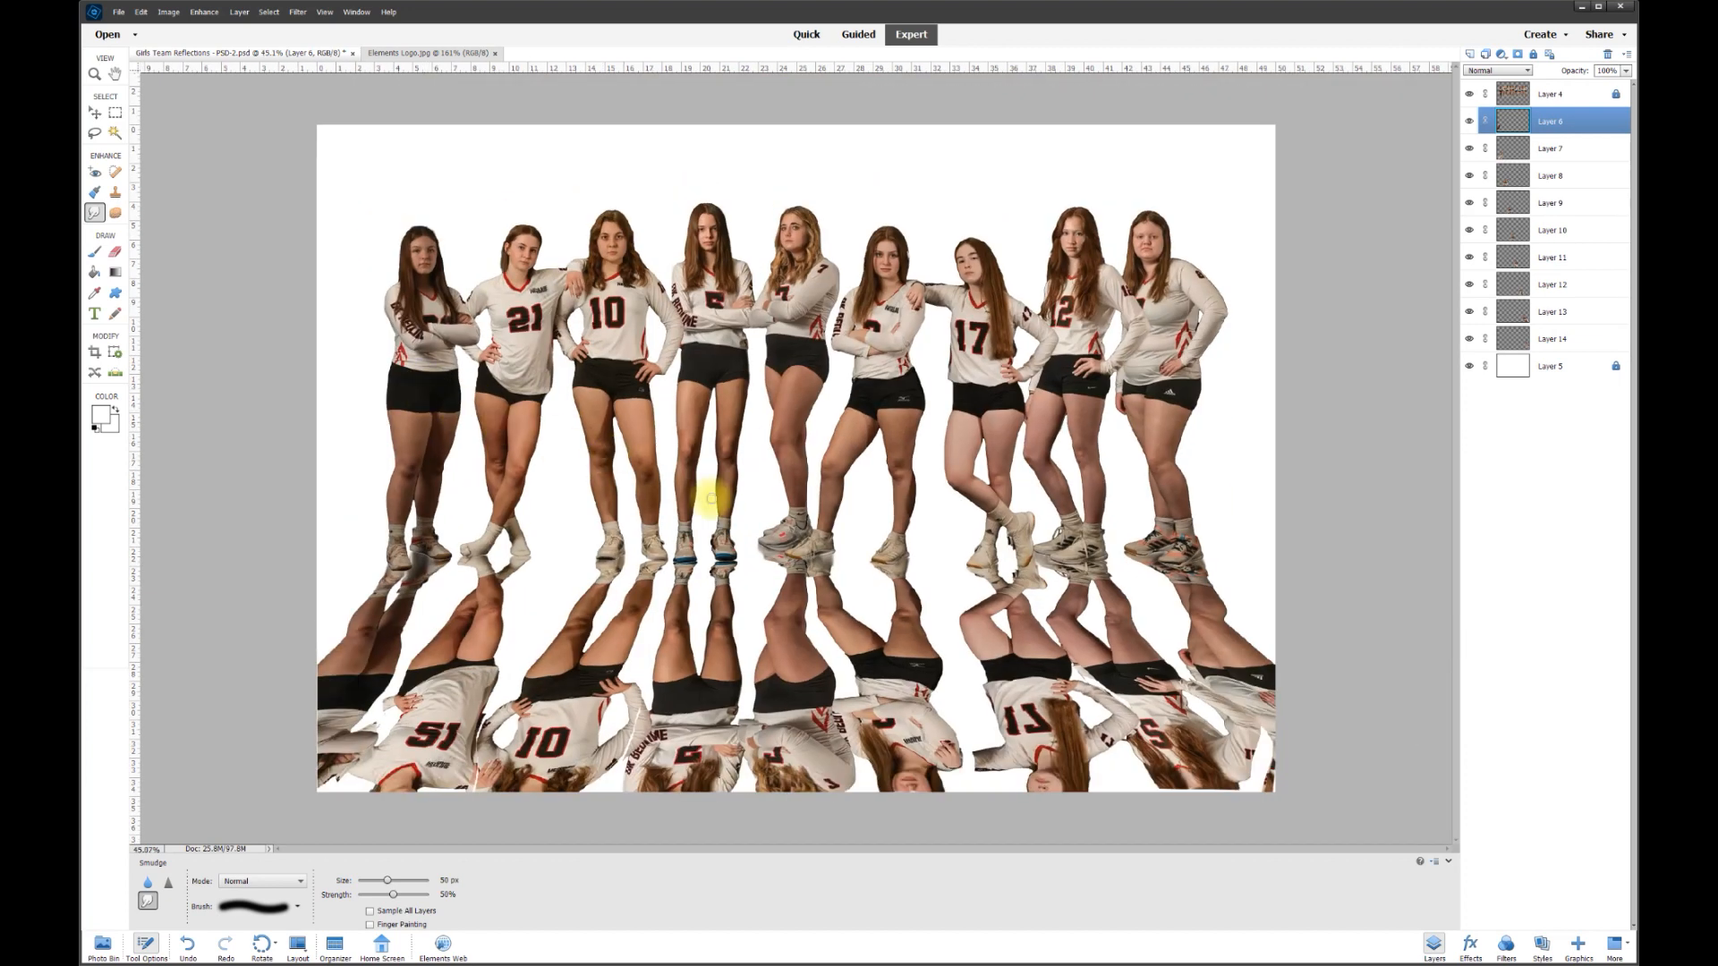
- Marquee-select all nine reflection layers, Layers 6 through 14, with the Move tool
{"action": "left_click", "coordinate": [94, 112]}
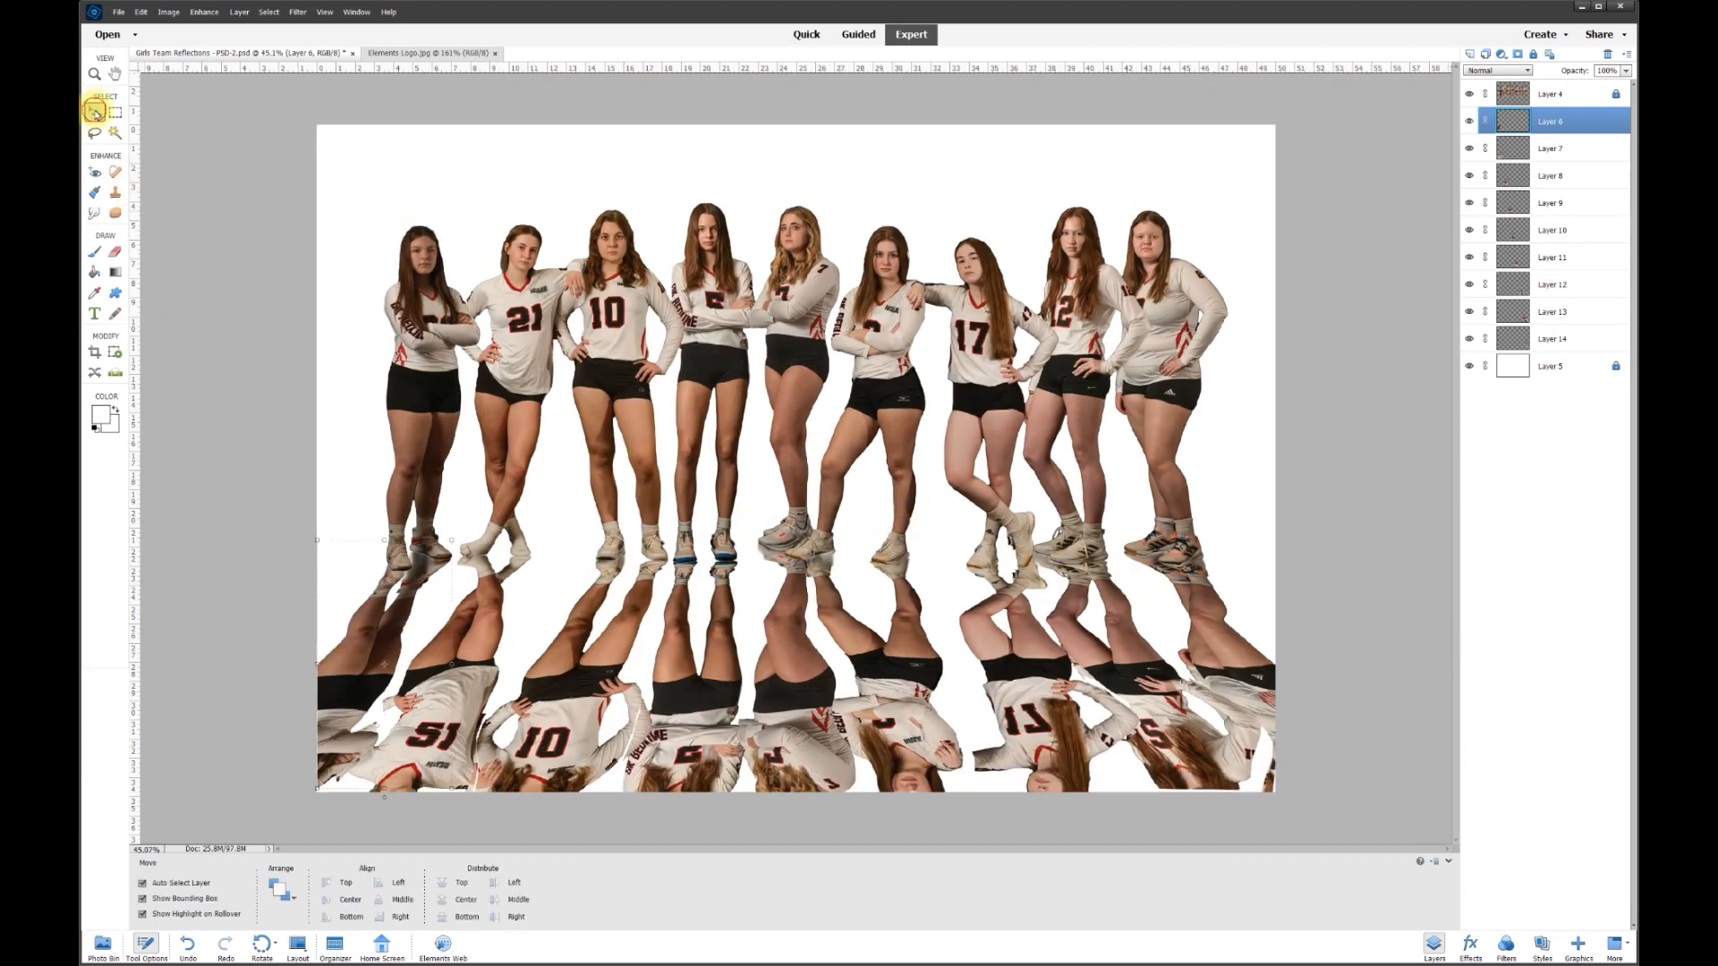
{"action": "scroll", "coordinate": [609, 501], "scroll_direction": "up", "scroll_amount": 2}
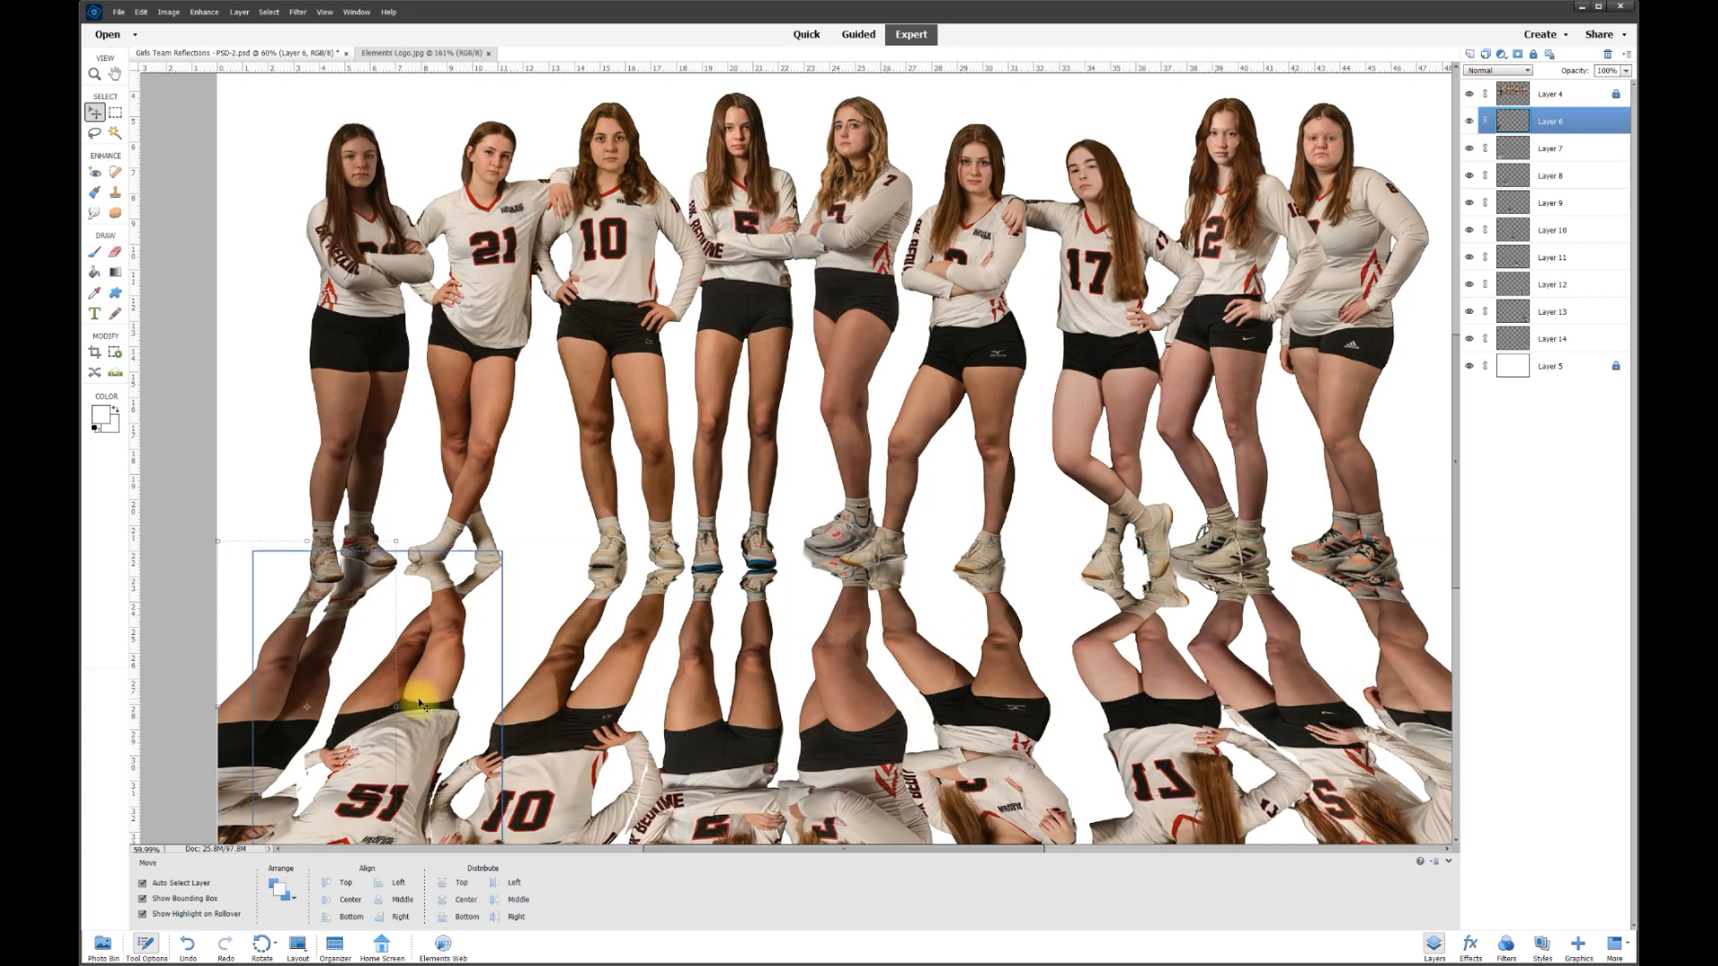
{"action": "scroll", "coordinate": [407, 703], "scroll_direction": "down", "scroll_amount": 2}
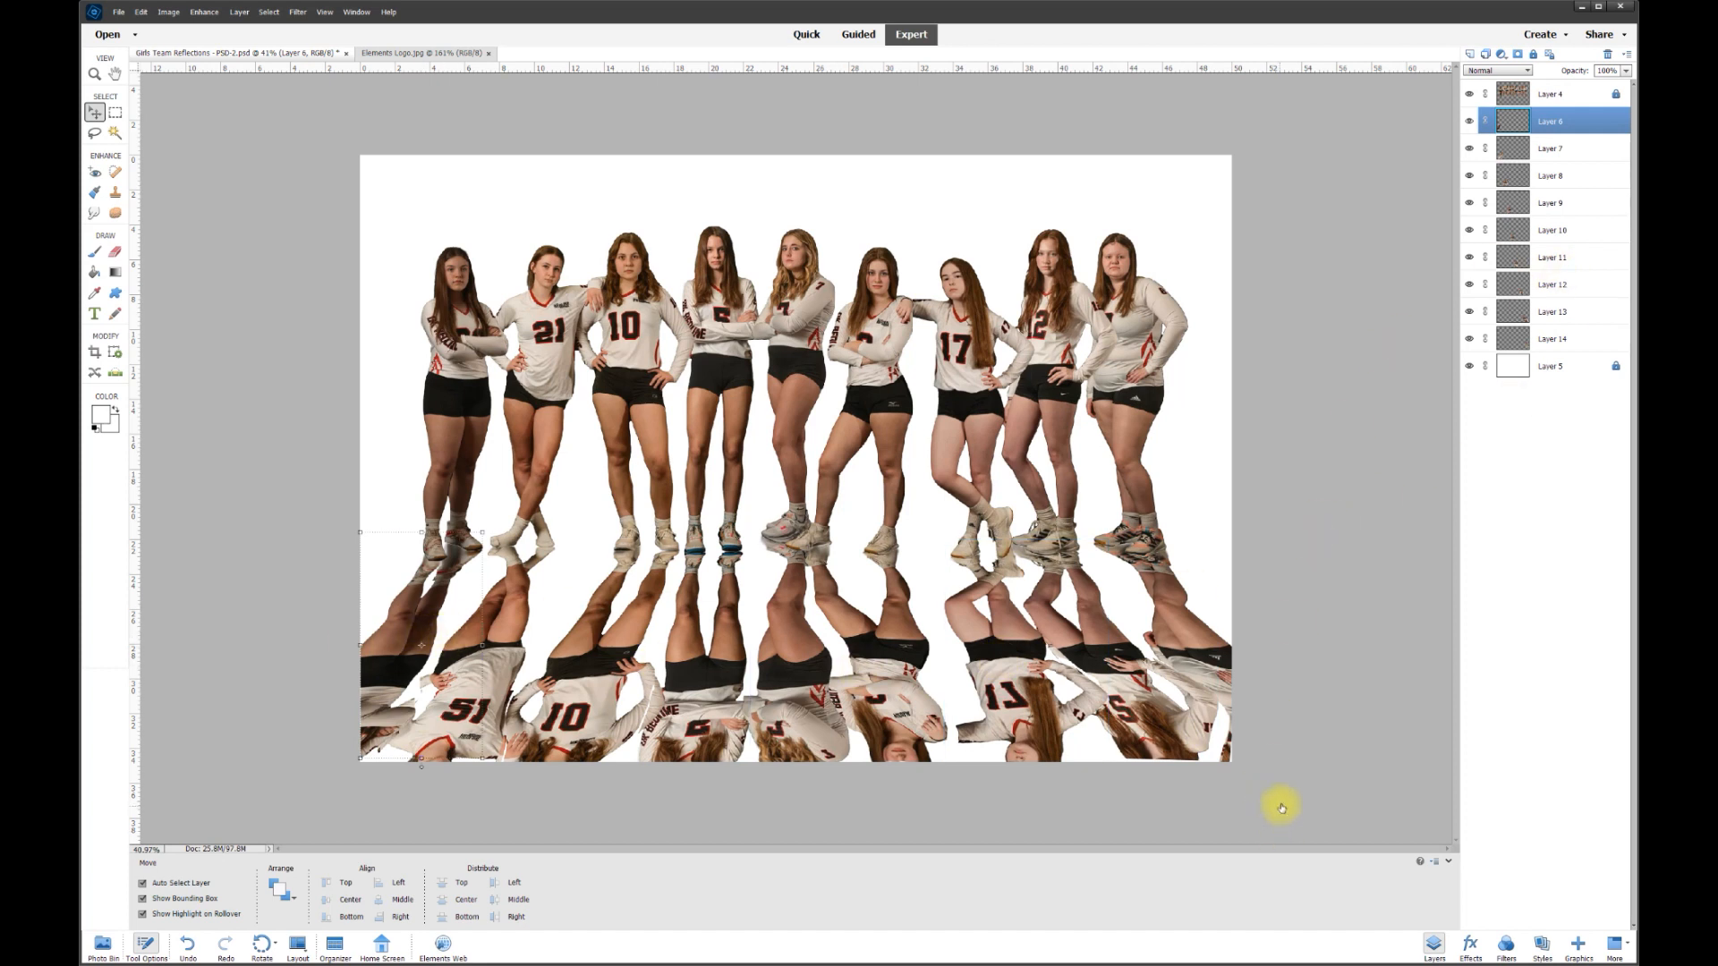
{"action": "left_click", "coordinate": [250, 602]}
{"action": "left_click_drag", "start_coordinate": [251, 602], "coordinate": [1243, 790]}
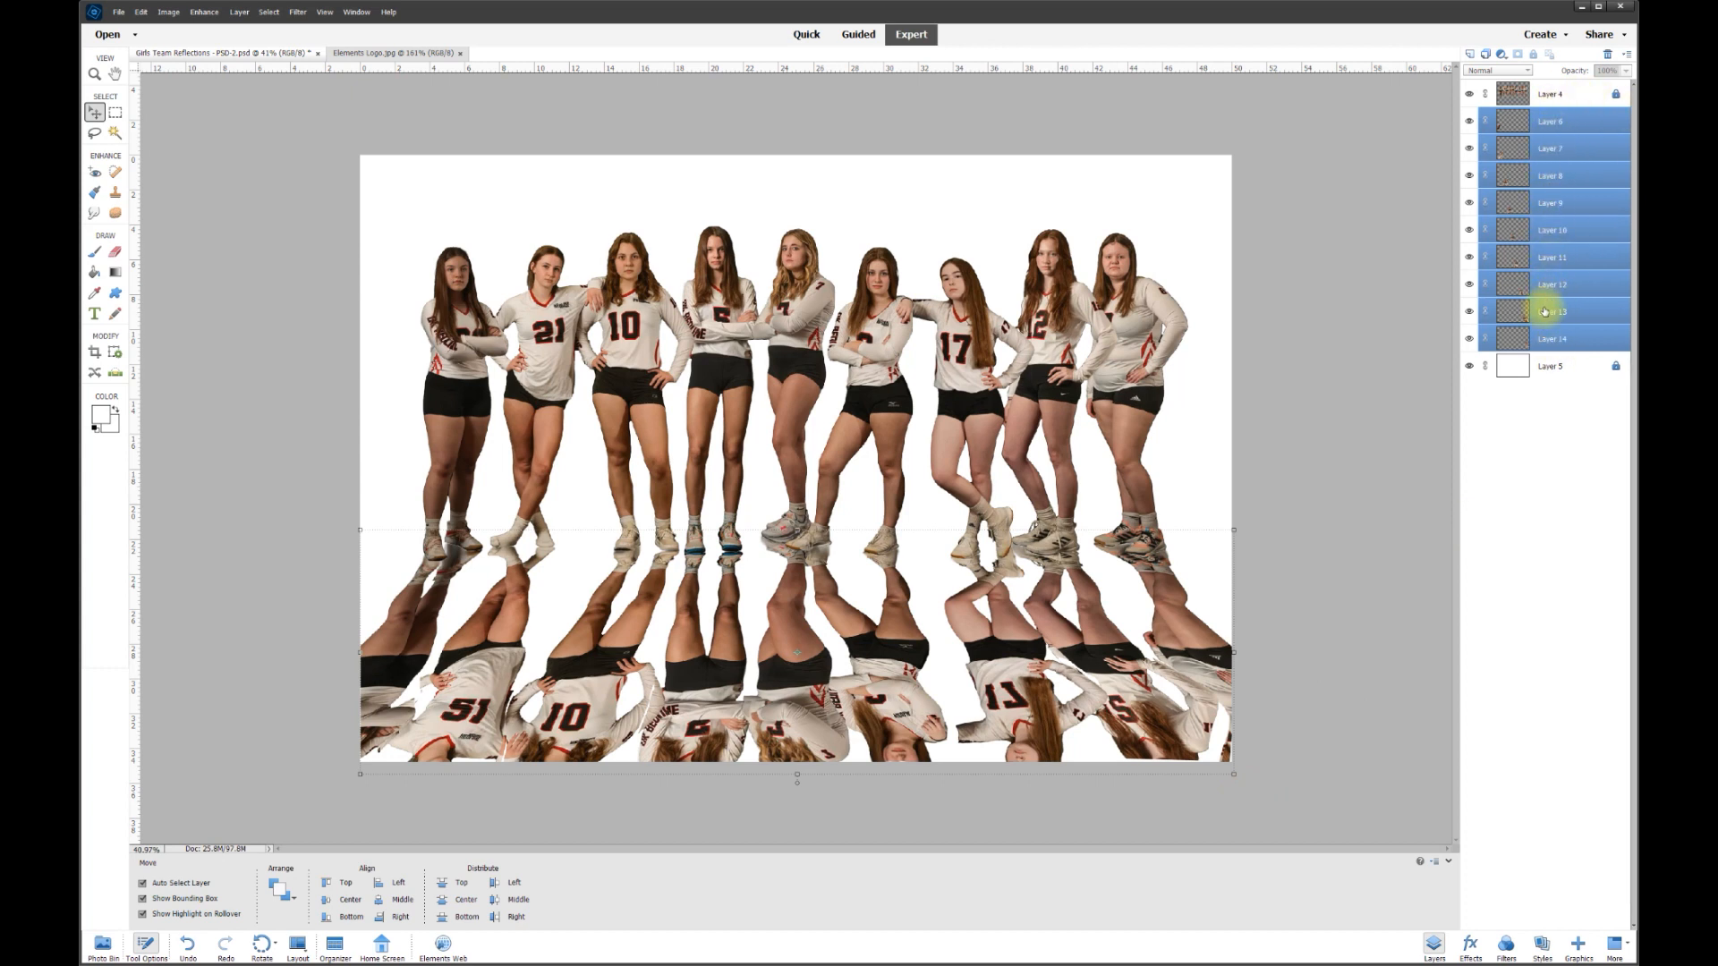
- Merge the selected reflections into a single Layer 6 and toggle it to compare
{"action": "right_click", "coordinate": [1551, 124]}
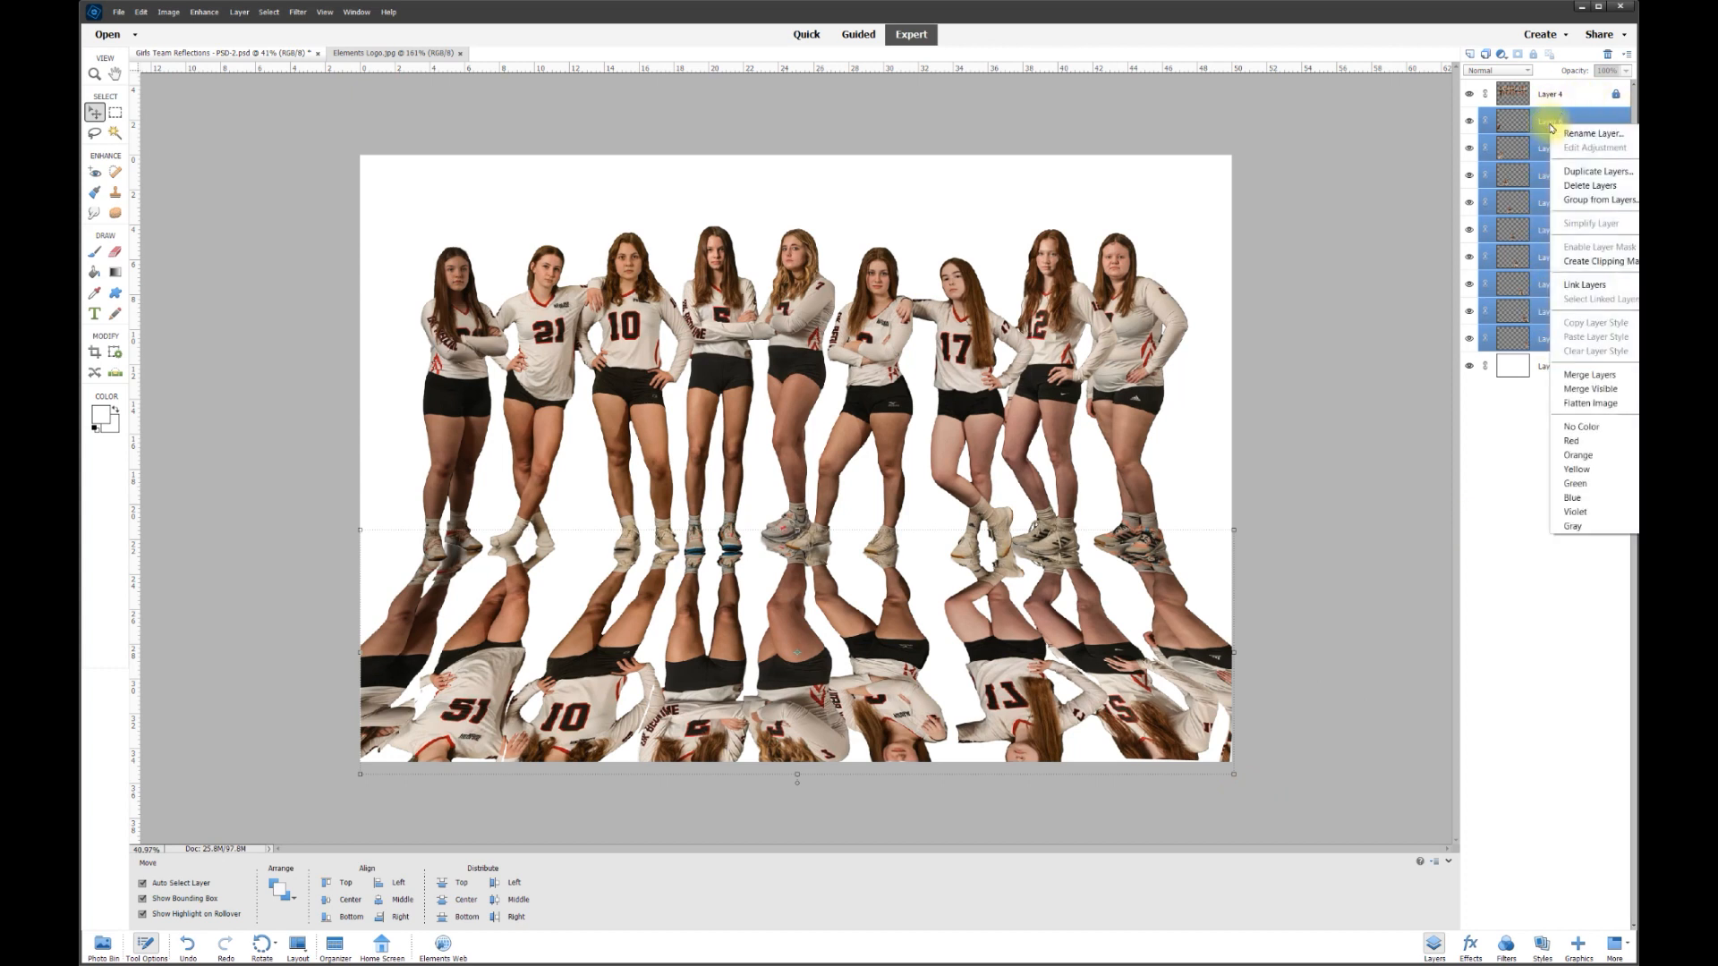
{"action": "left_click", "coordinate": [1585, 376]}
{"action": "left_click", "coordinate": [1470, 120]}
{"action": "left_click", "coordinate": [1470, 121]}
{"action": "left_click", "coordinate": [1470, 120]}
{"action": "left_click", "coordinate": [1470, 121]}
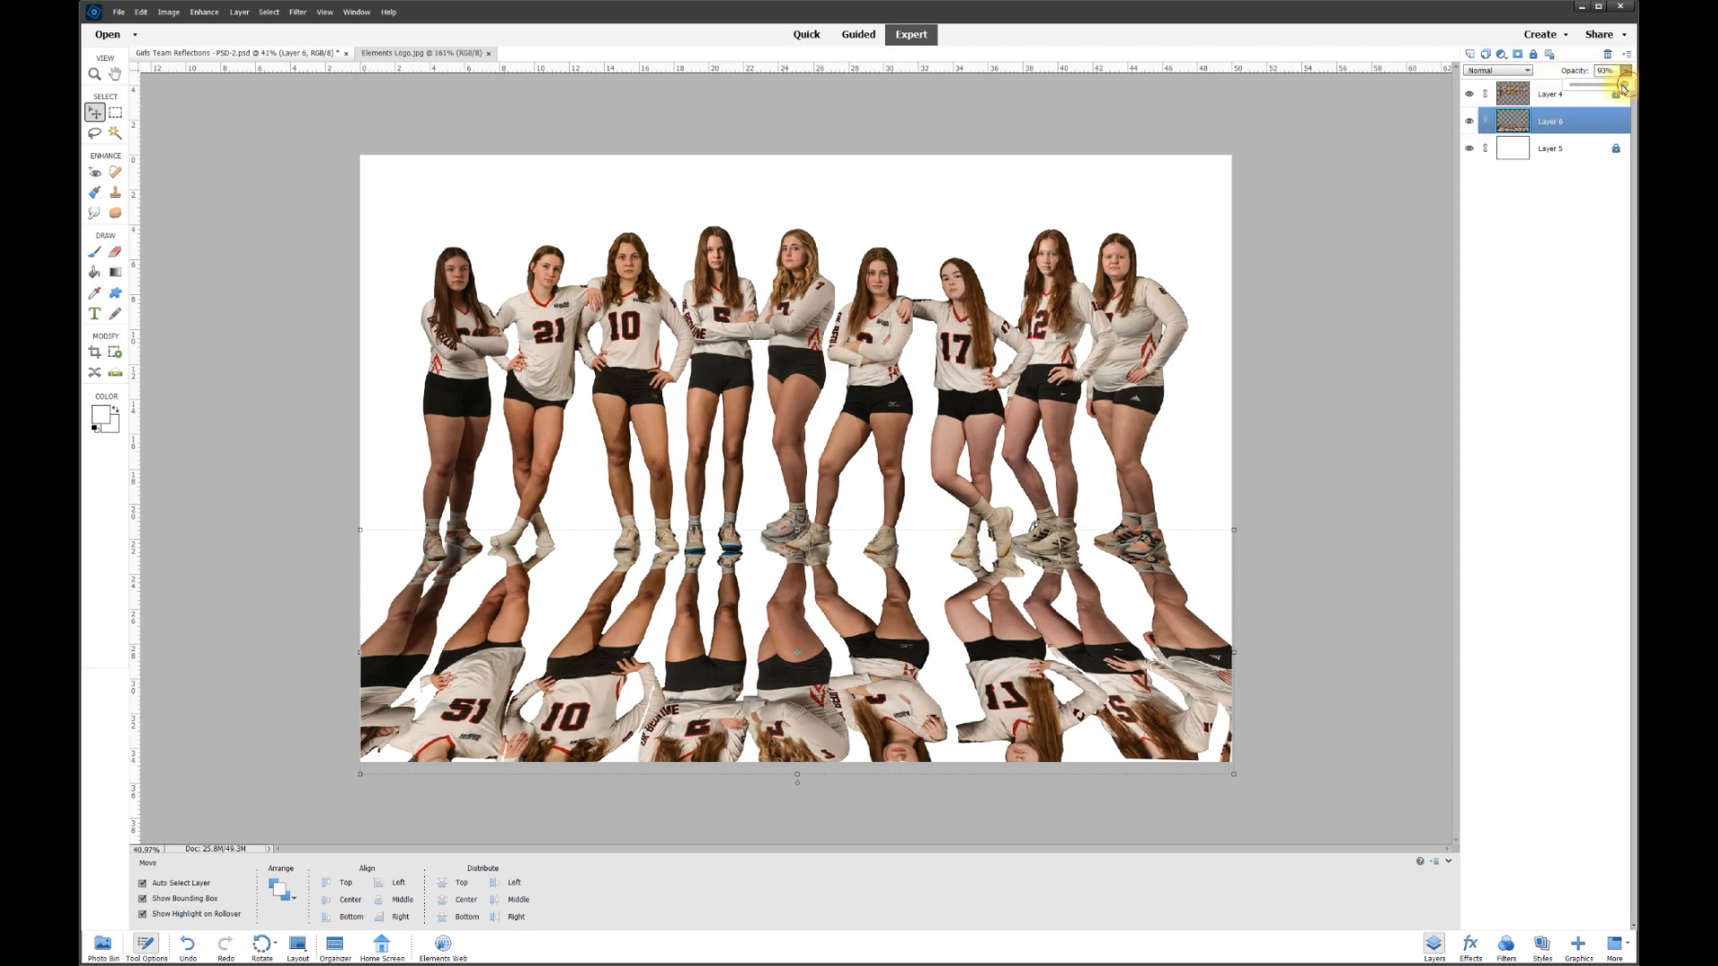
- Set the merged reflection layer to 75% opacity and add a new empty Layer 7
{"action": "left_click_drag", "start_coordinate": [1590, 87], "coordinate": [1597, 88]}
{"action": "type", "text": "75"}
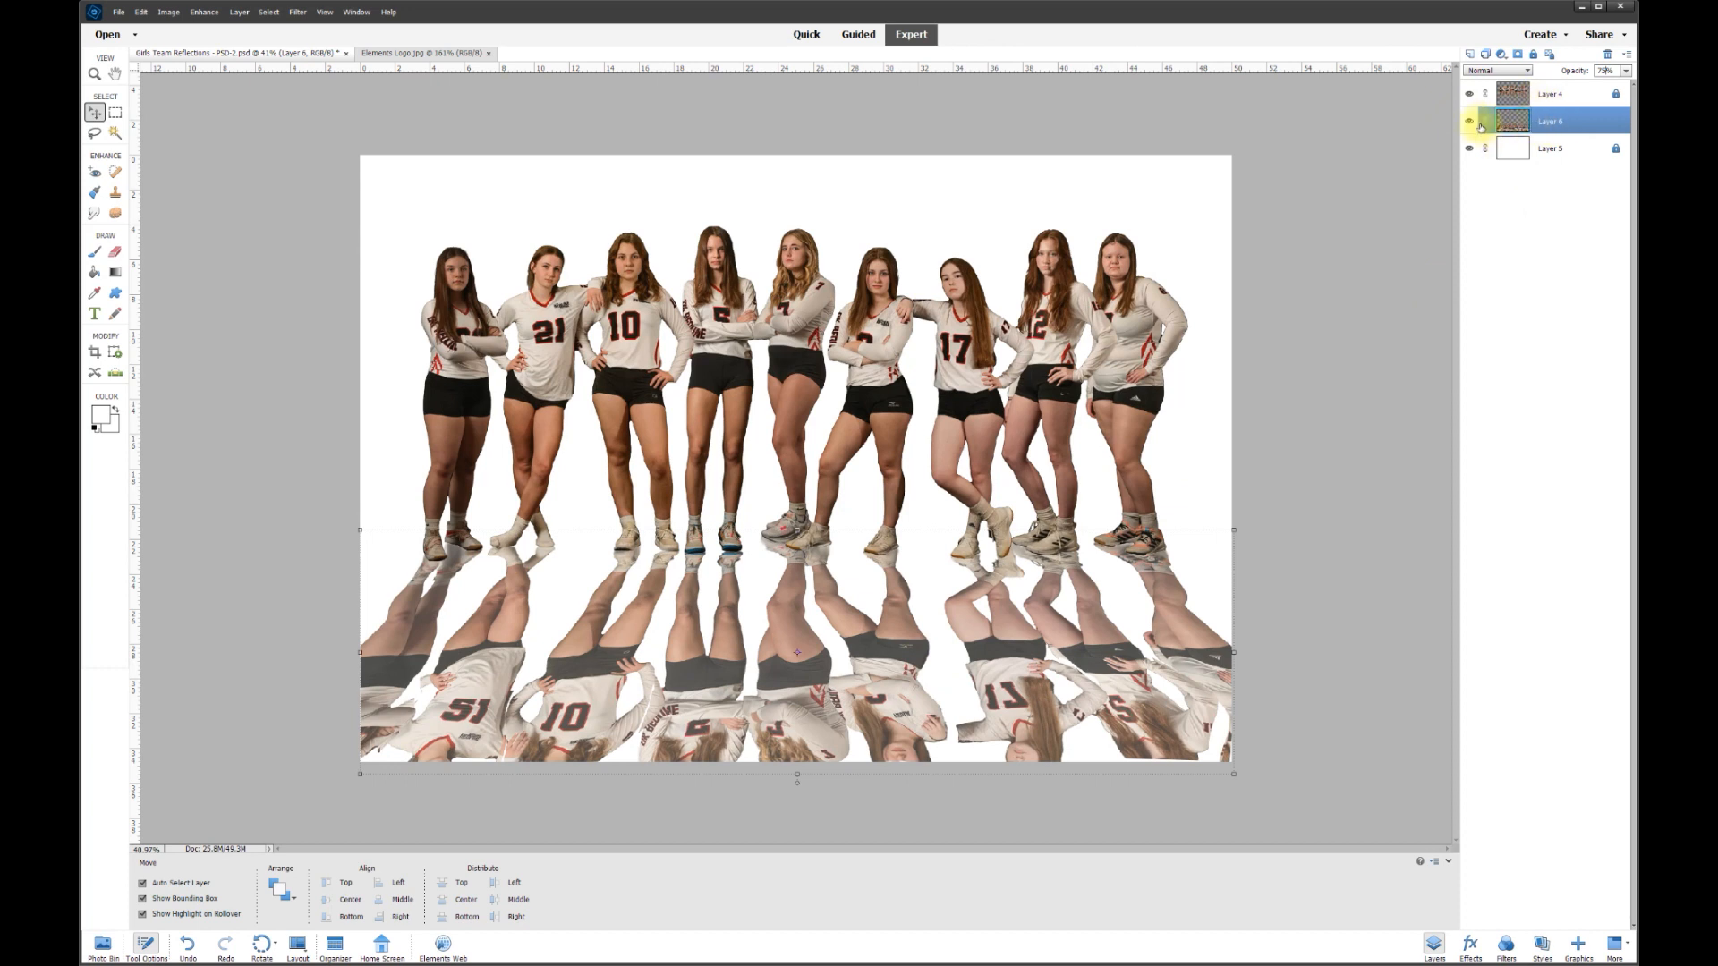
{"action": "left_click", "coordinate": [1470, 54]}
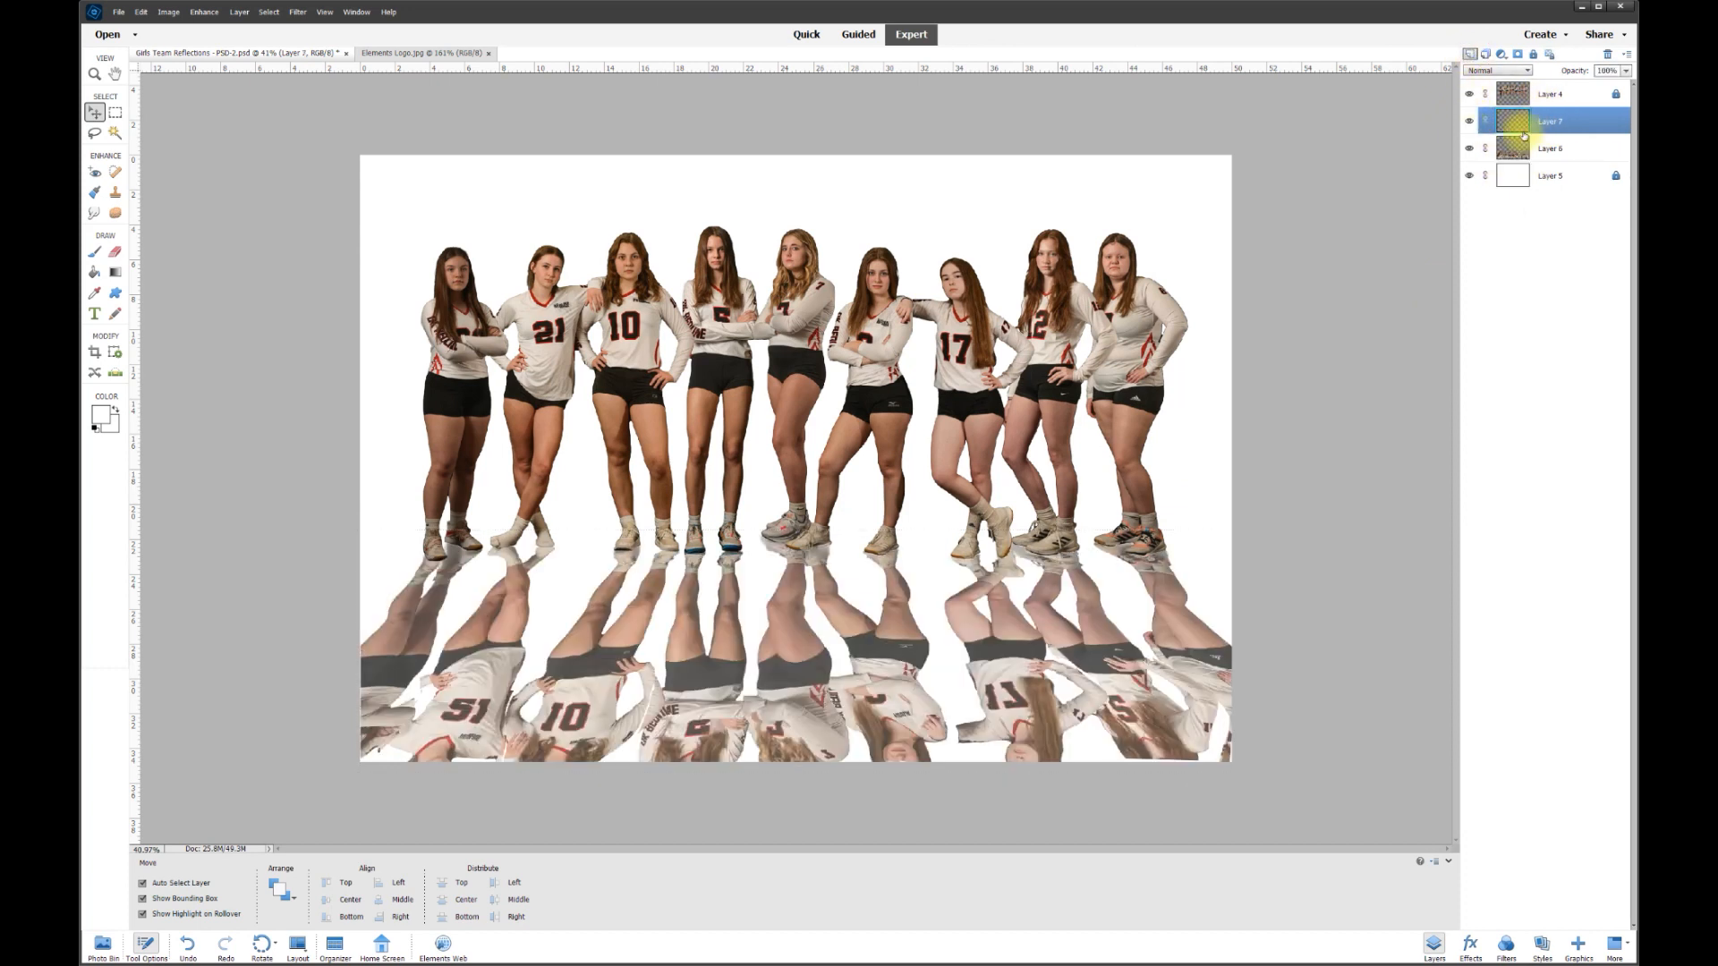
- Paint white with a 1000 px brush across the bottom of Layer 7 to fade the reflections
{"action": "left_click", "coordinate": [99, 254]}
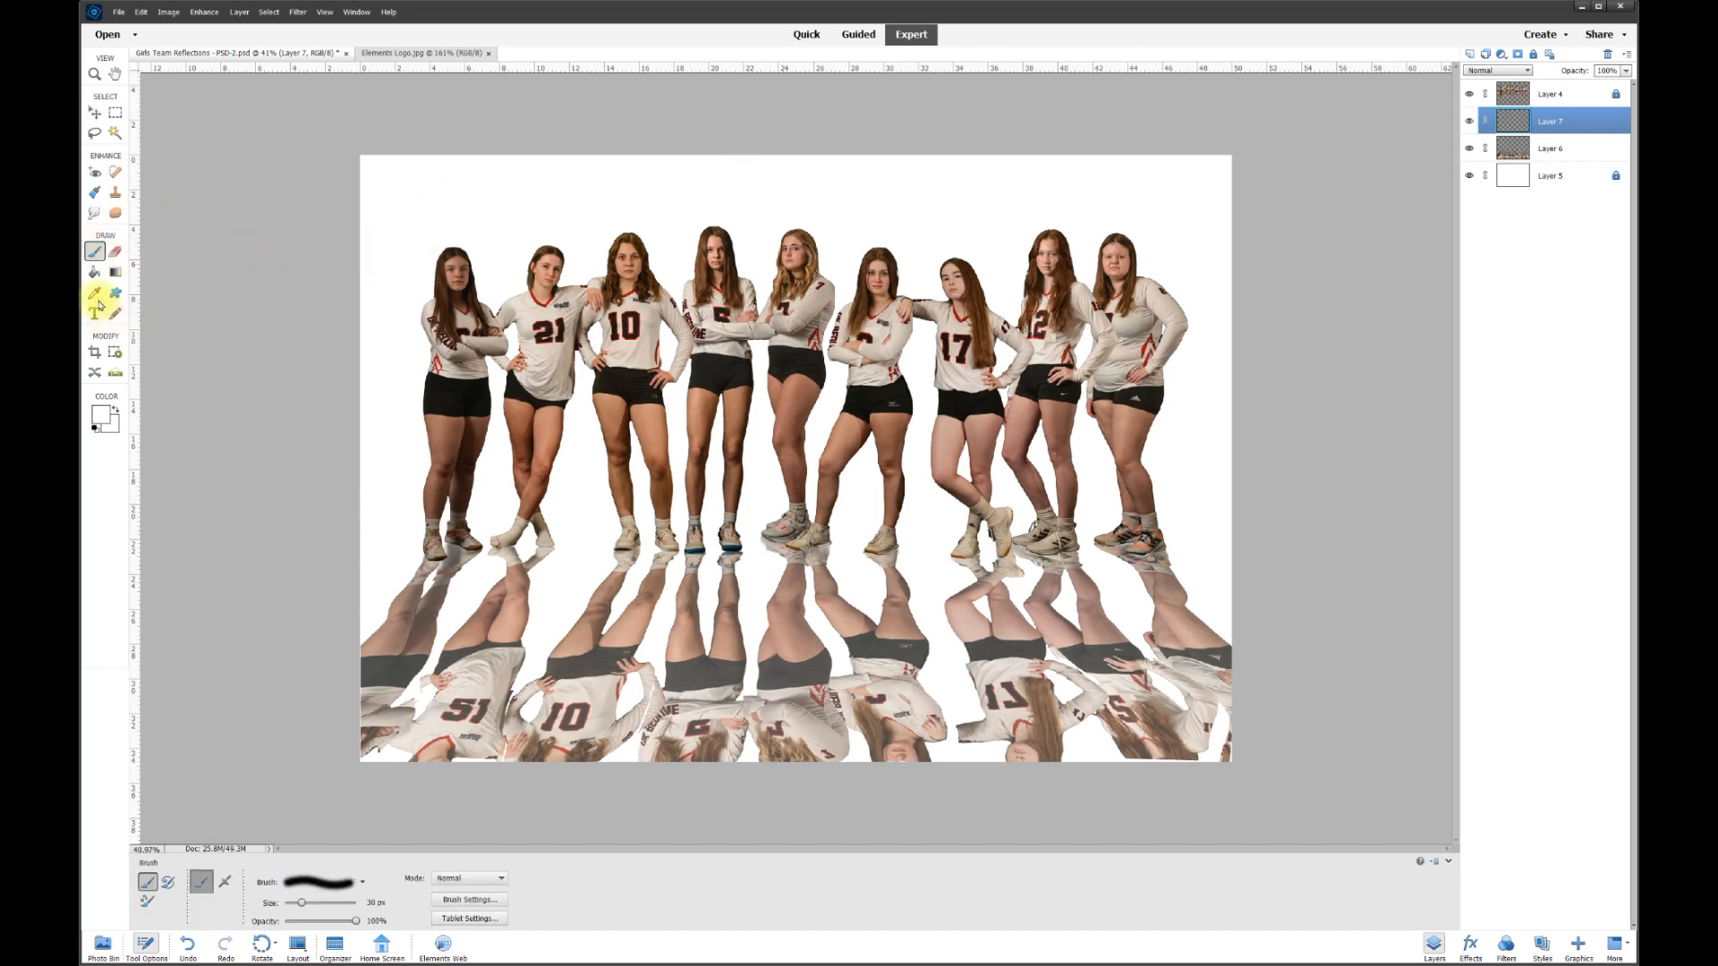
{"action": "left_click", "coordinate": [95, 293]}
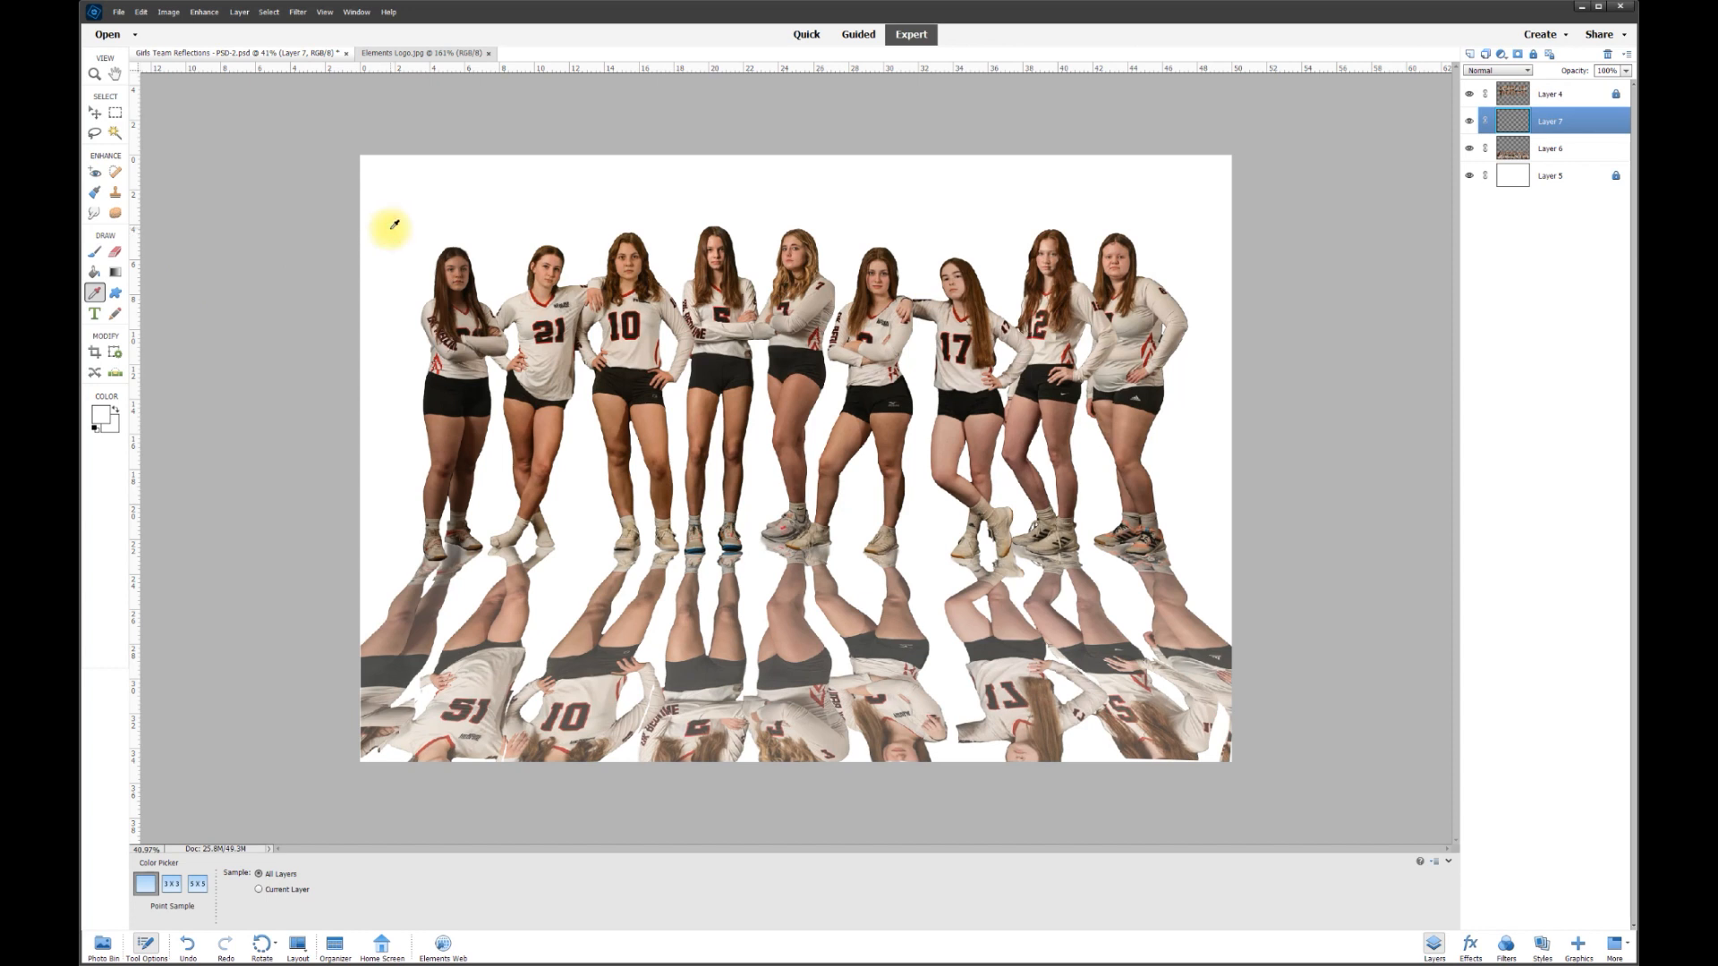
{"action": "left_click", "coordinate": [94, 252]}
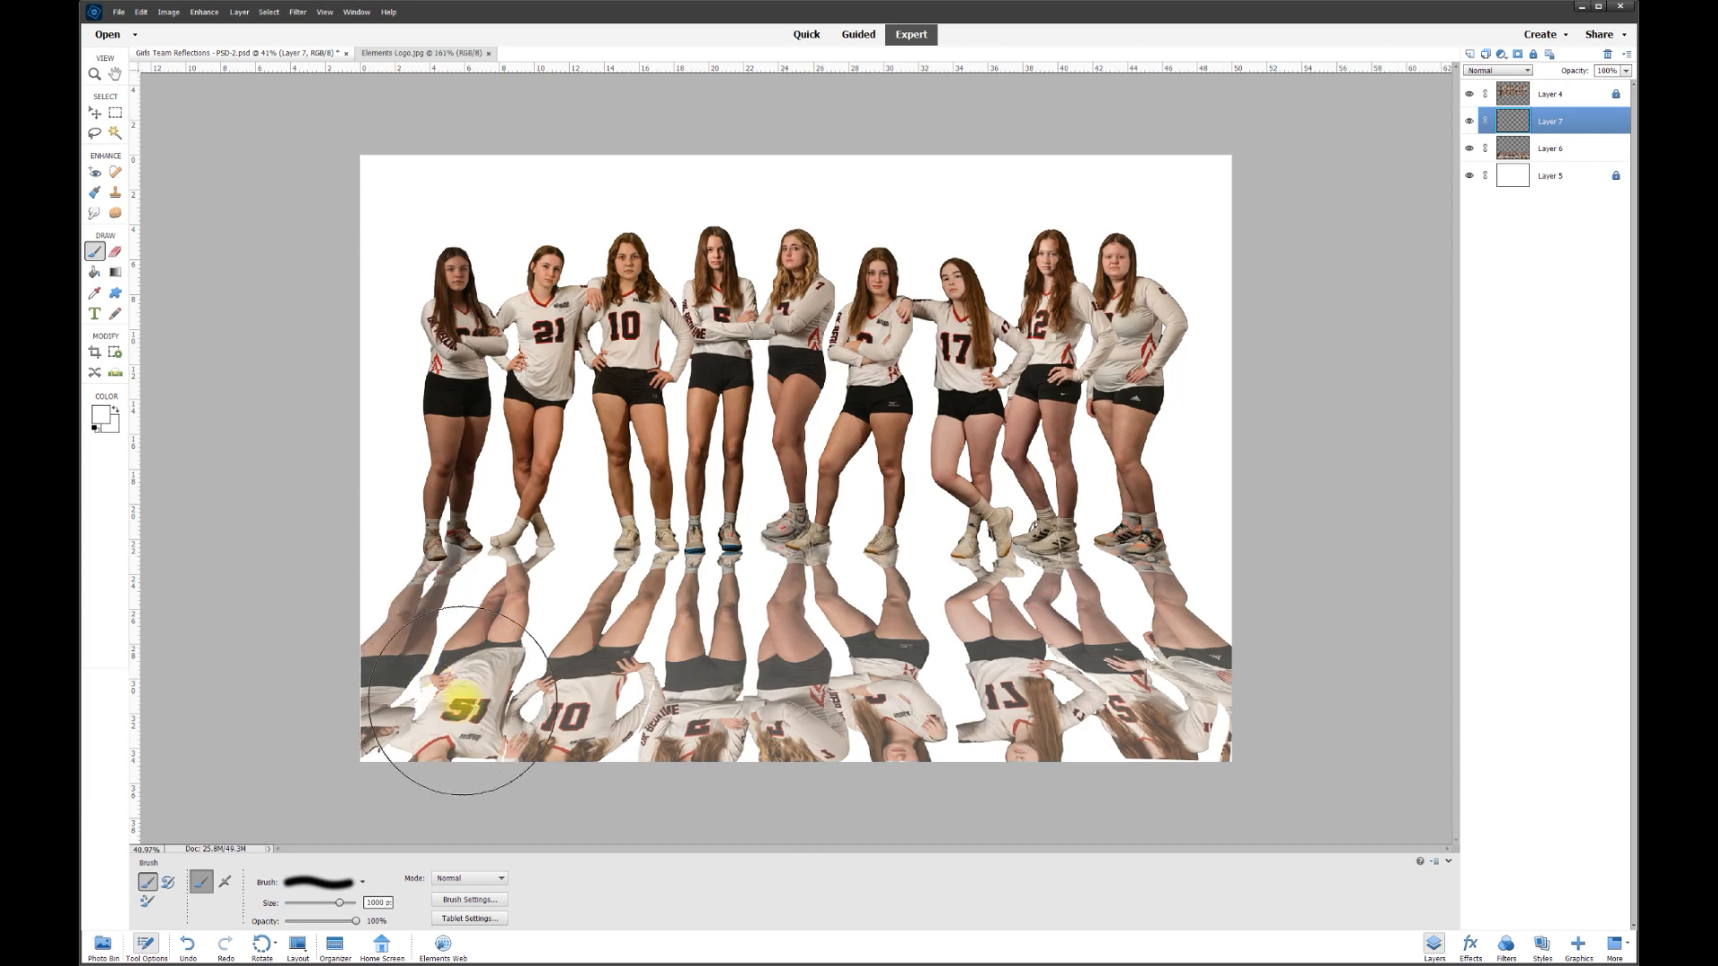
{"action": "left_click", "coordinate": [94, 114]}
{"action": "key", "text": "ctrl+minus"}
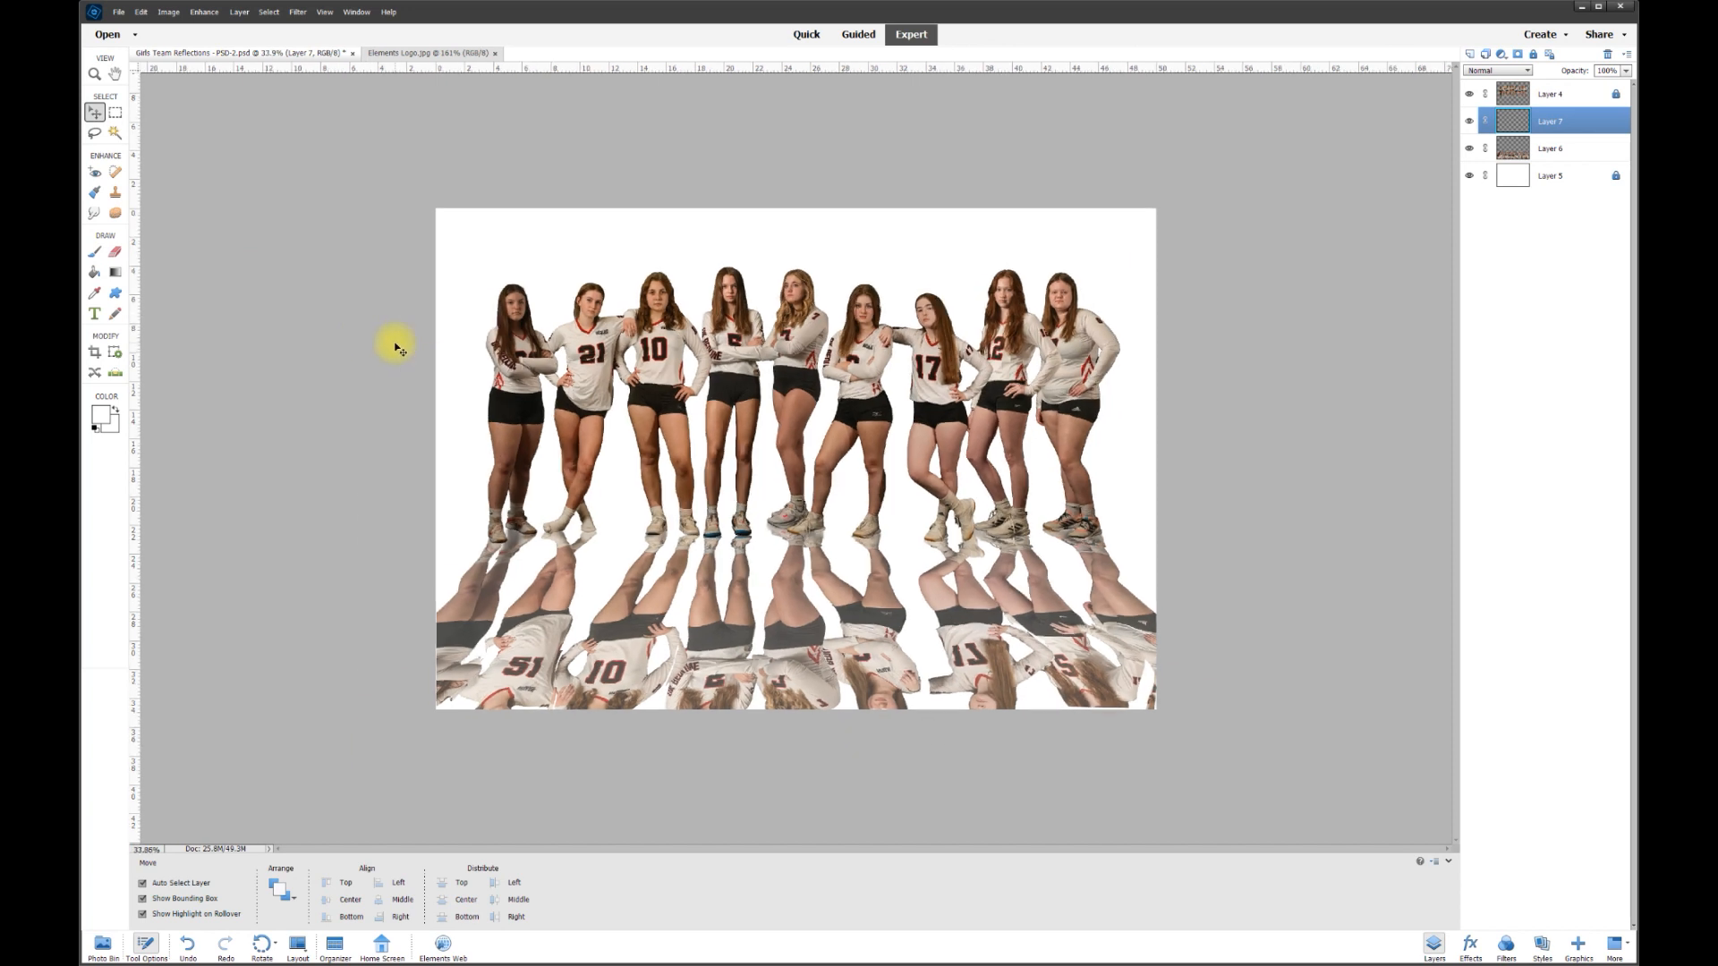
{"action": "left_click", "coordinate": [95, 253]}
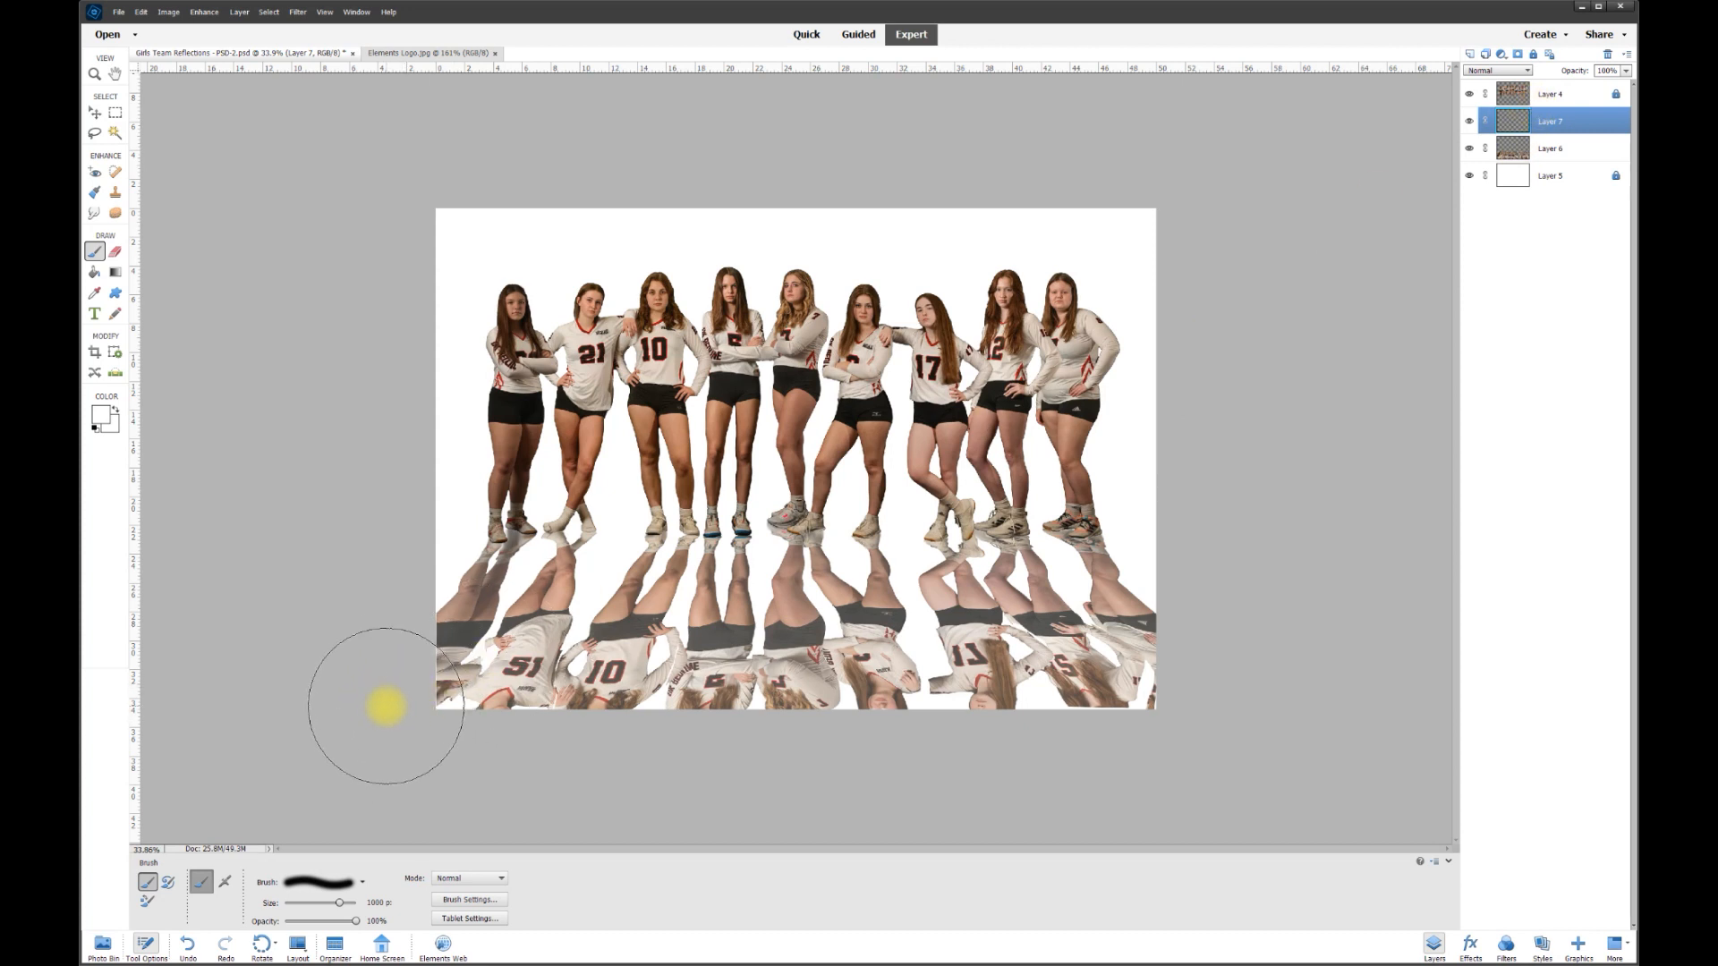
{"action": "left_click_drag", "start_coordinate": [386, 707], "coordinate": [803, 707]}
{"action": "mouse_move", "coordinate": [979, 691]}
{"action": "left_mouse_down"}
{"action": "mouse_move", "coordinate": [1277, 698]}
{"action": "mouse_move", "coordinate": [845, 727]}
{"action": "mouse_move", "coordinate": [621, 702]}
{"action": "mouse_move", "coordinate": [322, 710]}
{"action": "mouse_move", "coordinate": [615, 702]}
{"action": "left_mouse_up"}
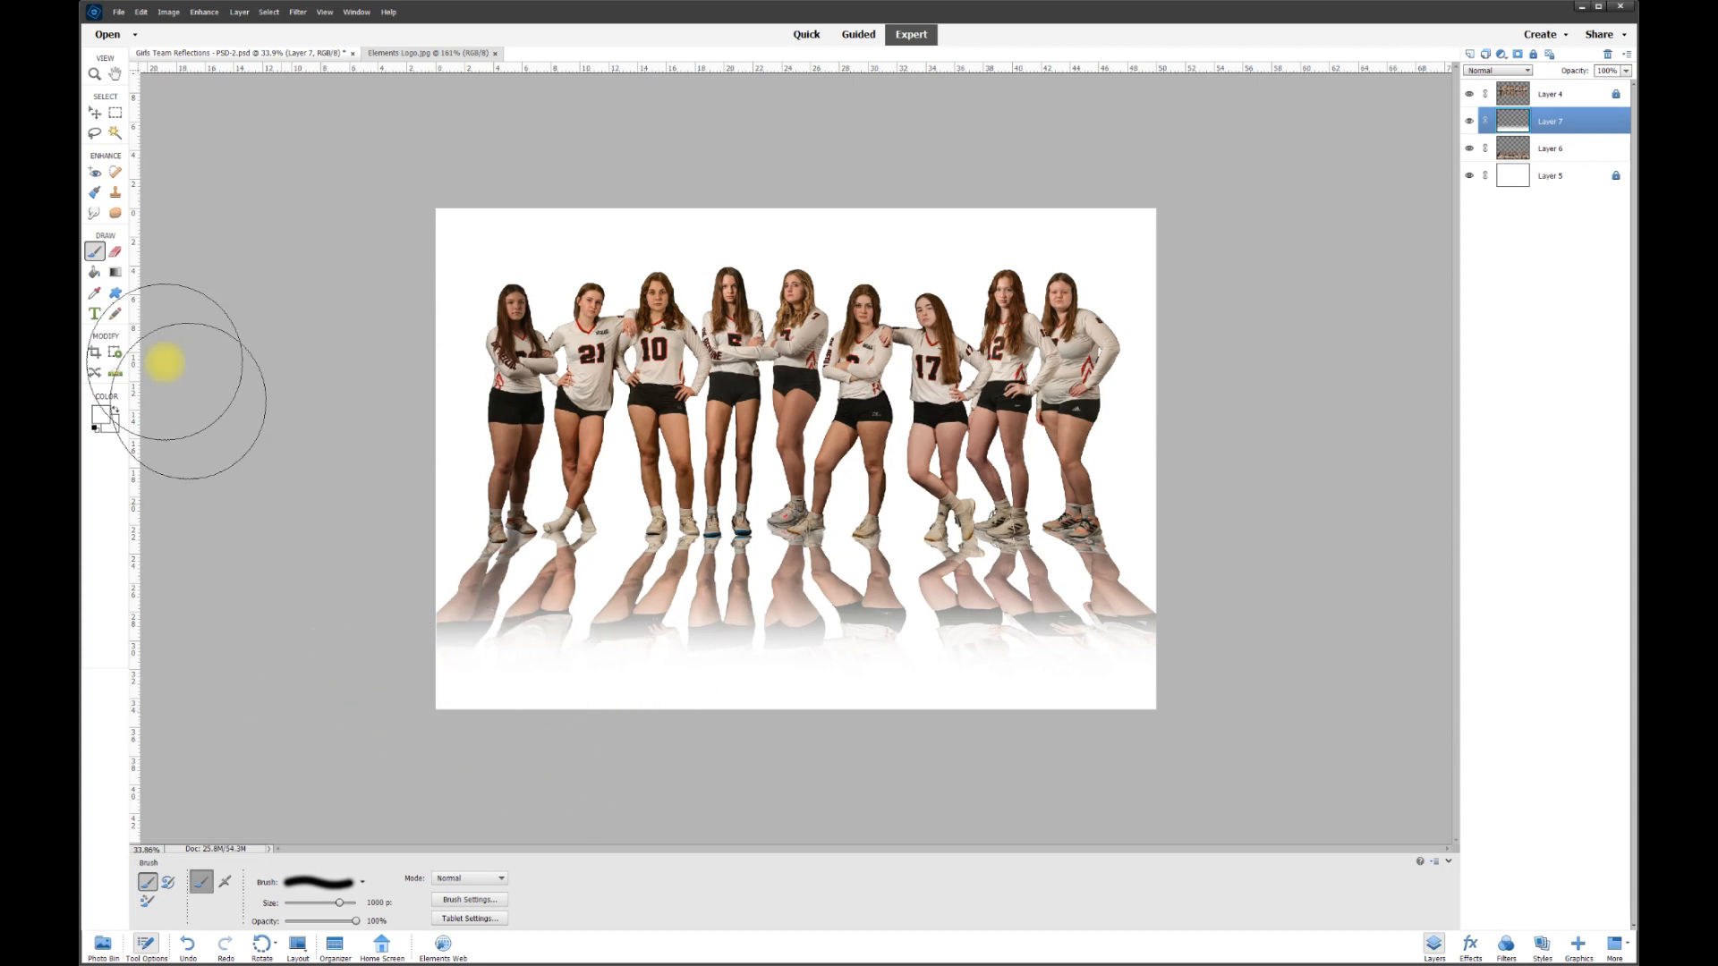
{"action": "left_click", "coordinate": [94, 113]}
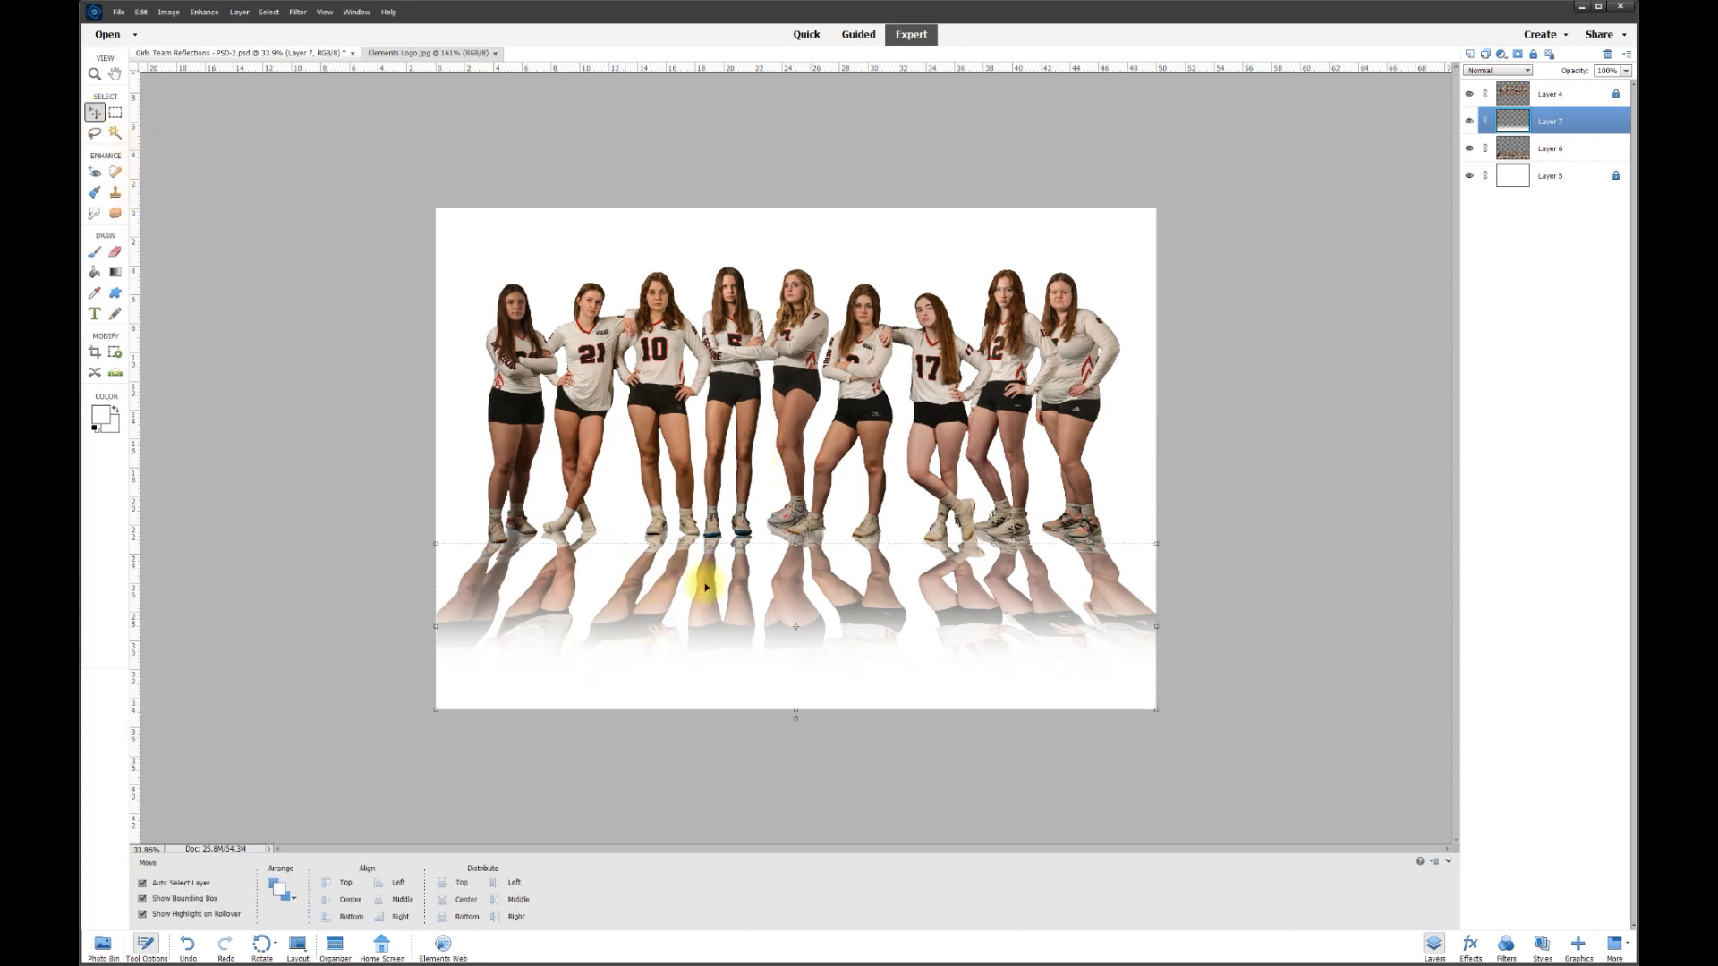
- Scale Layer 7 to about 197% height, move it down under the feet, and commit
{"action": "left_click_drag", "start_coordinate": [796, 543], "coordinate": [790, 346]}
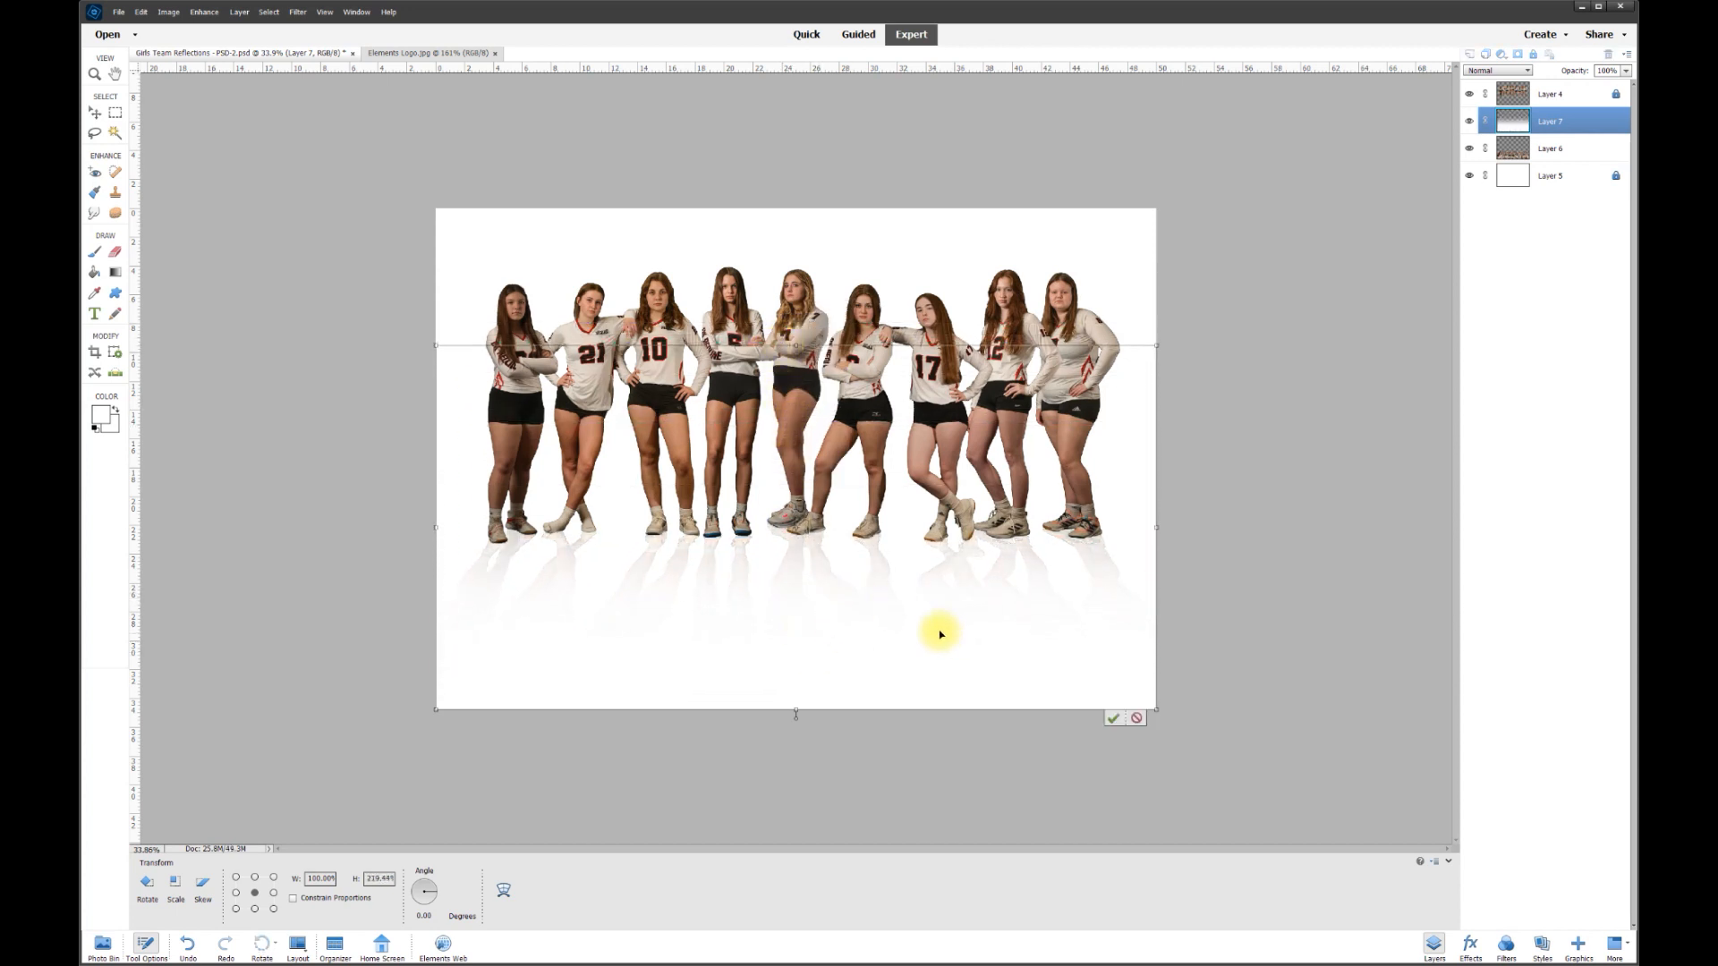
{"action": "left_click_drag", "start_coordinate": [928, 604], "coordinate": [931, 719]}
{"action": "left_click", "coordinate": [1114, 829]}
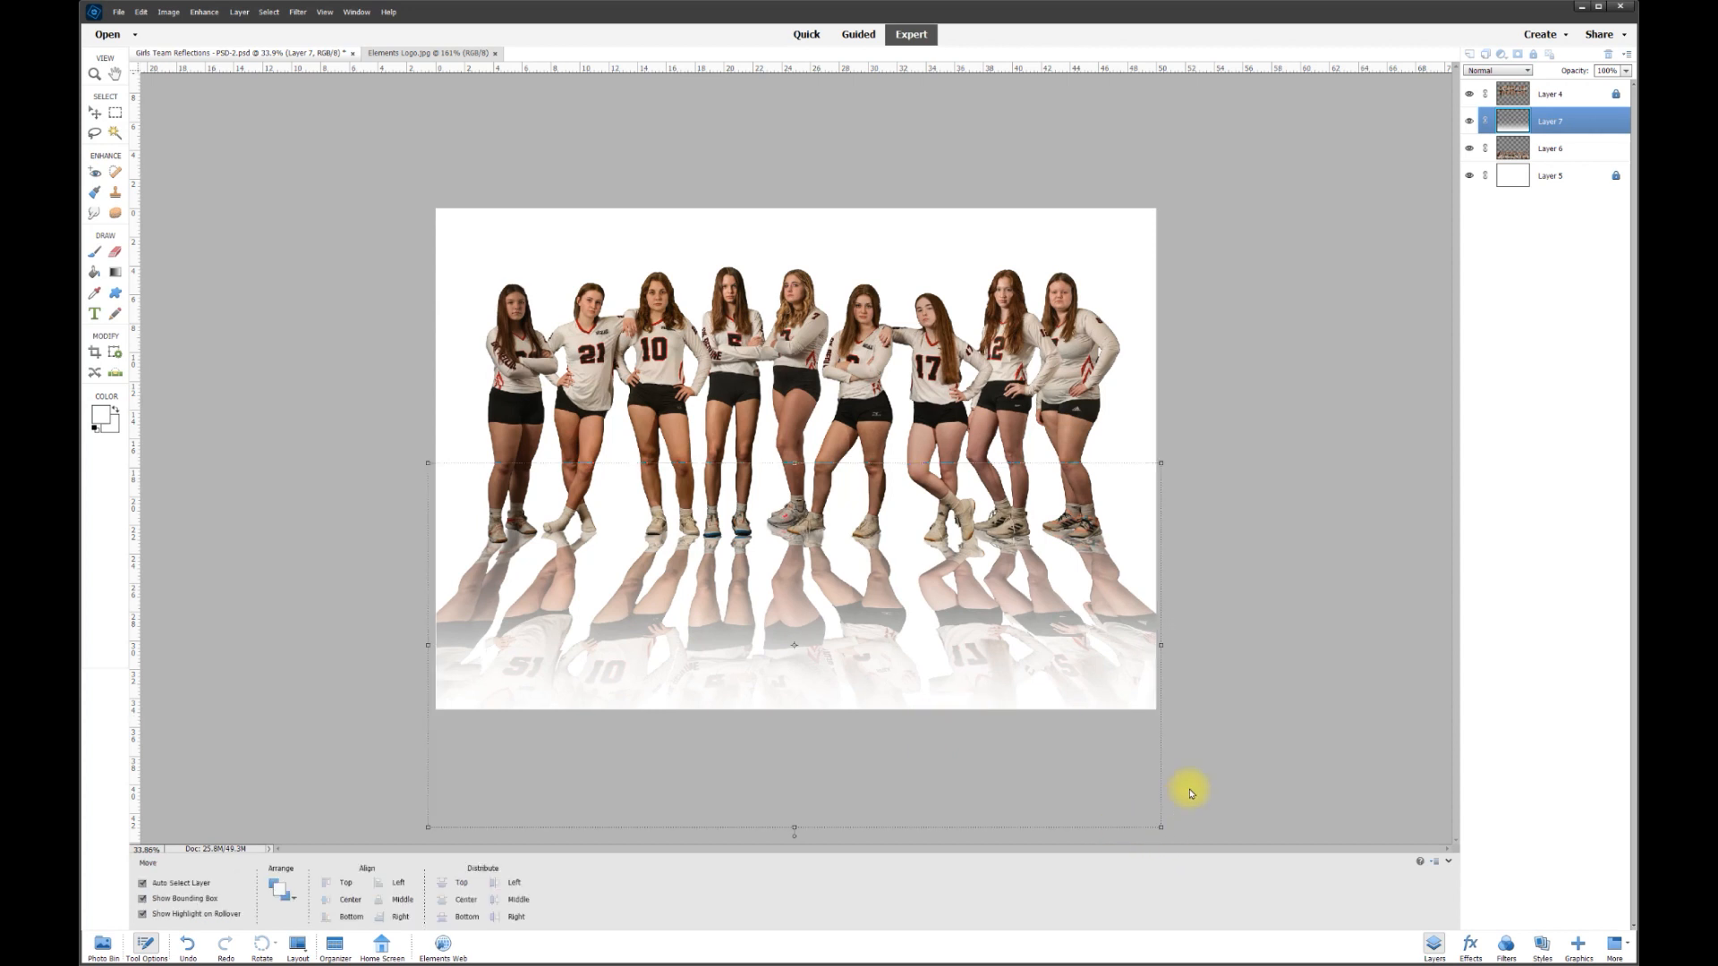
{"action": "left_click", "coordinate": [1214, 760]}
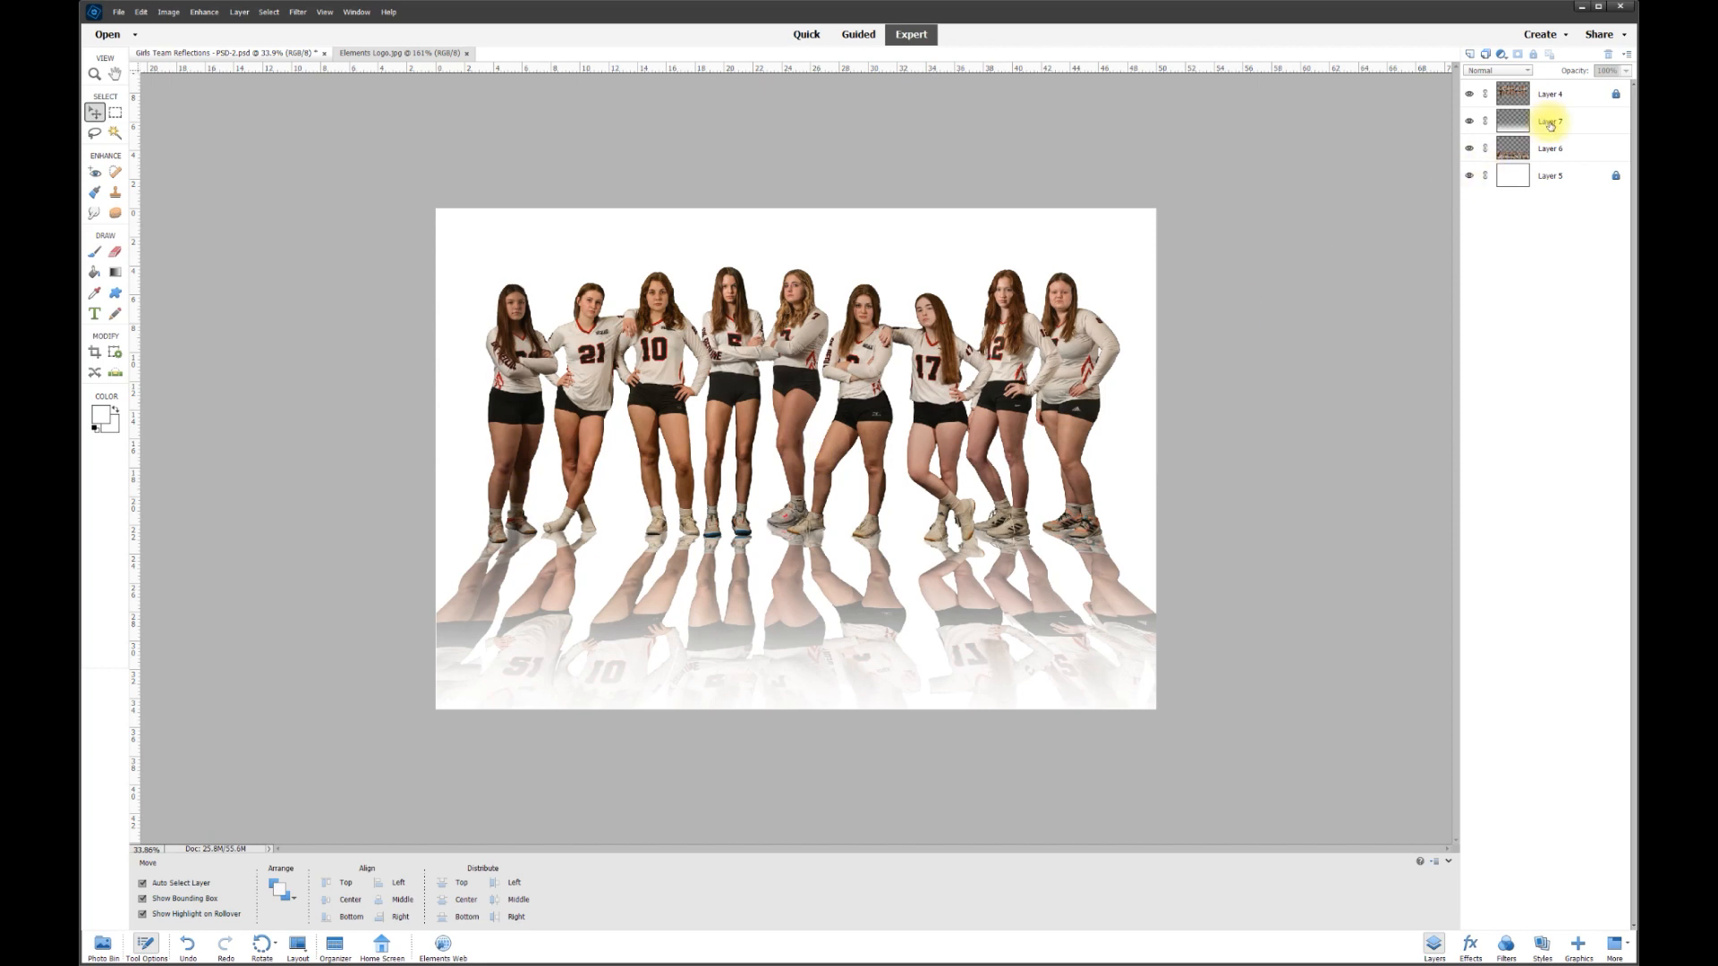
{"action": "left_click", "coordinate": [1470, 121]}
- Add a new Layer 8, set the foreground colour to black, and use a 40 px brush
{"action": "left_click", "coordinate": [1470, 121]}
{"action": "left_click", "coordinate": [1575, 120]}
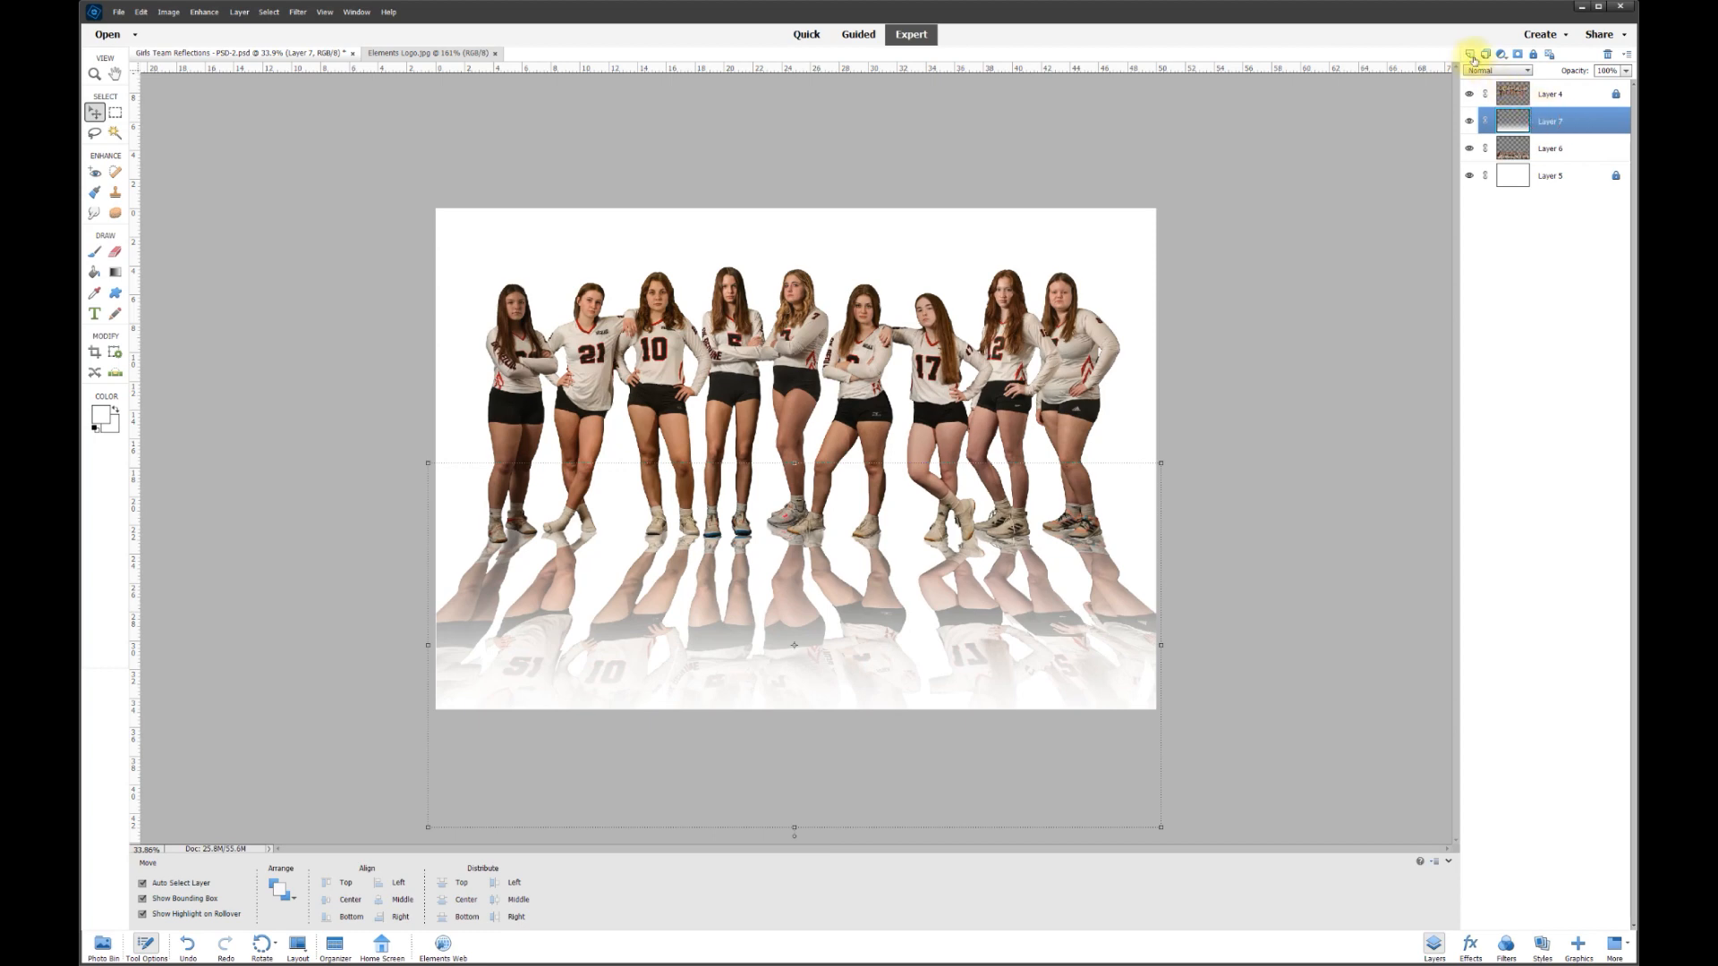
{"action": "left_click", "coordinate": [1470, 56]}
{"action": "key", "text": "ctrl+equal"}
{"action": "key", "text": "ctrl+equal"}
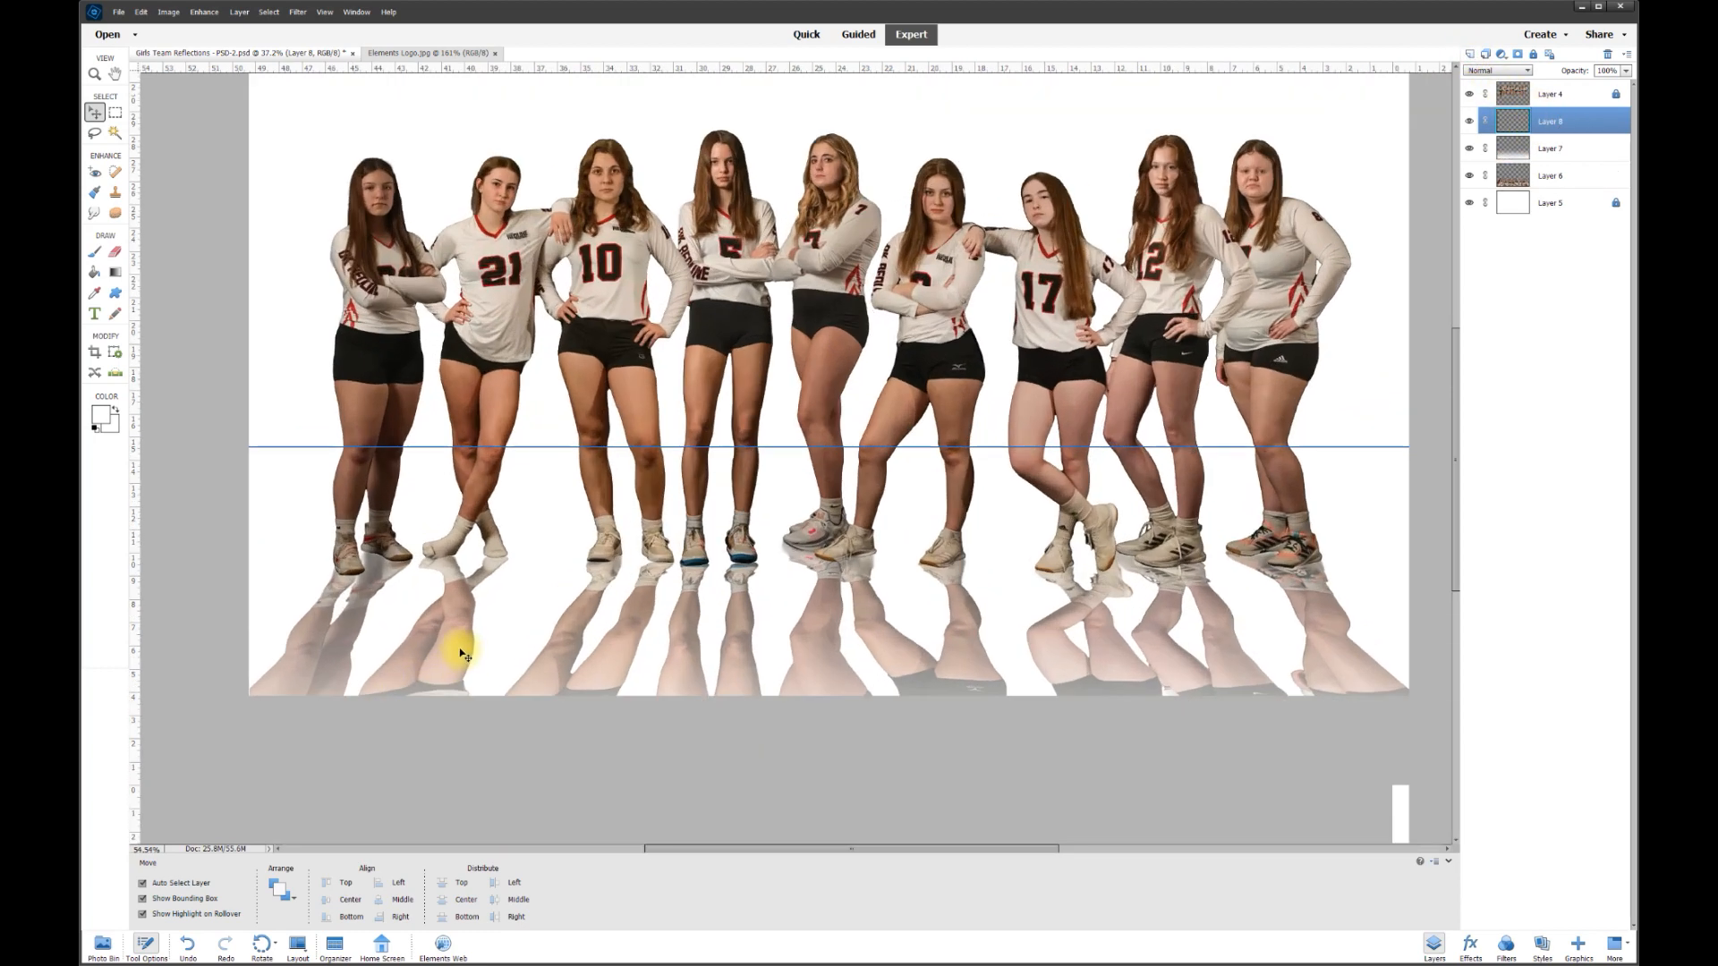
{"action": "scroll", "coordinate": [199, 466], "scroll_direction": "up", "scroll_amount": 1}
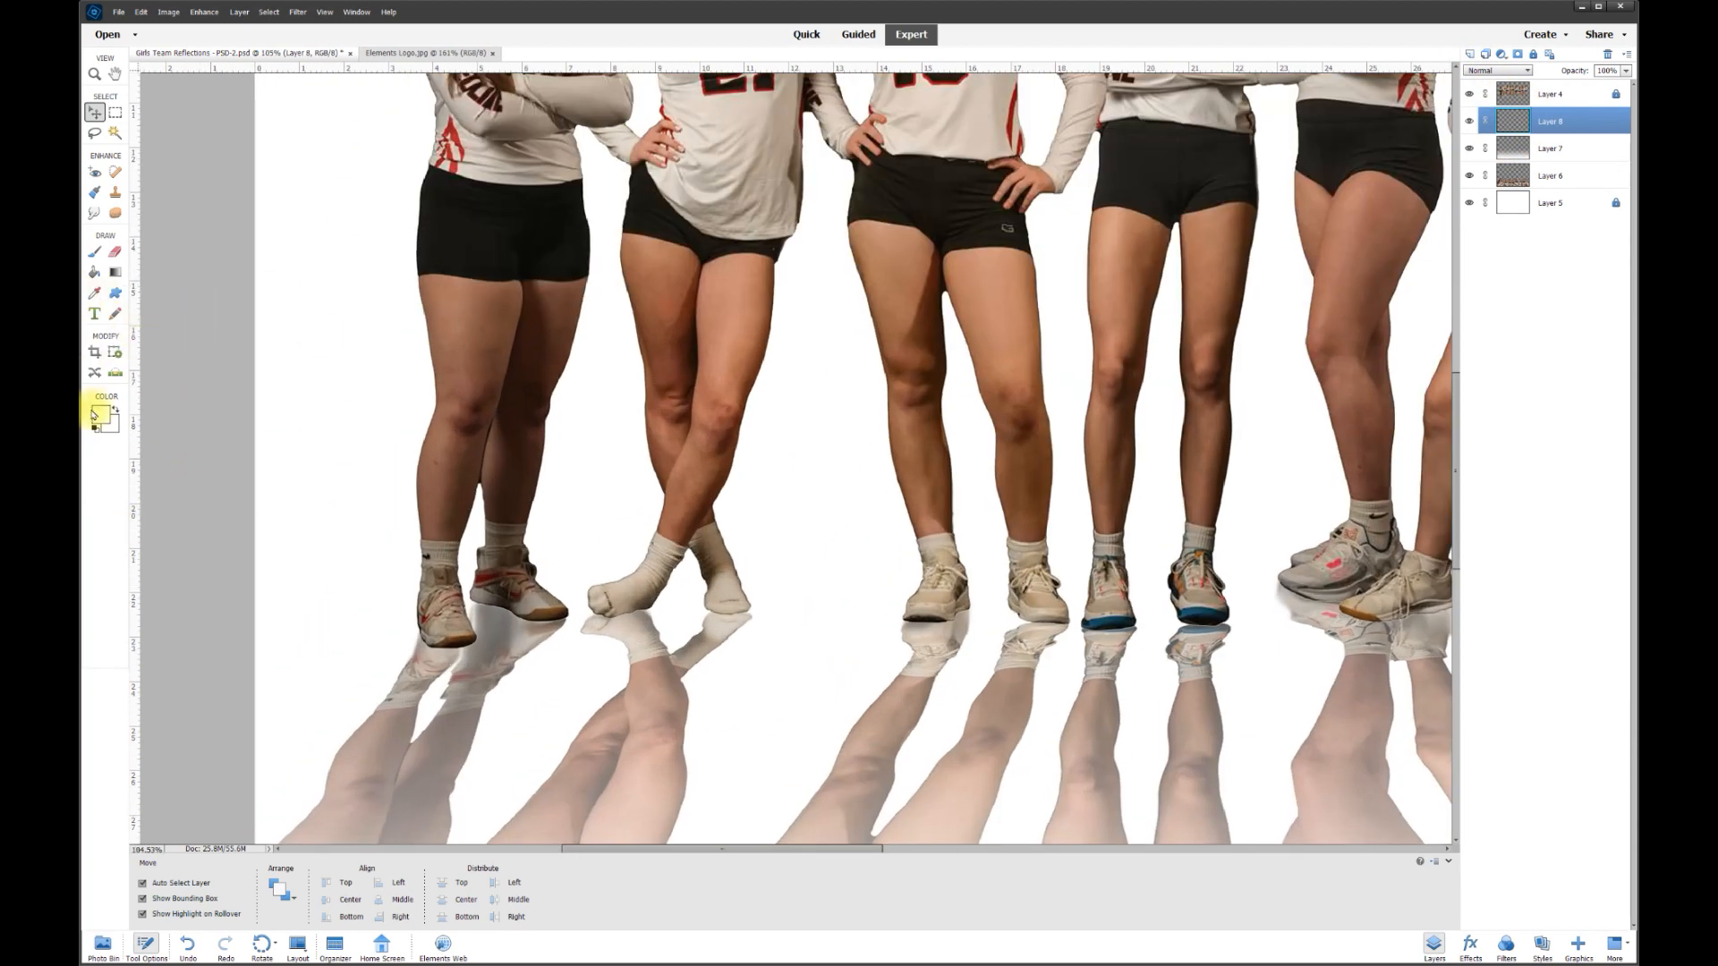
{"action": "left_click", "coordinate": [102, 415]}
{"action": "left_click_drag", "start_coordinate": [763, 373], "coordinate": [736, 404]}
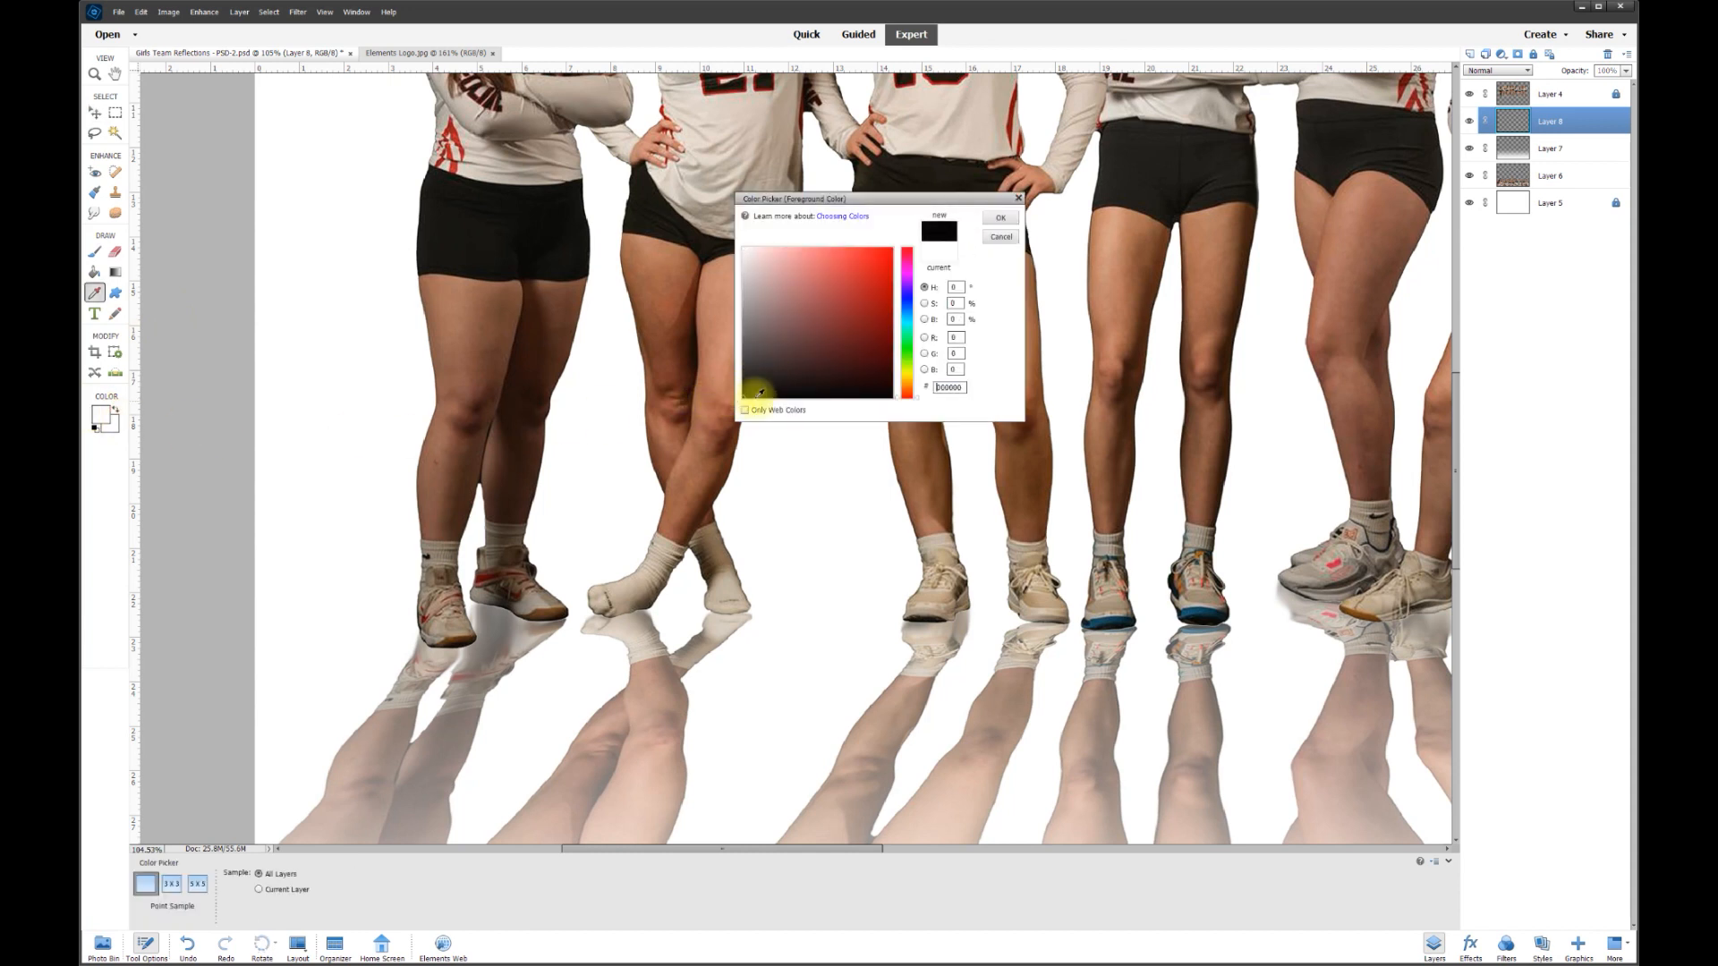
{"action": "left_click", "coordinate": [996, 218]}
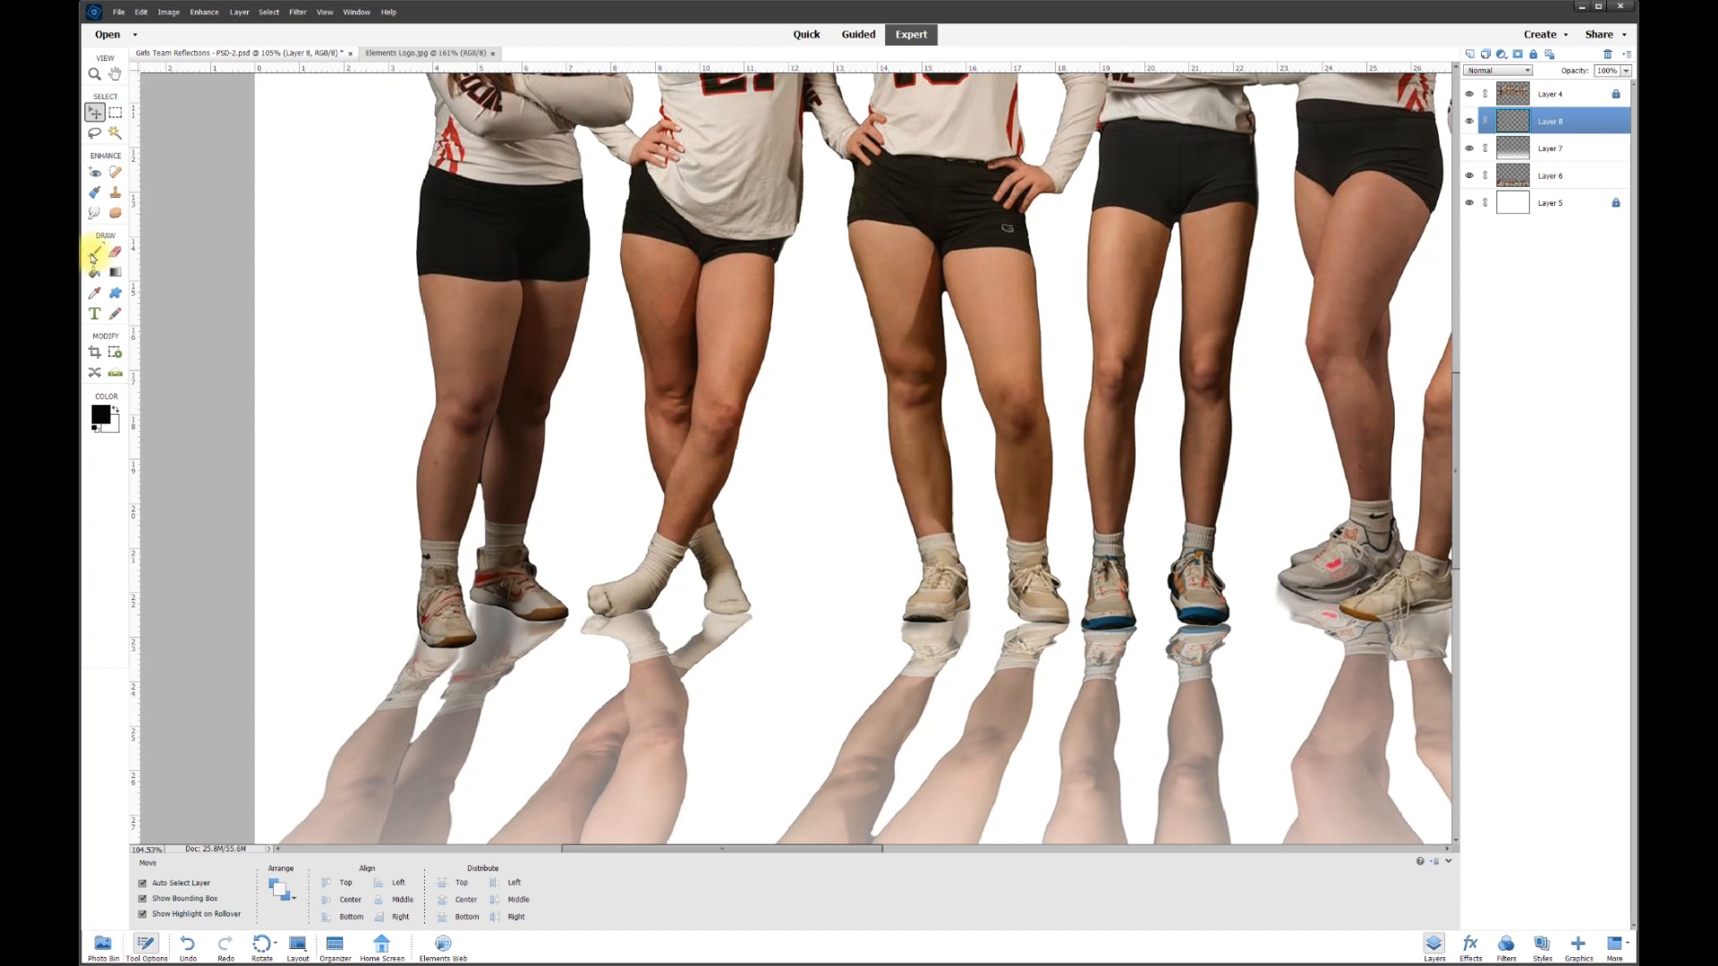
{"action": "left_click", "coordinate": [94, 253]}
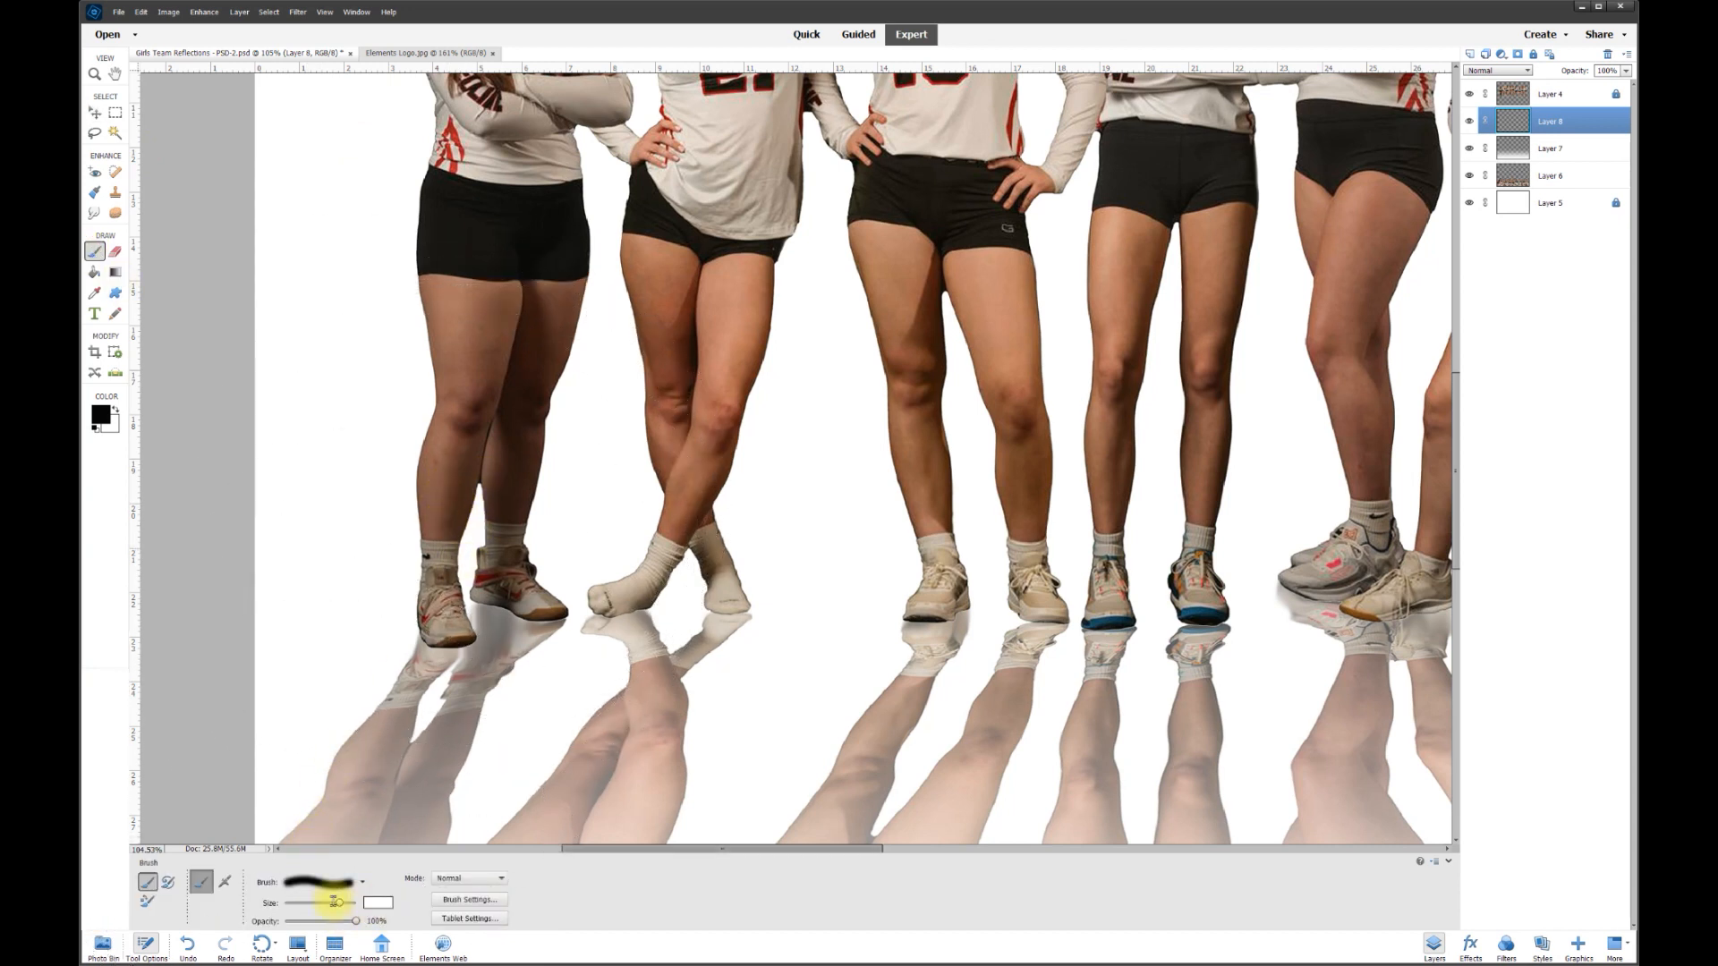
{"action": "key", "text": "bracketright"}
{"action": "key", "text": "bracketright"}
{"action": "key", "text": "bracketright"}
{"action": "key", "text": "bracketright"}
{"action": "key", "text": "bracketright"}
{"action": "key", "text": "bracketright"}
{"action": "key", "text": "bracketright"}
{"action": "key", "text": "bracketright"}
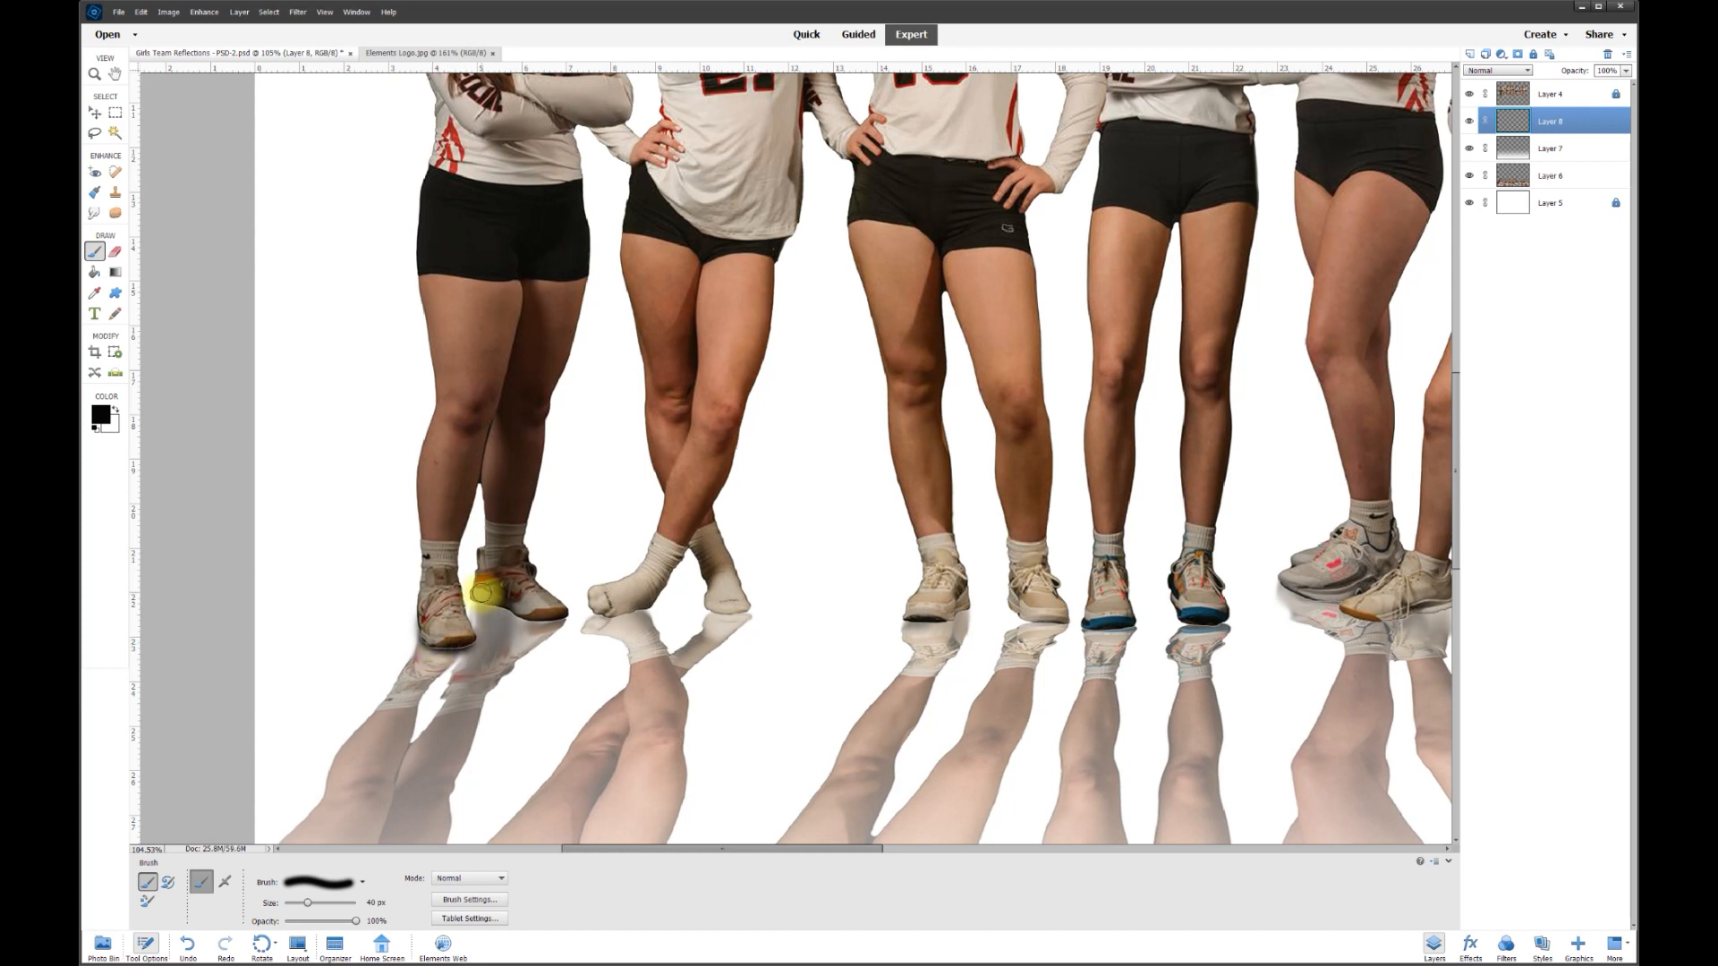
- Paint black contact shadows under each player's shoes, from the first sock to the orange shoes
{"action": "mouse_move", "coordinate": [485, 597]}
{"action": "left_mouse_down"}
{"action": "mouse_move", "coordinate": [557, 616]}
{"action": "mouse_move", "coordinate": [496, 593]}
{"action": "left_mouse_up"}
{"action": "left_click_drag", "start_coordinate": [603, 607], "coordinate": [602, 608]}
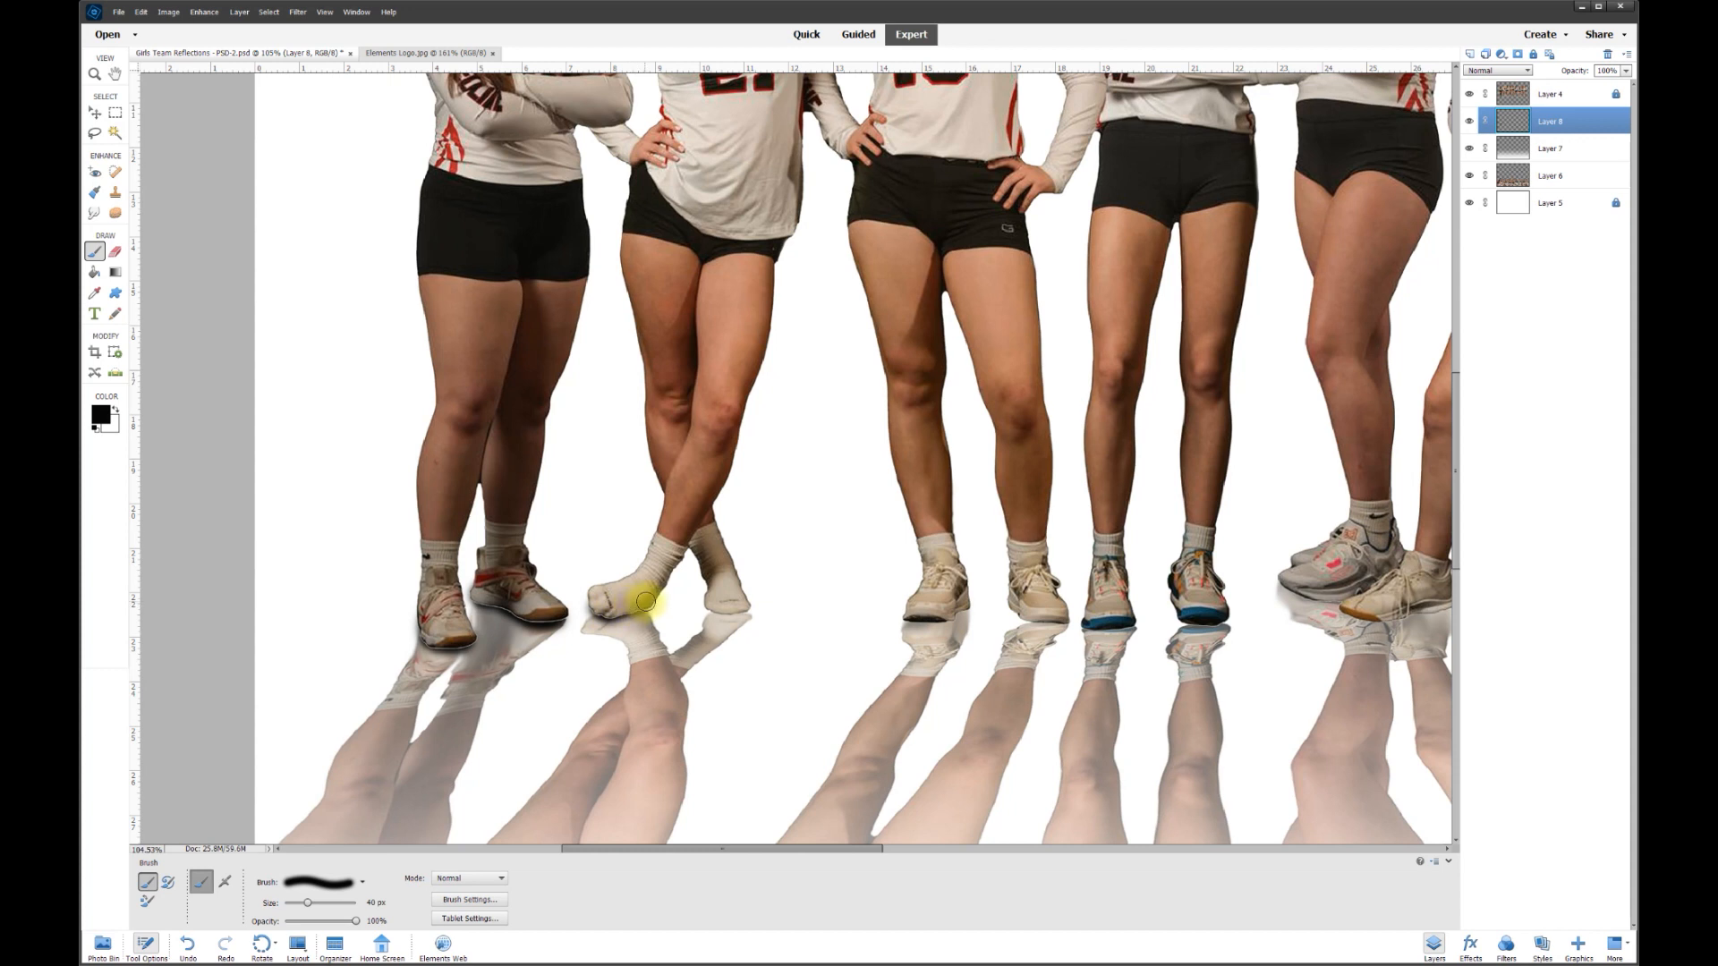
{"action": "left_click_drag", "start_coordinate": [630, 608], "coordinate": [605, 609]}
{"action": "left_click", "coordinate": [714, 606]}
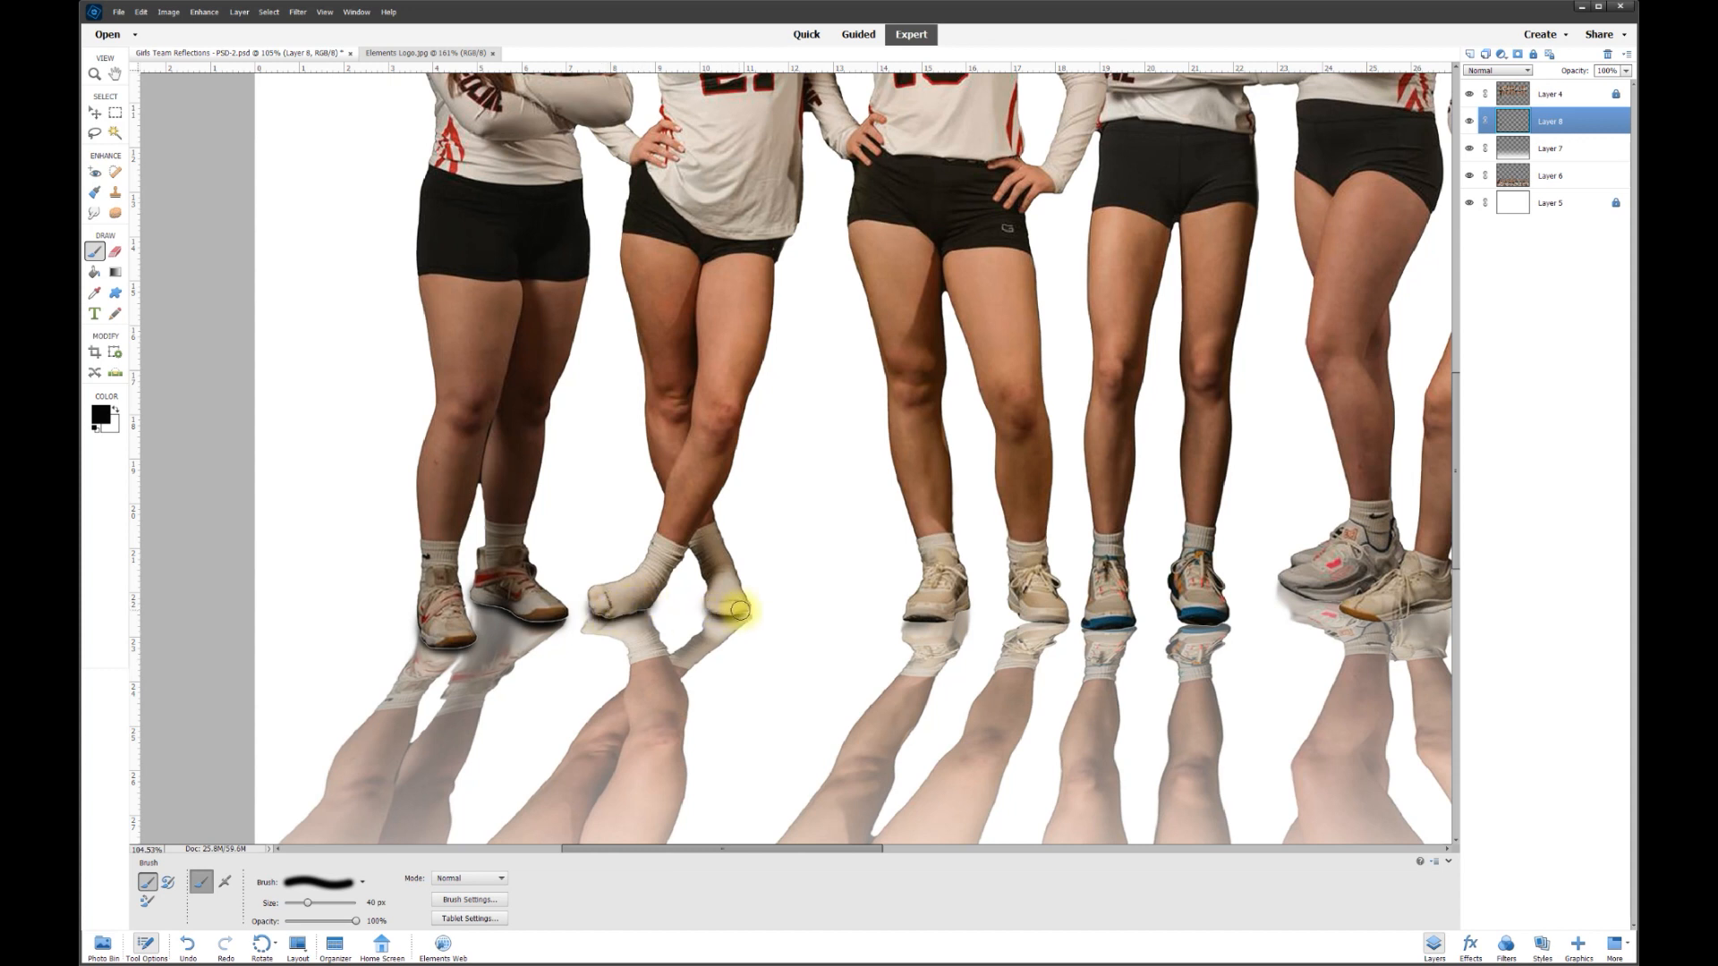
{"action": "left_click_drag", "start_coordinate": [914, 616], "coordinate": [957, 607]}
{"action": "mouse_move", "coordinate": [1057, 624]}
{"action": "left_mouse_down"}
{"action": "mouse_move", "coordinate": [1019, 600]}
{"action": "mouse_move", "coordinate": [1095, 629]}
{"action": "mouse_move", "coordinate": [1231, 624]}
{"action": "left_mouse_up"}
{"action": "left_click_drag", "start_coordinate": [786, 849], "coordinate": [1005, 846]}
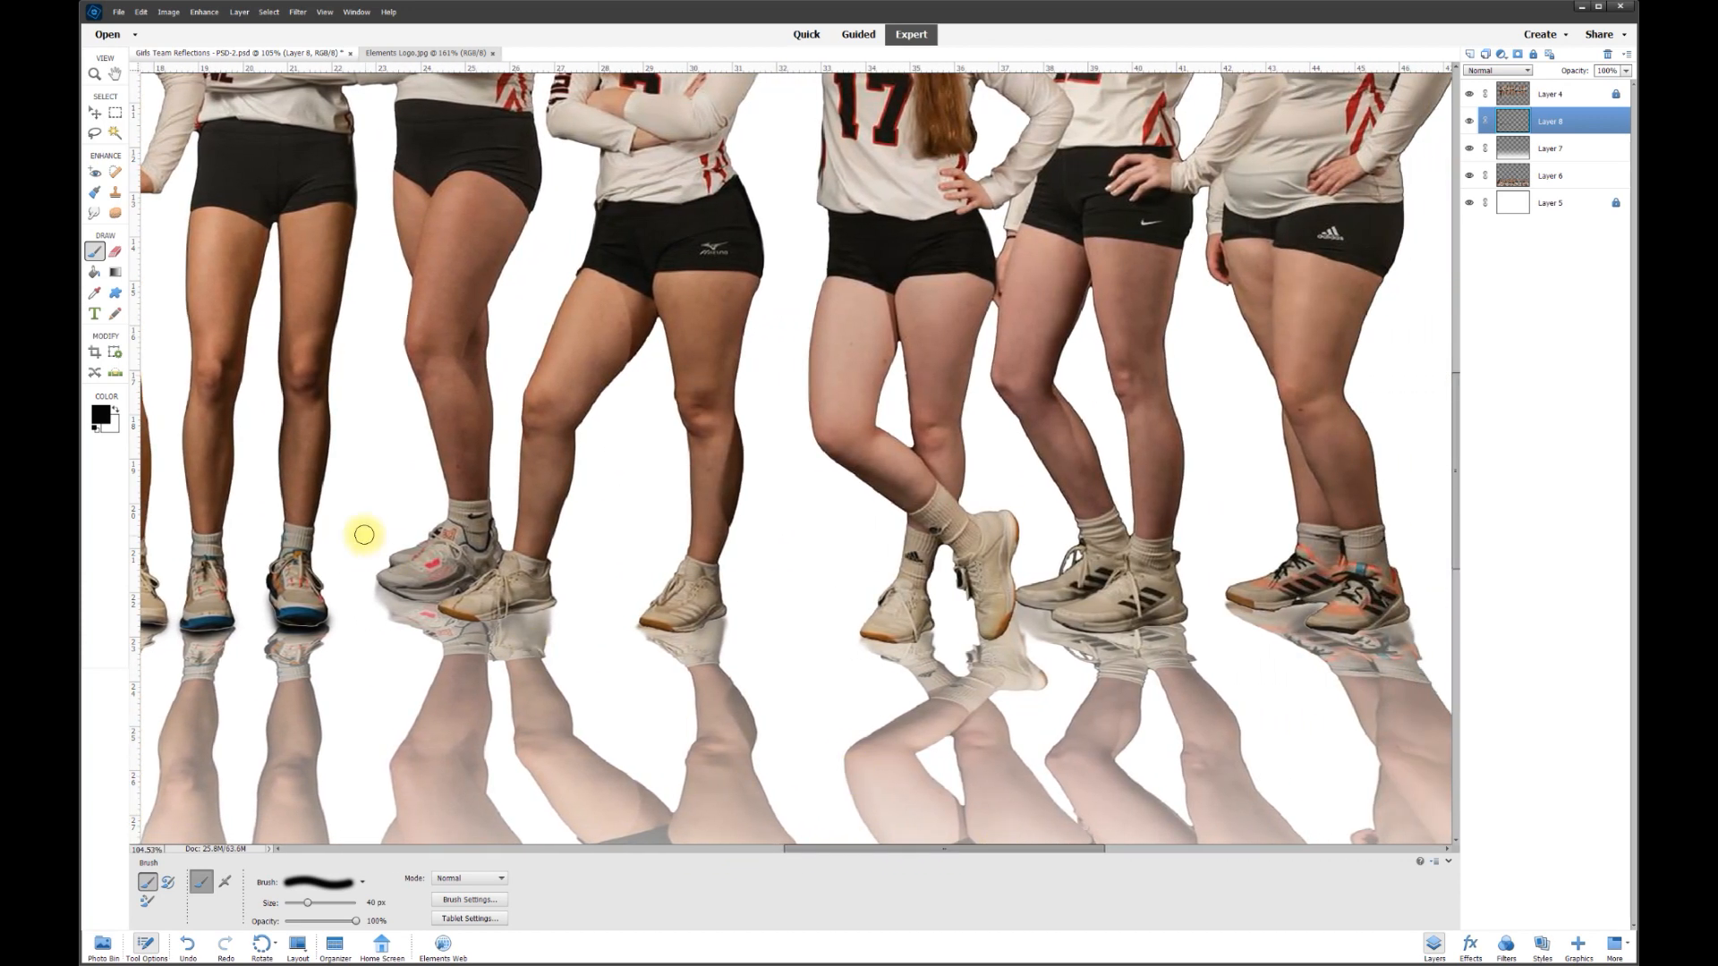
{"action": "mouse_move", "coordinate": [388, 576]}
{"action": "left_mouse_down"}
{"action": "mouse_move", "coordinate": [455, 615]}
{"action": "mouse_move", "coordinate": [535, 610]}
{"action": "left_mouse_up"}
{"action": "left_click_drag", "start_coordinate": [654, 625], "coordinate": [708, 613]}
{"action": "mouse_move", "coordinate": [871, 637]}
{"action": "left_mouse_down"}
{"action": "mouse_move", "coordinate": [986, 630]}
{"action": "mouse_move", "coordinate": [1001, 601]}
{"action": "mouse_move", "coordinate": [1051, 602]}
{"action": "mouse_move", "coordinate": [1062, 627]}
{"action": "mouse_move", "coordinate": [1174, 627]}
{"action": "left_mouse_up"}
{"action": "mouse_move", "coordinate": [1231, 598]}
{"action": "left_mouse_down"}
{"action": "mouse_move", "coordinate": [1316, 594]}
{"action": "mouse_move", "coordinate": [1312, 629]}
{"action": "mouse_move", "coordinate": [1391, 623]}
{"action": "mouse_move", "coordinate": [1314, 632]}
{"action": "left_mouse_up"}
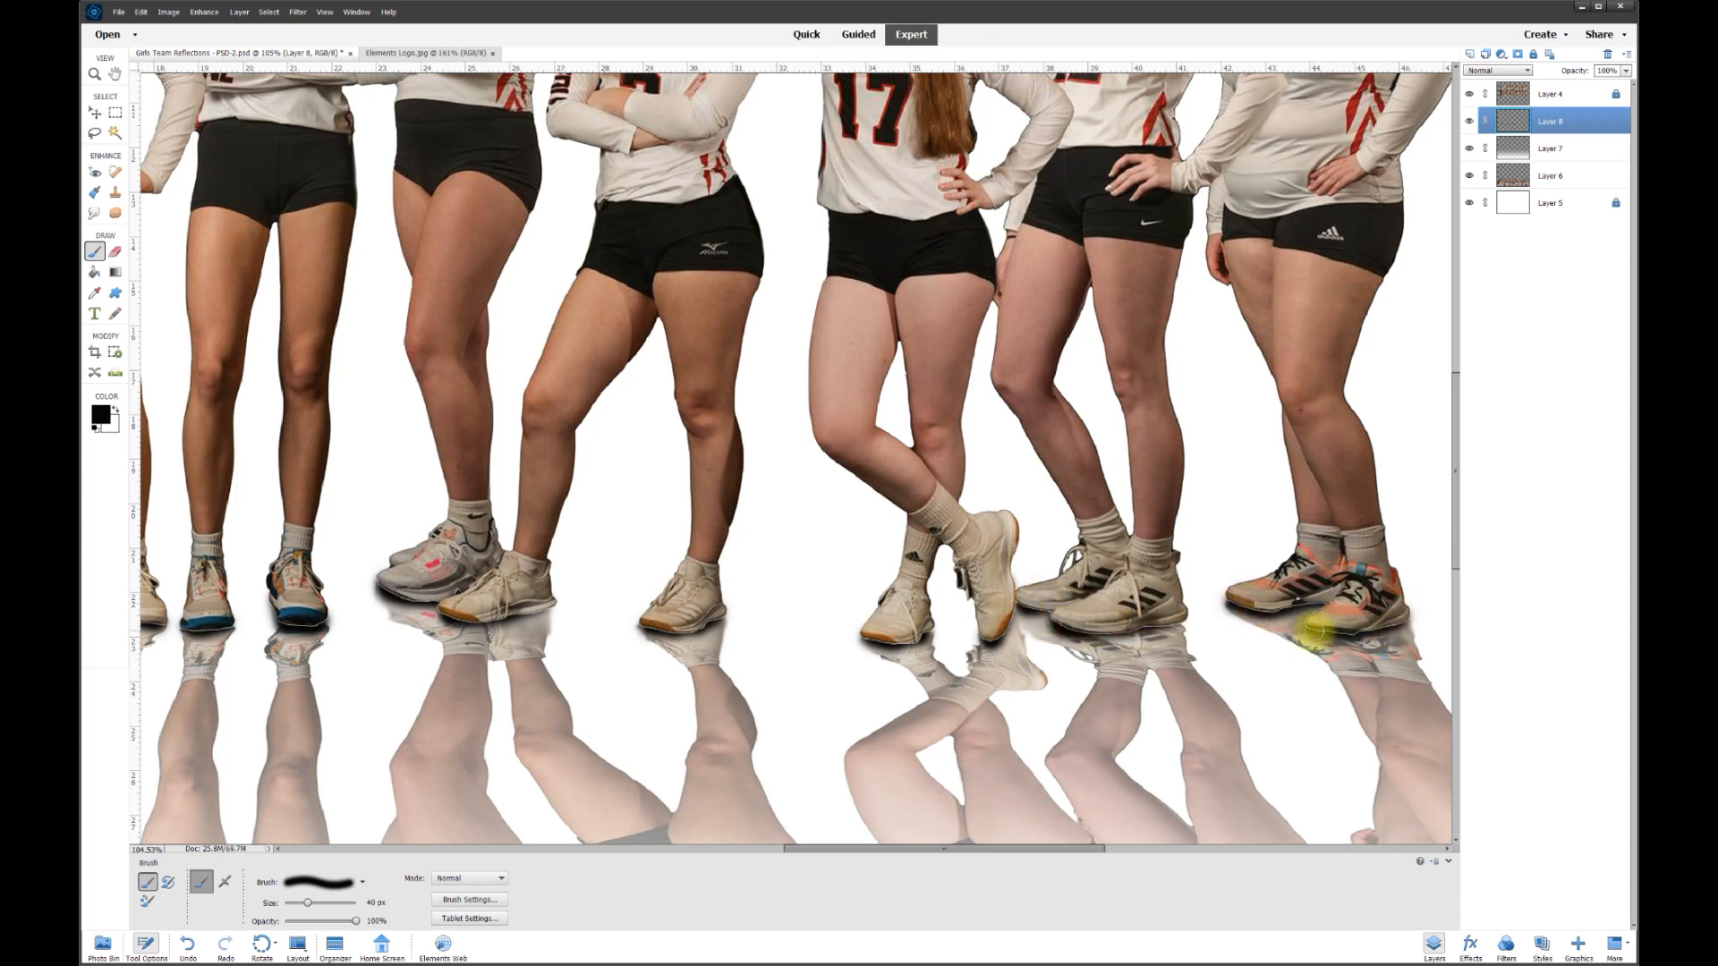
- Toggle Layer 8's visibility to compare the shadows on and off
{"action": "scroll", "coordinate": [660, 644], "scroll_direction": "down", "scroll_amount": 4}
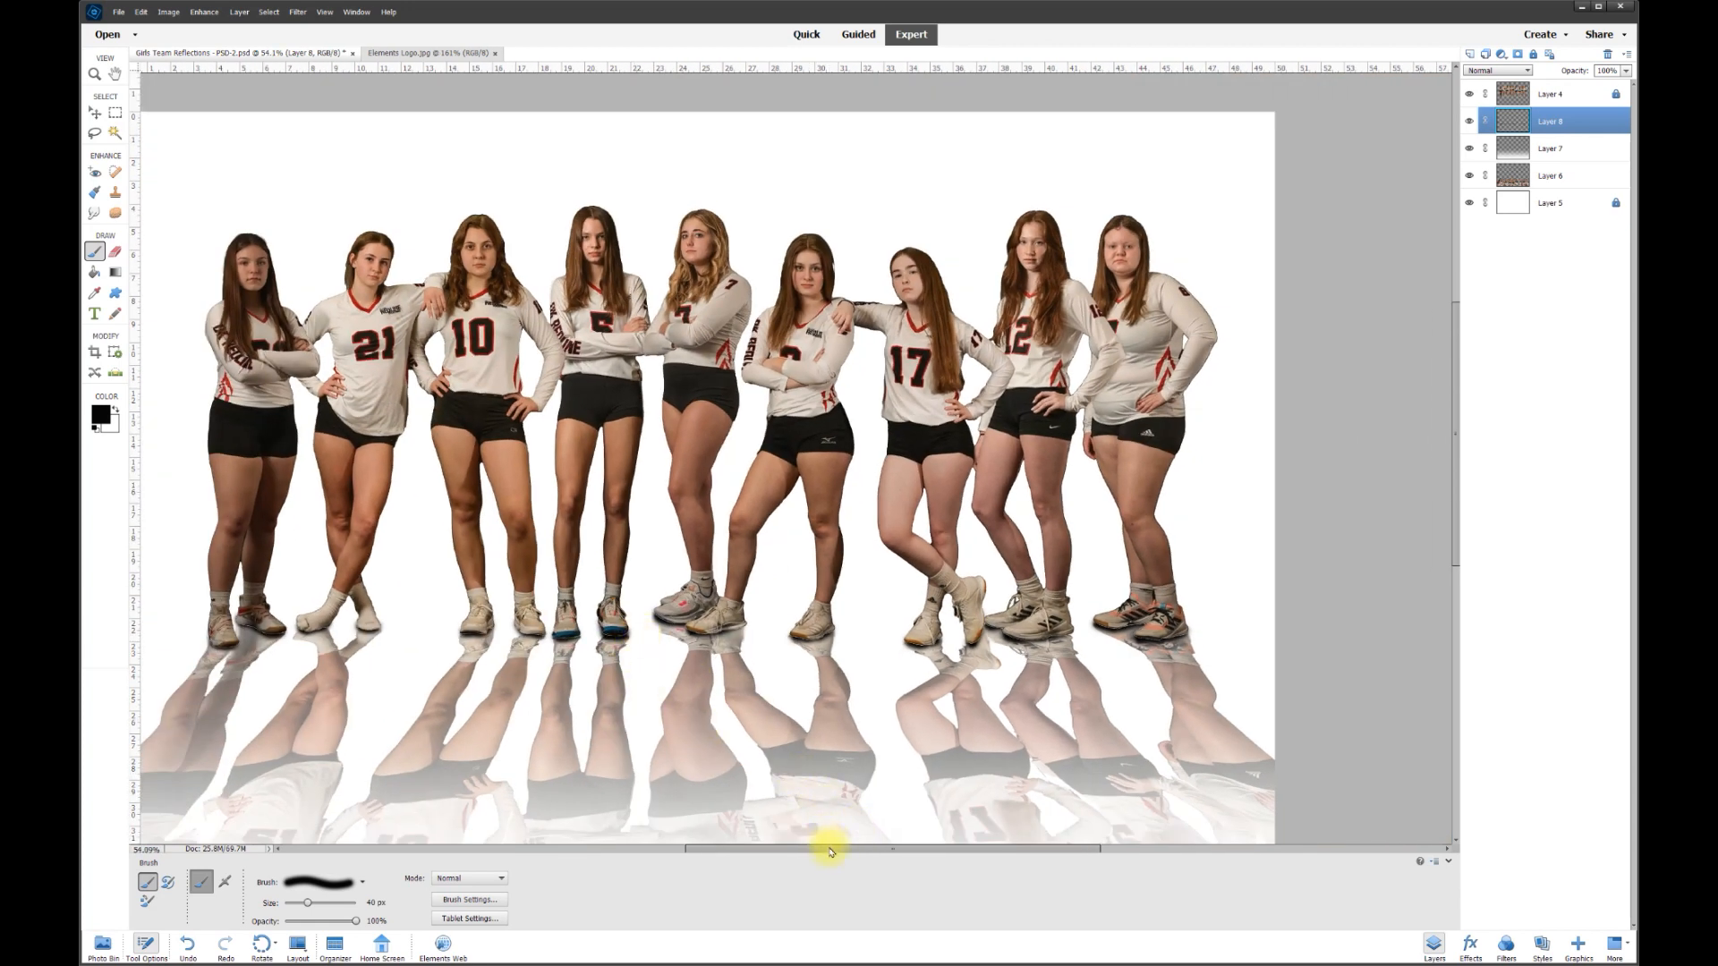
{"action": "left_click_drag", "start_coordinate": [830, 853], "coordinate": [815, 850]}
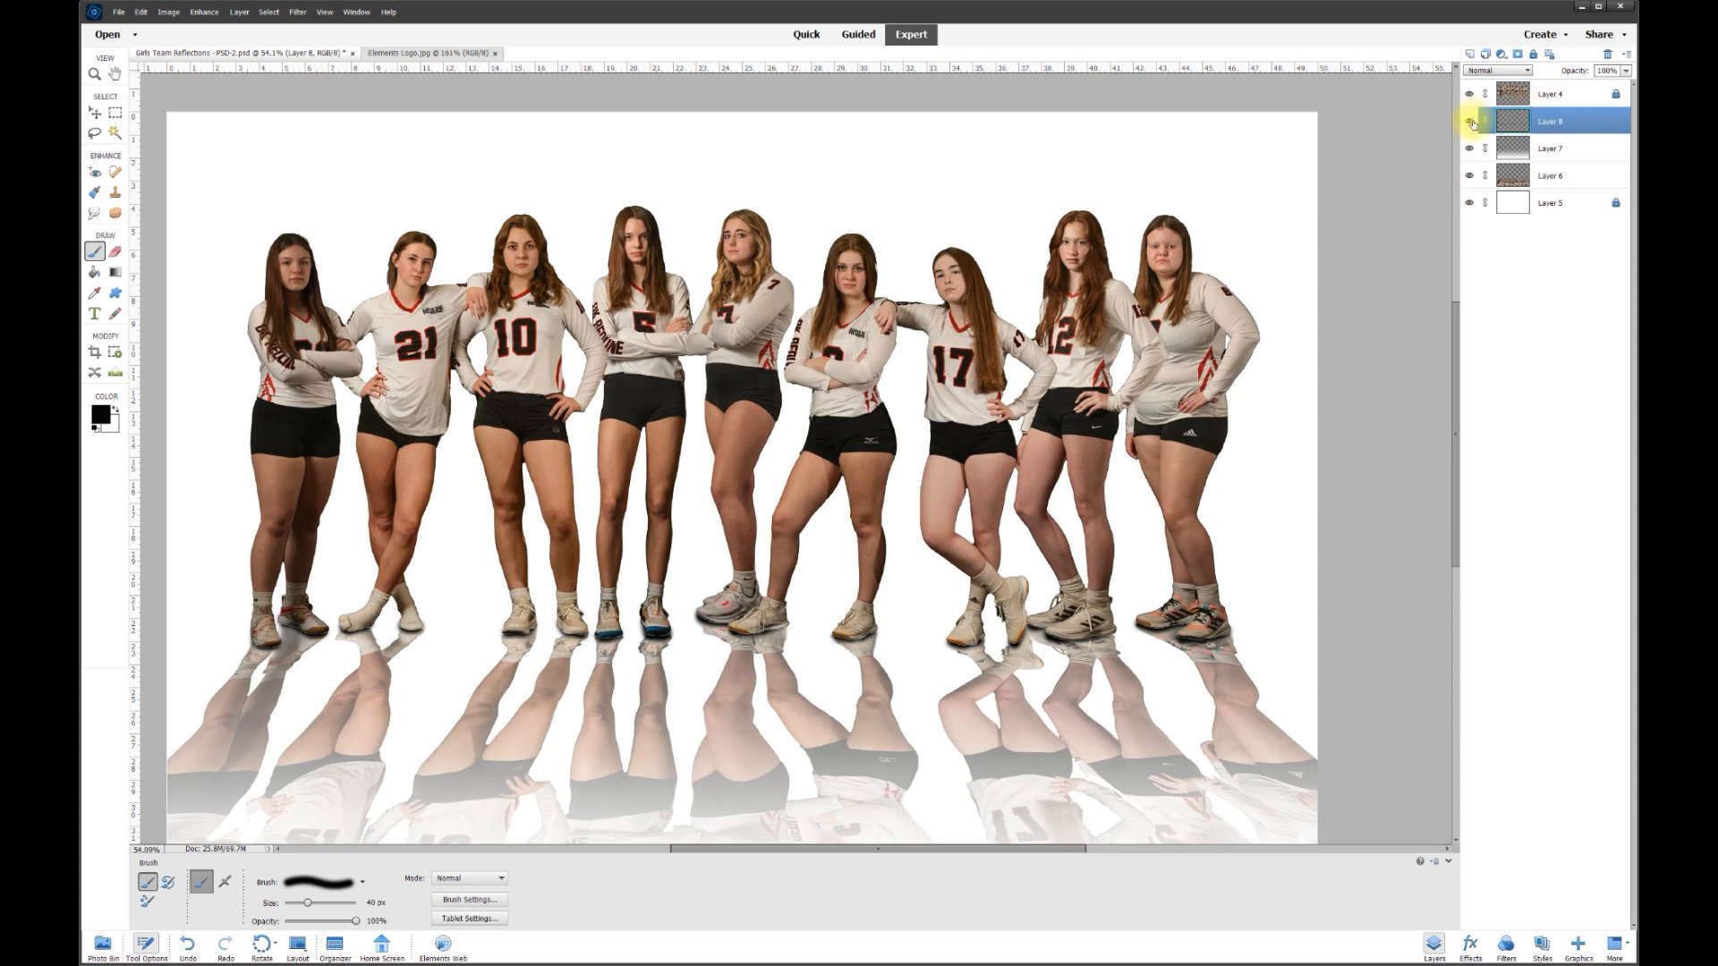
{"action": "left_click", "coordinate": [1470, 123]}
{"action": "left_click", "coordinate": [1470, 122]}
{"action": "left_click", "coordinate": [1471, 122]}
{"action": "left_click", "coordinate": [1471, 123]}
{"action": "left_click", "coordinate": [1471, 123]}
{"action": "left_click", "coordinate": [1470, 122]}
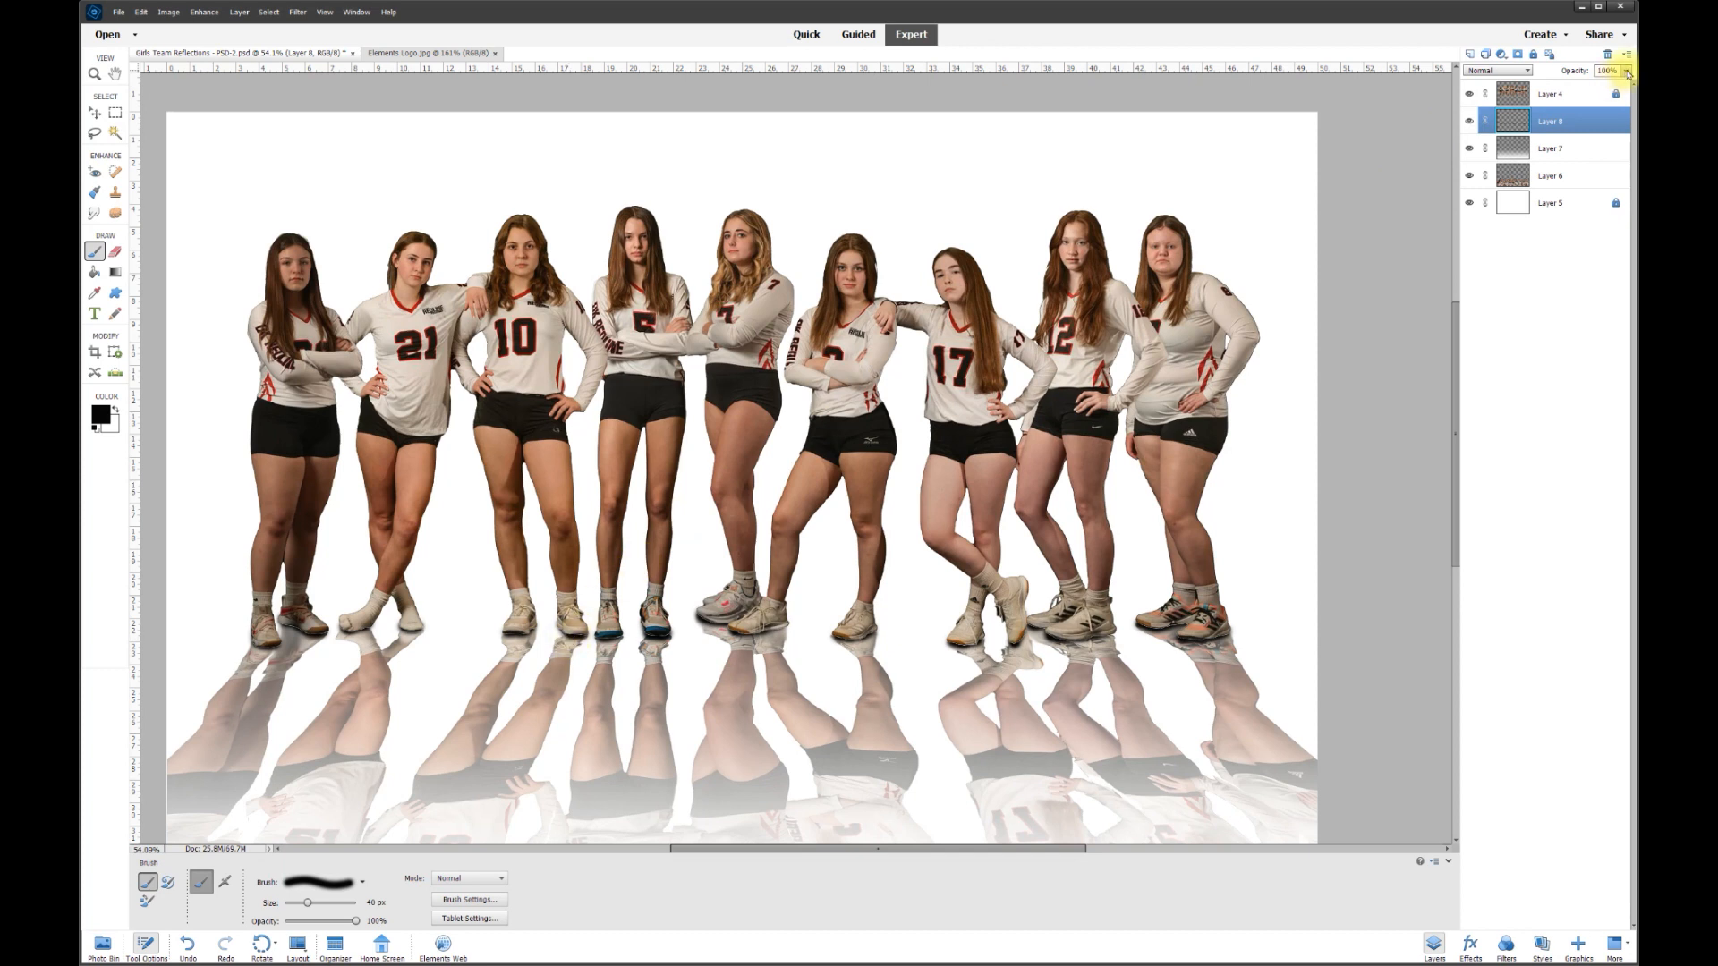
- Set the shadow layer's opacity to 80% and compare the softened result
{"action": "left_click_drag", "start_coordinate": [1585, 83], "coordinate": [1602, 83]}
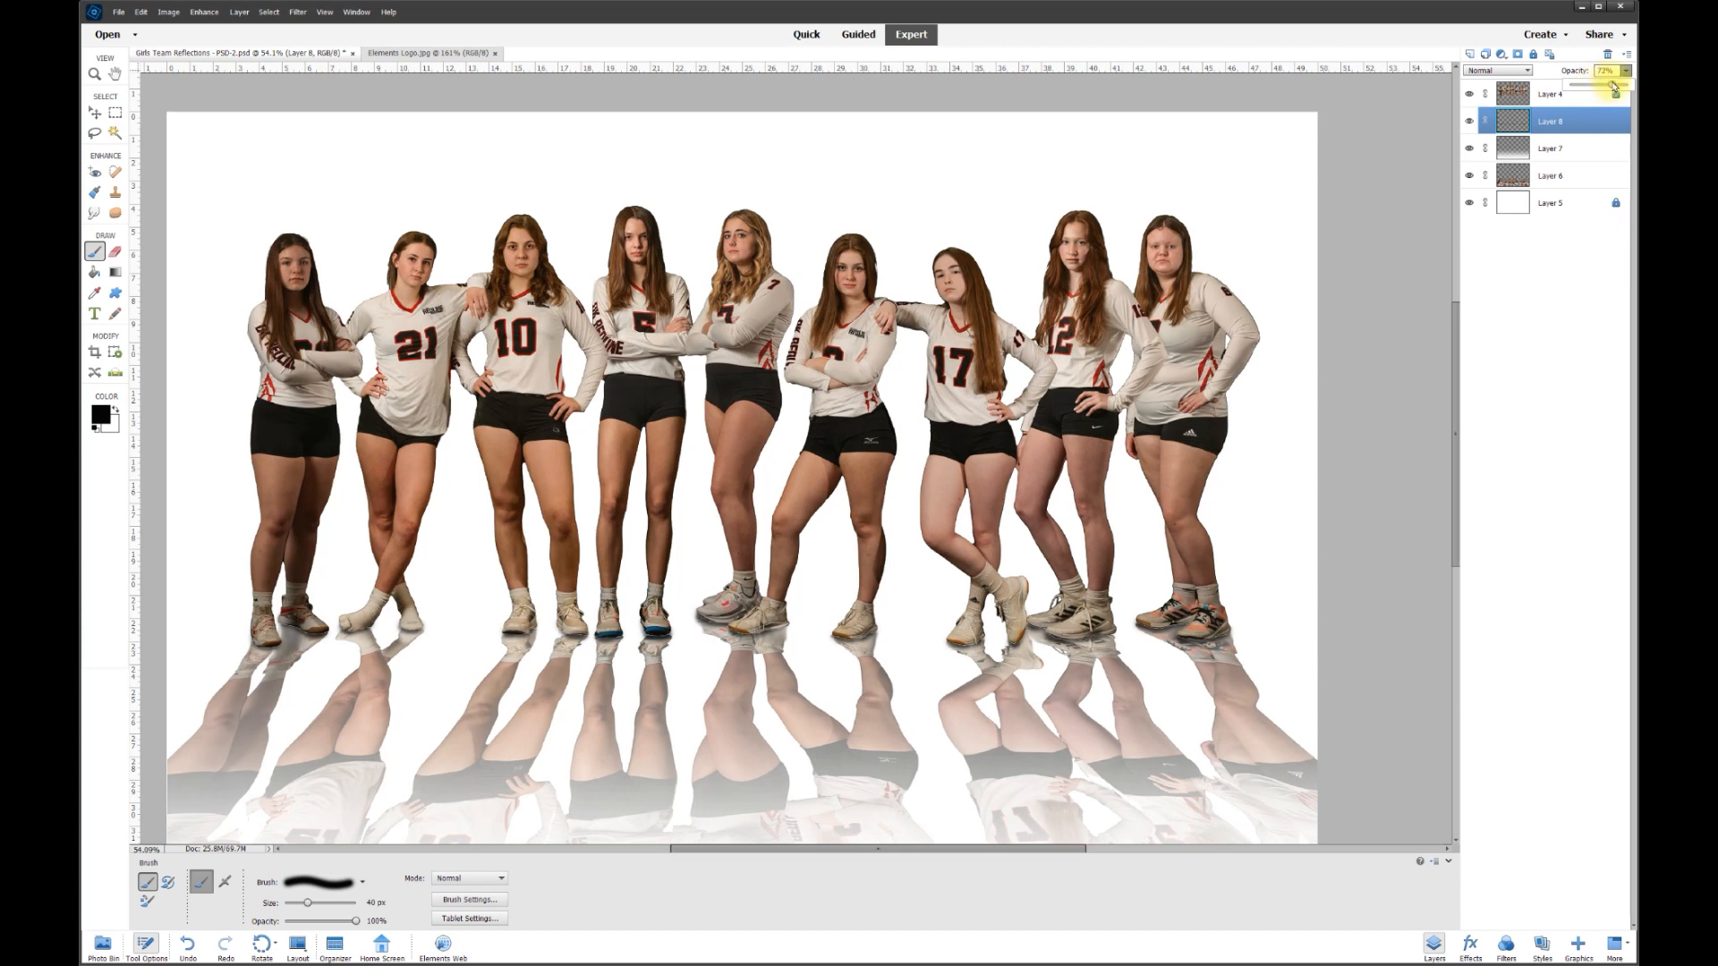
{"action": "type", "text": "80"}
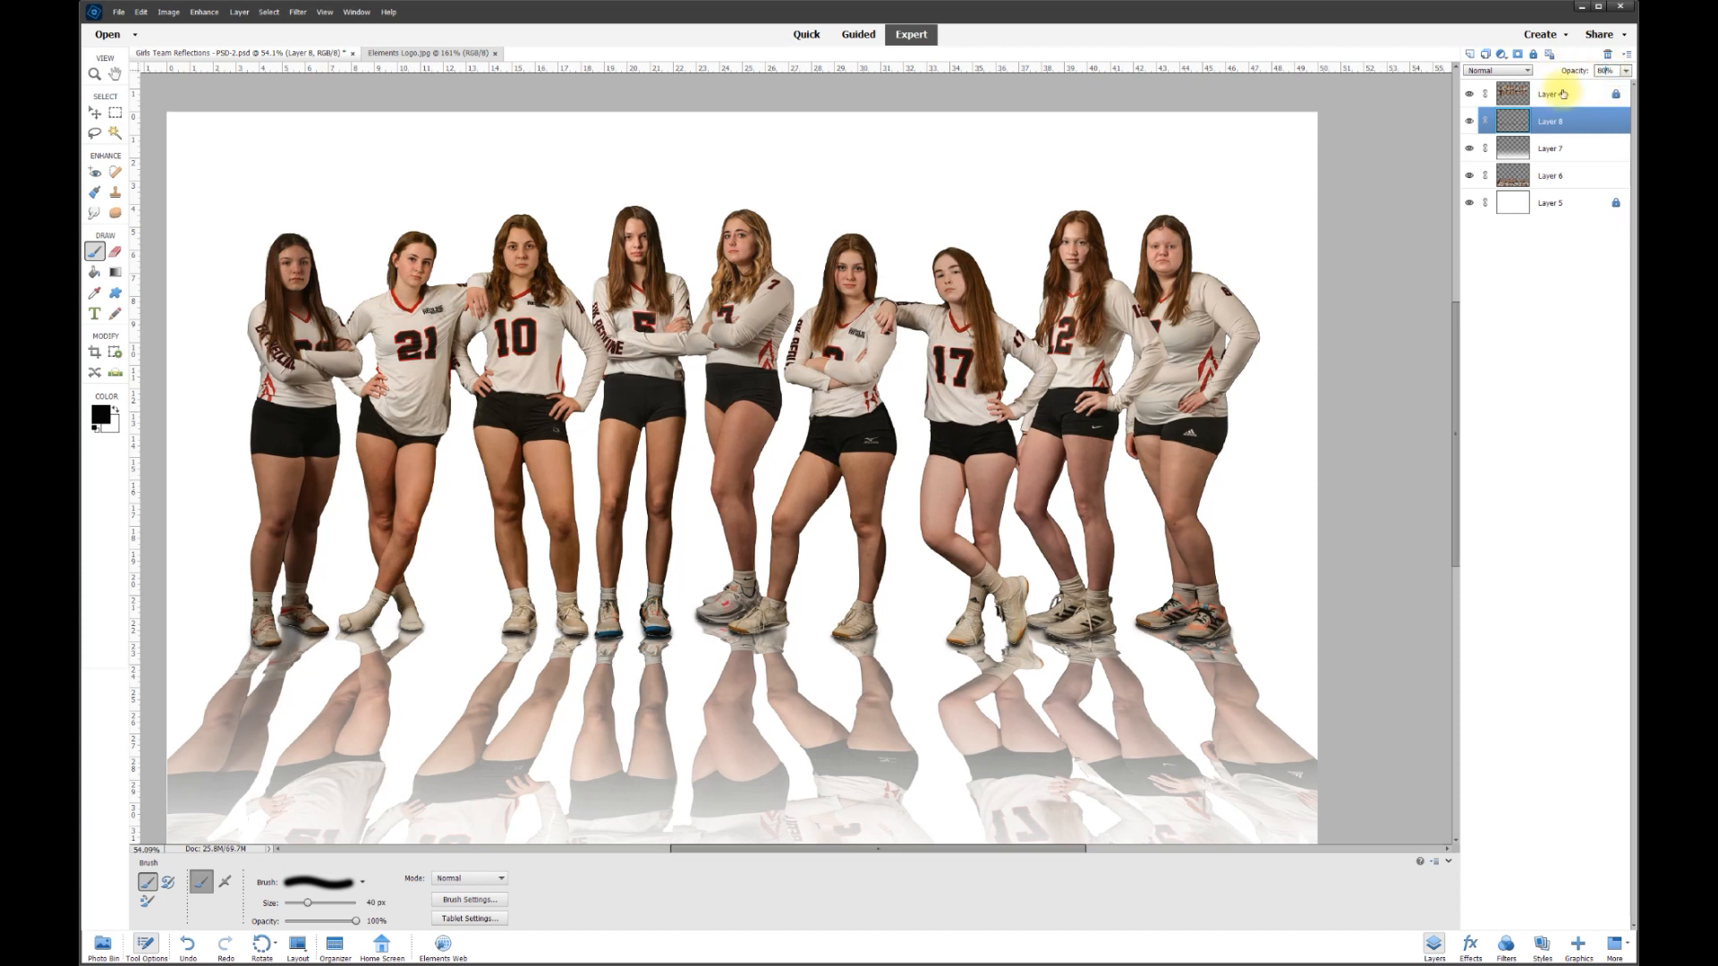
{"action": "left_click", "coordinate": [1471, 121]}
{"action": "left_click", "coordinate": [1470, 121]}
{"action": "left_click", "coordinate": [1471, 122]}
{"action": "left_click", "coordinate": [1470, 121]}
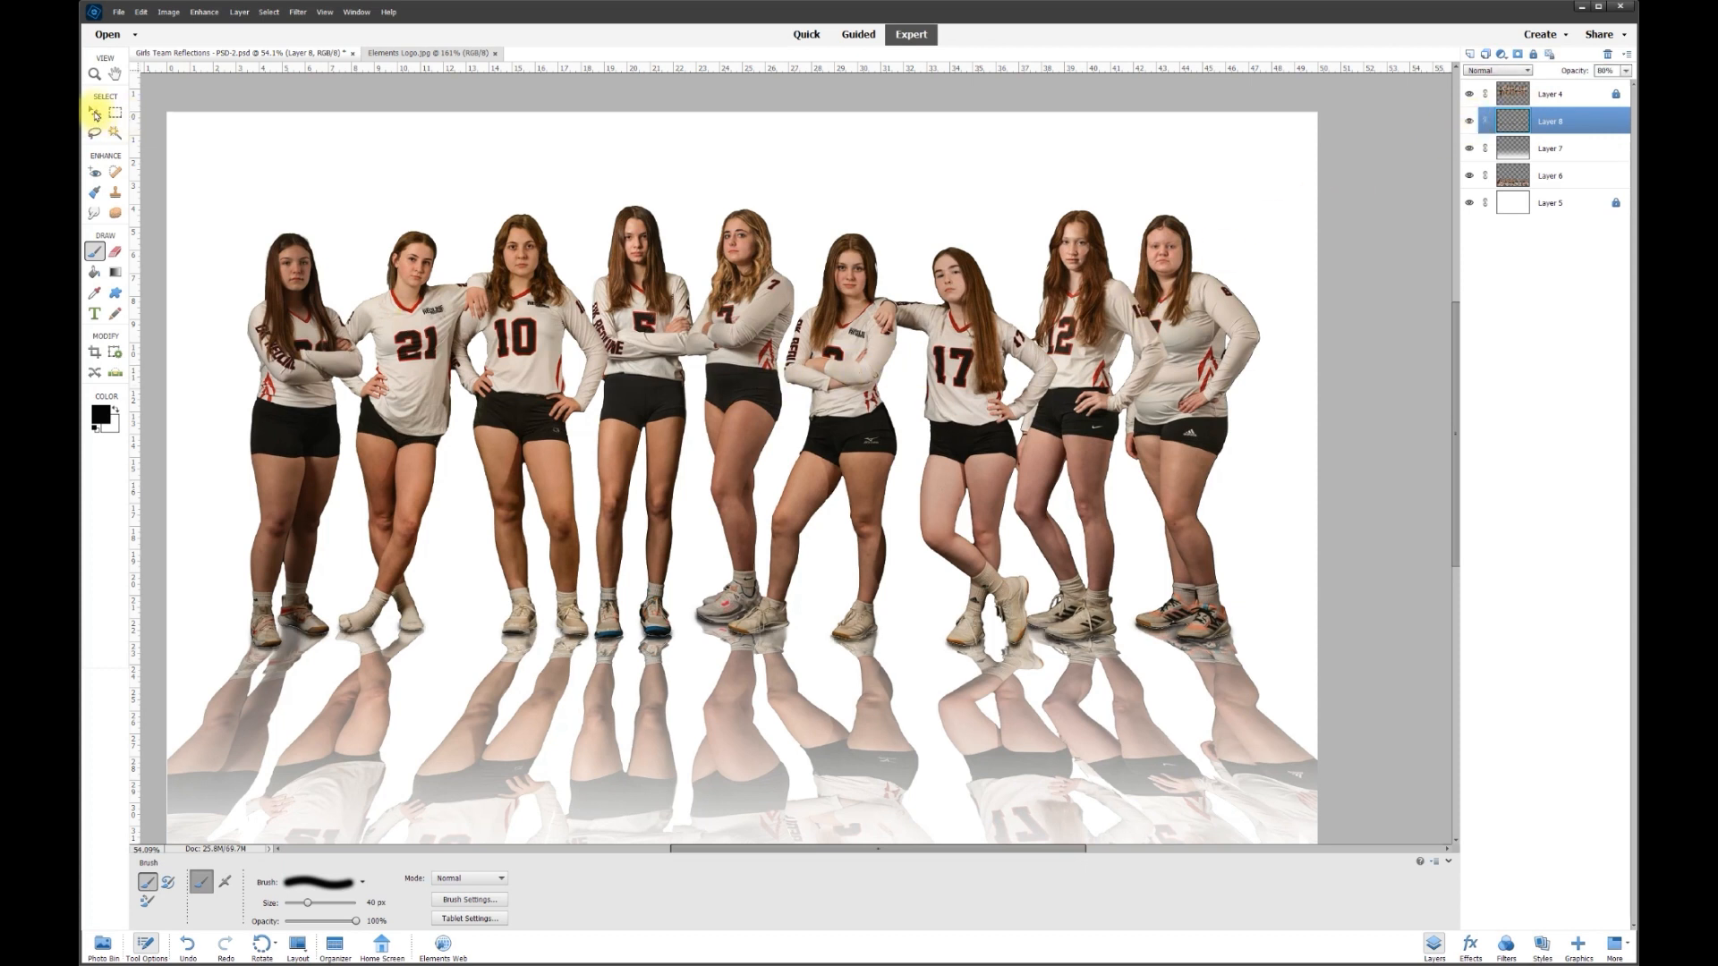
{"action": "left_click", "coordinate": [96, 114]}
{"action": "scroll", "coordinate": [420, 344], "scroll_direction": "down", "scroll_amount": 1}
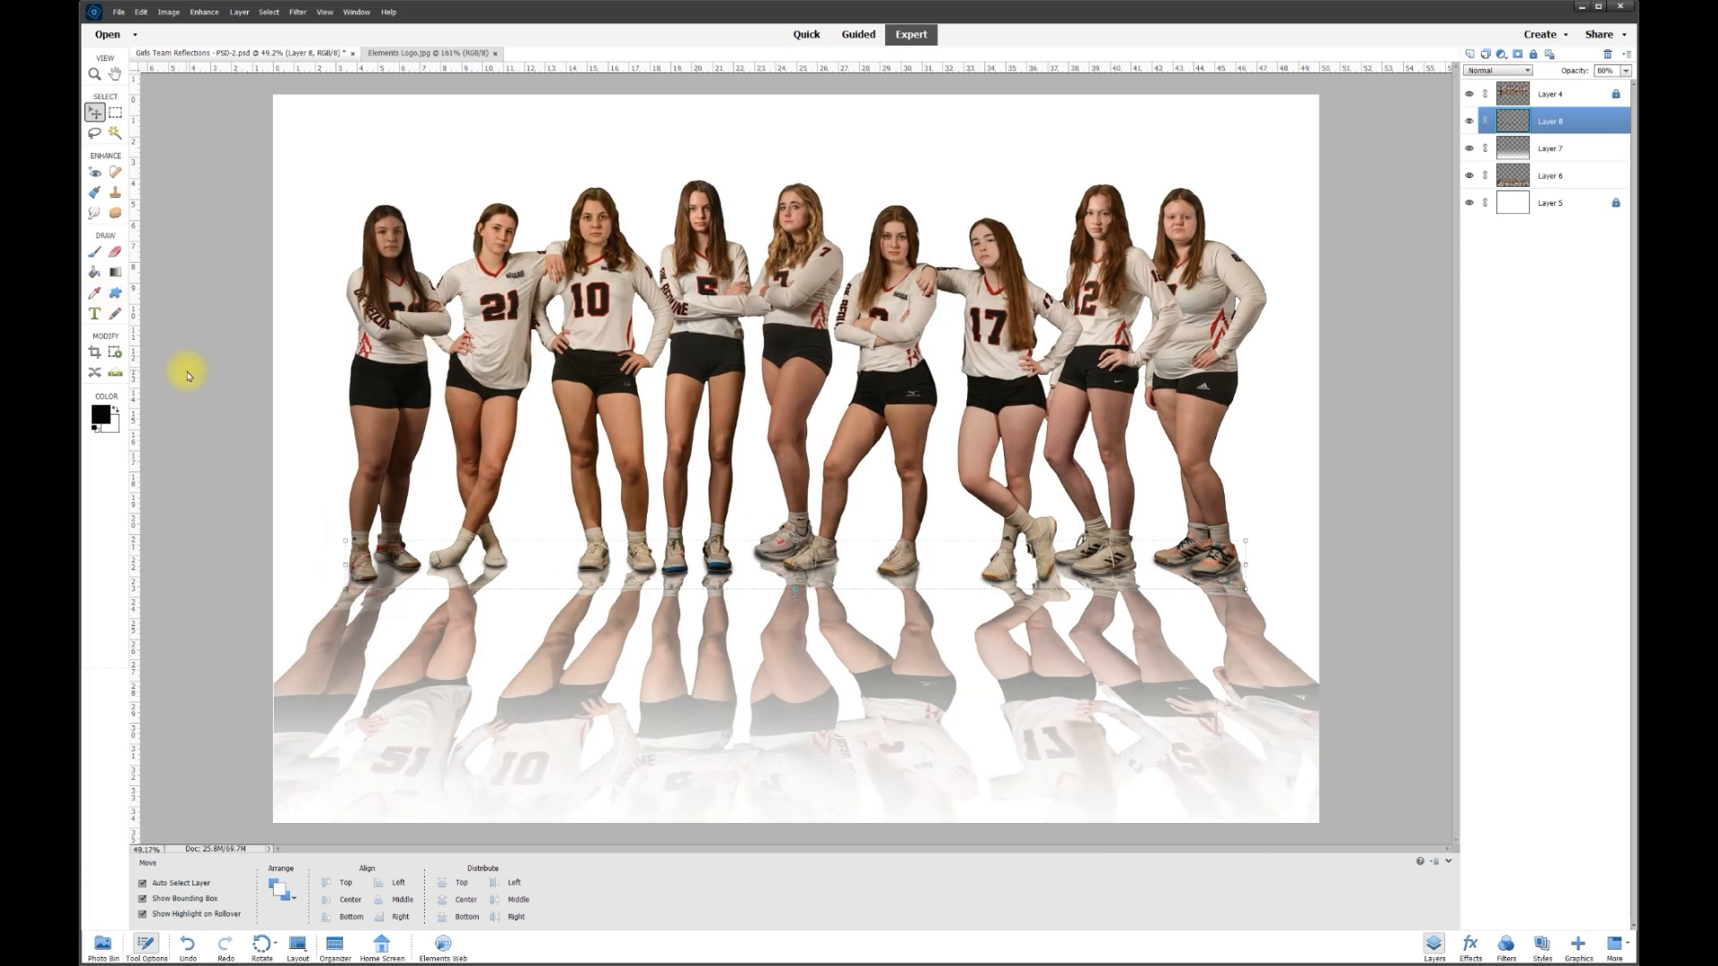
- Crop the whole composite, pulling the top and bottom edges slightly inward, and apply it
{"action": "left_click", "coordinate": [94, 353]}
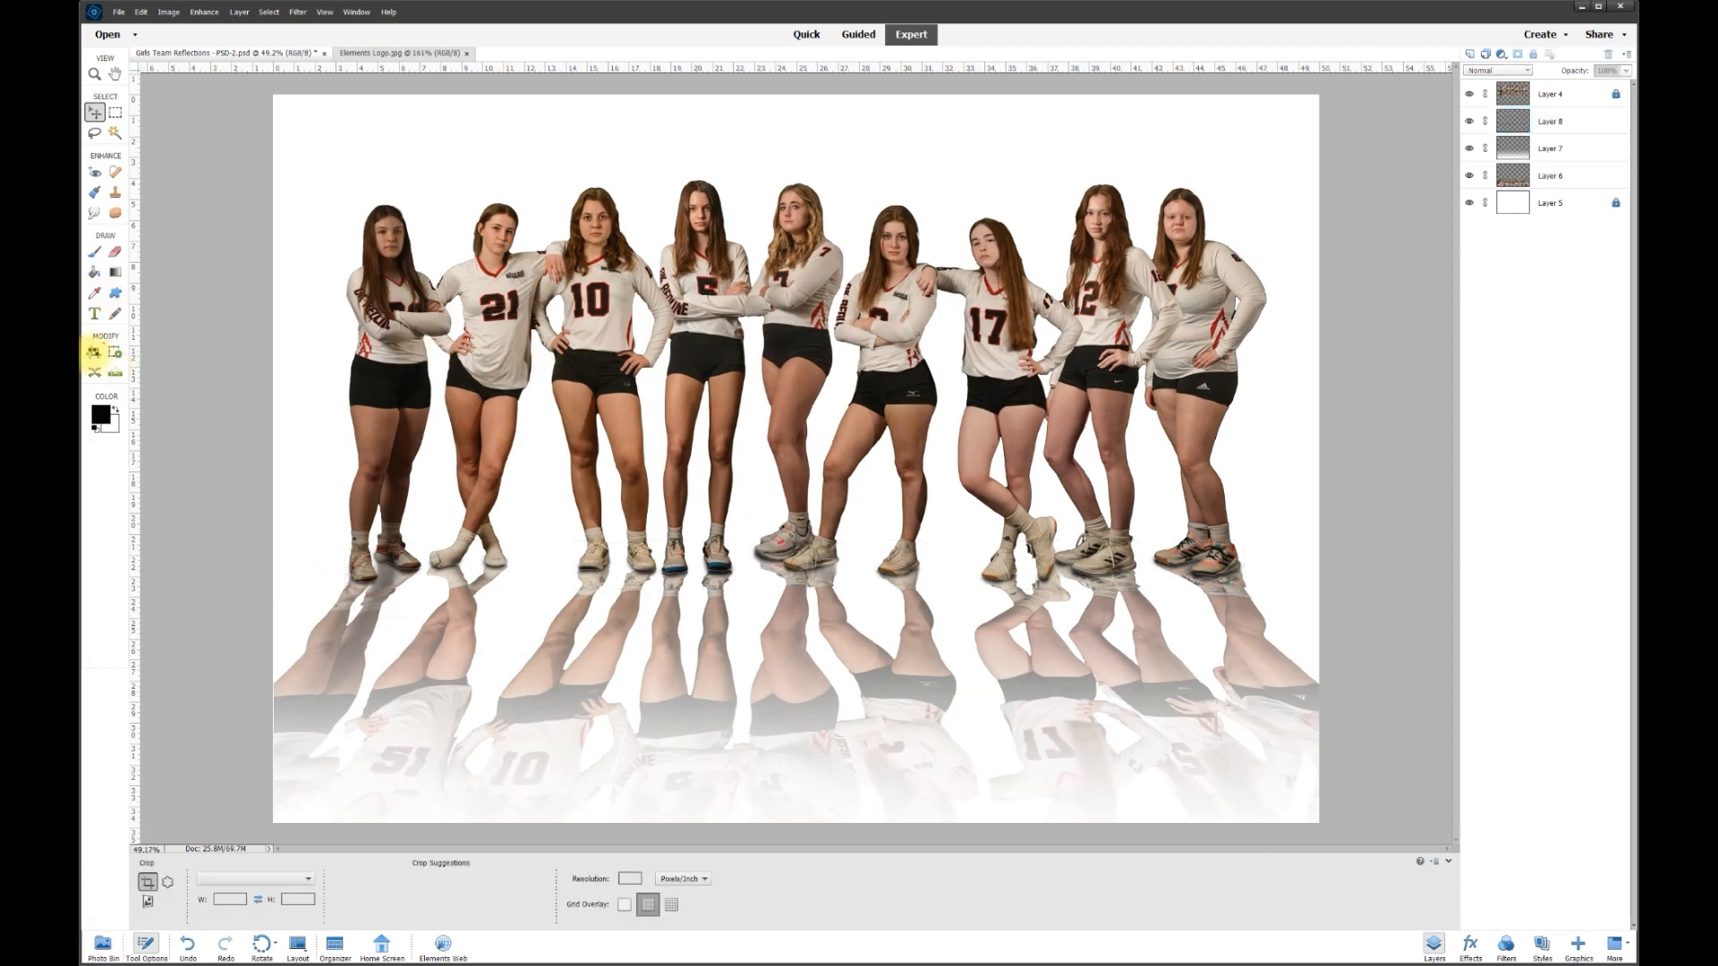
{"action": "left_click_drag", "start_coordinate": [270, 94], "coordinate": [1337, 799]}
{"action": "left_click_drag", "start_coordinate": [801, 99], "coordinate": [797, 102]}
{"action": "left_click_drag", "start_coordinate": [796, 804], "coordinate": [796, 799]}
{"action": "left_click", "coordinate": [1275, 809]}
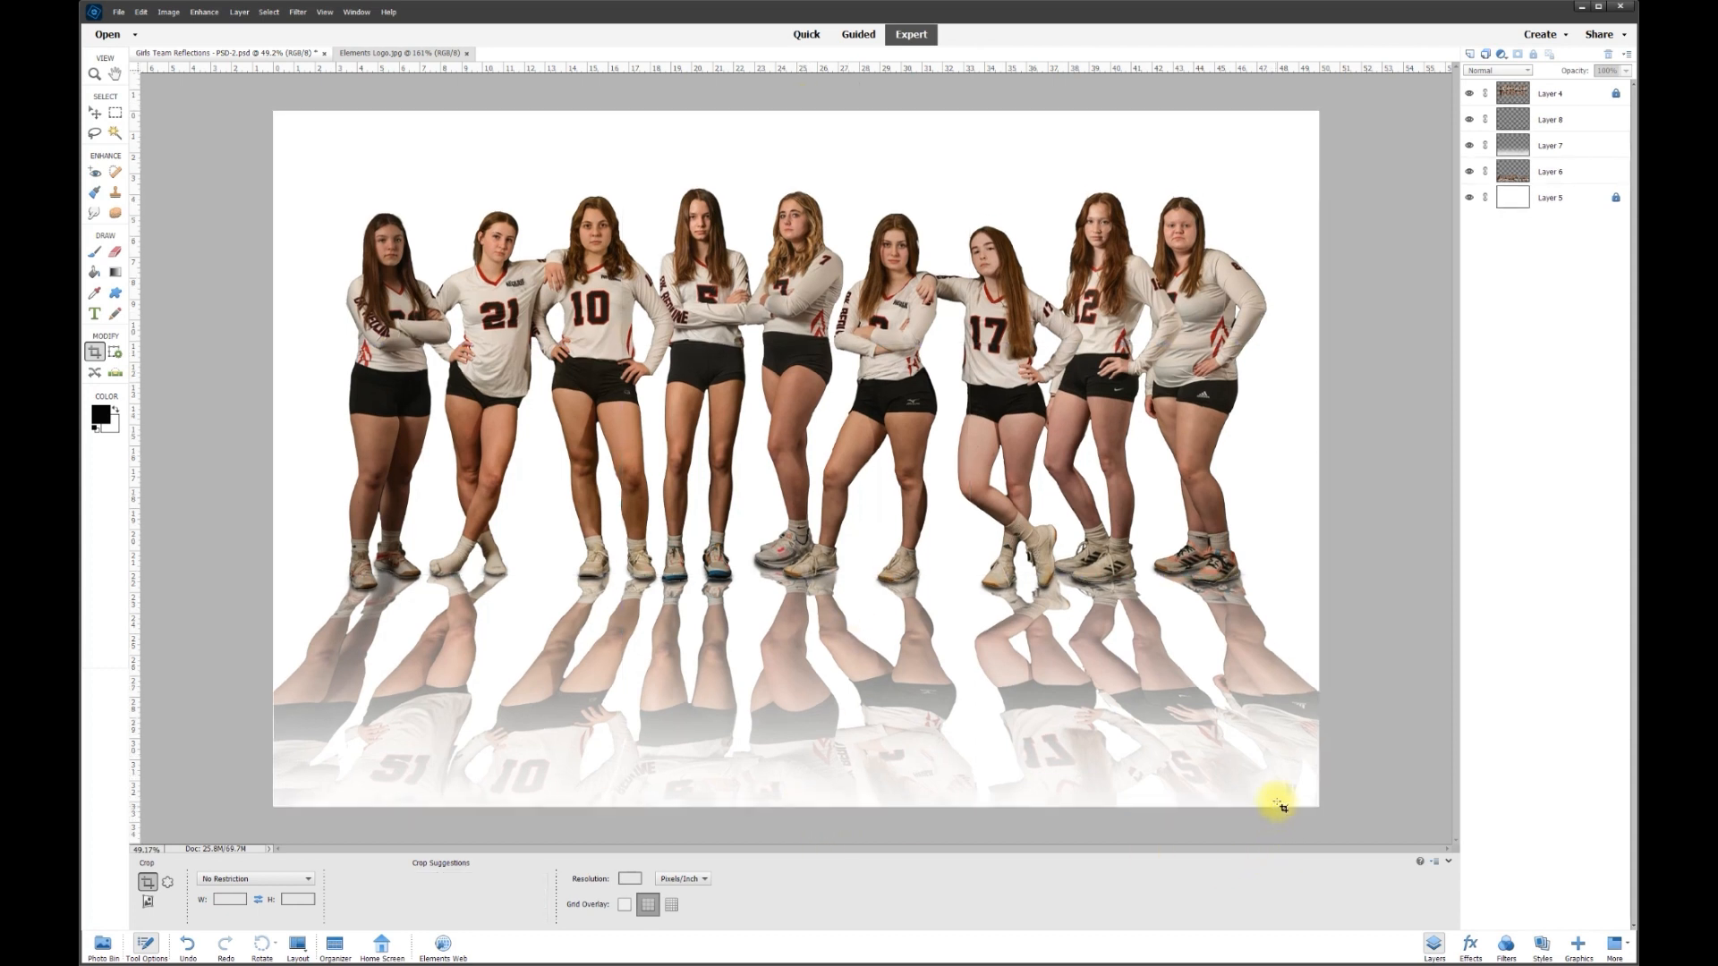